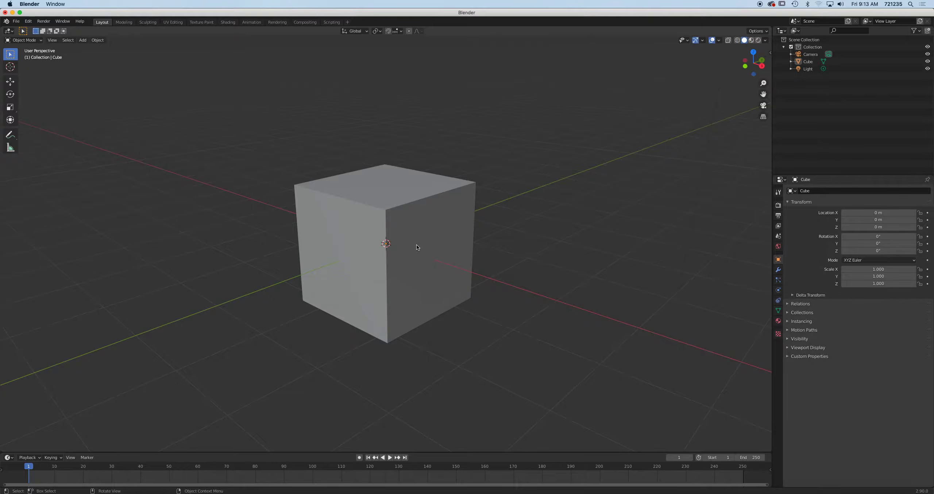
Select the default Cube and show its modifier properties, where the stack is still empty
{"action": "left_click", "coordinate": [420, 228]}
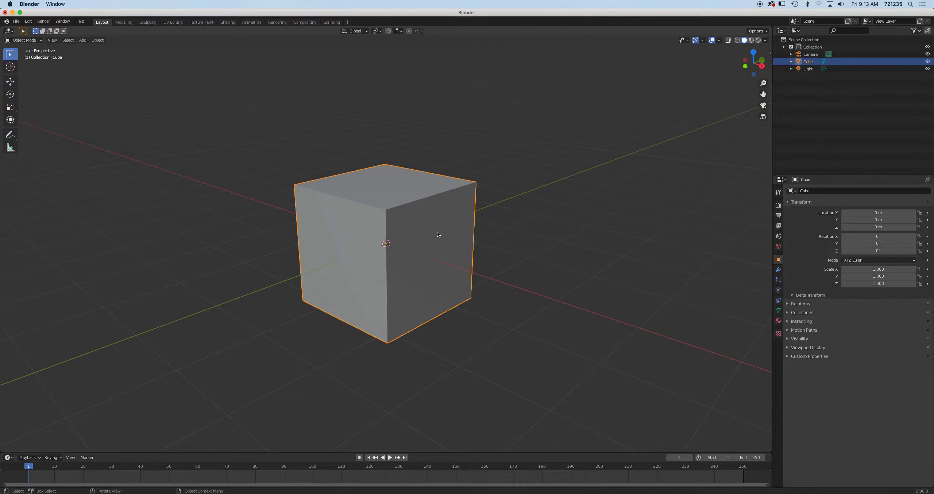
{"action": "left_click", "coordinate": [779, 271]}
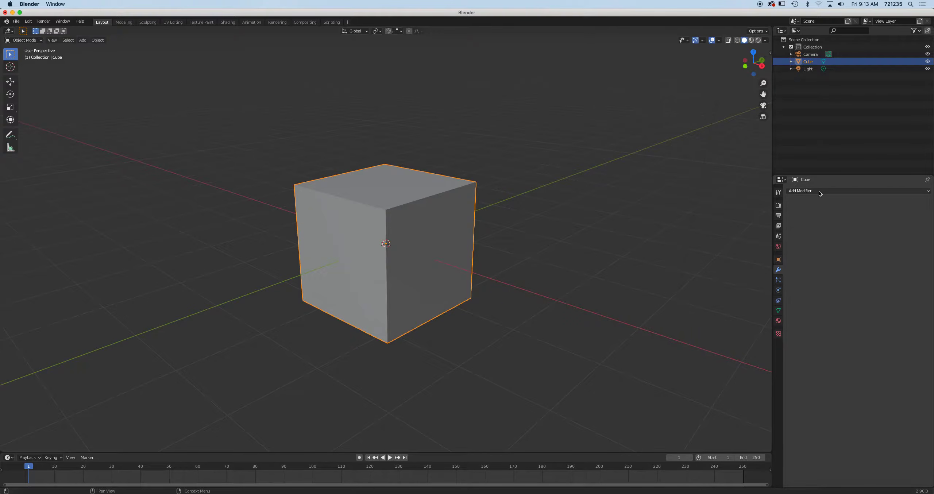
{"action": "left_click", "coordinate": [907, 191]}
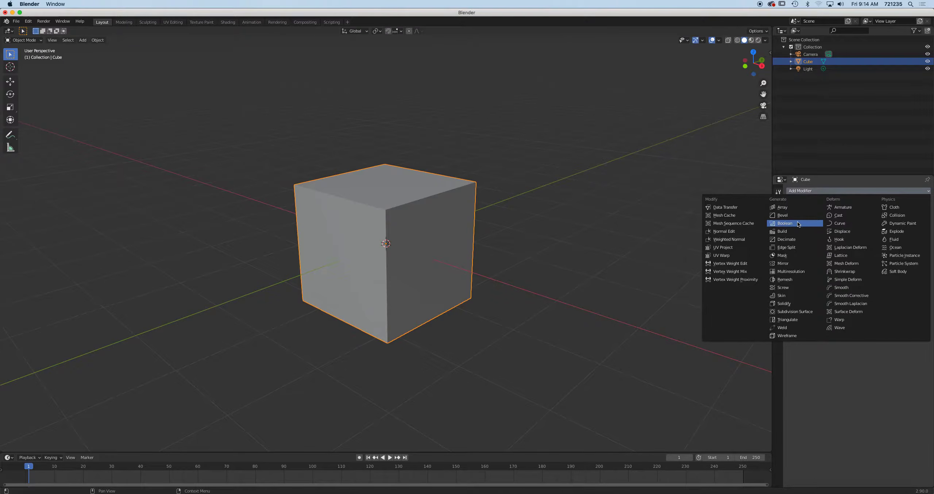
{"action": "left_click", "coordinate": [774, 224]}
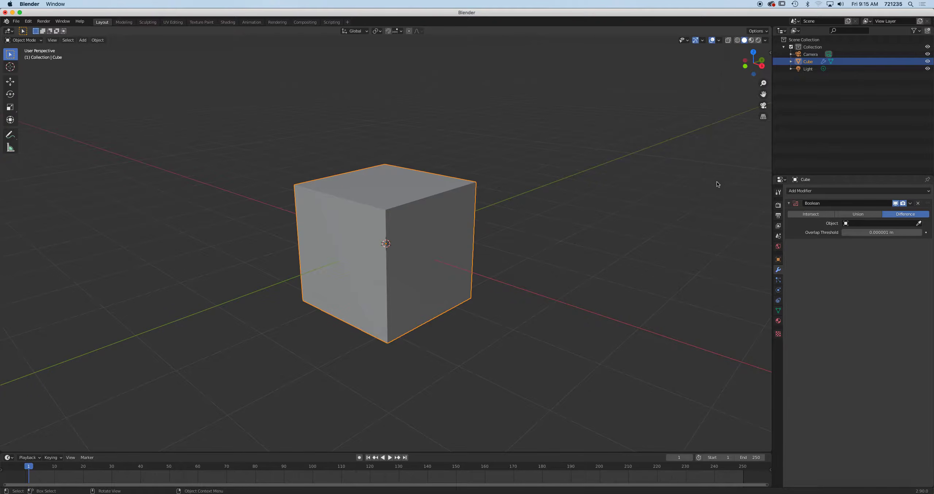
{"action": "left_click", "coordinate": [903, 203]}
{"action": "left_click", "coordinate": [895, 203]}
{"action": "left_click", "coordinate": [902, 203]}
{"action": "left_click", "coordinate": [895, 203]}
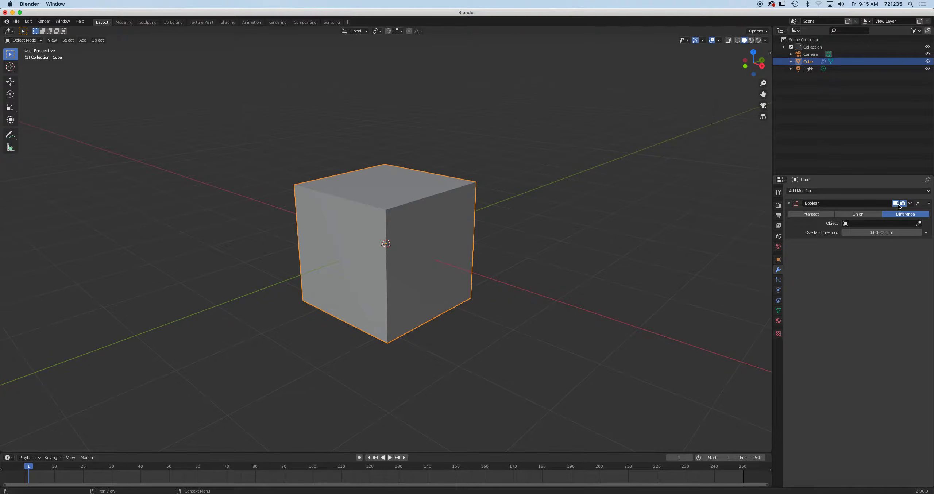
{"action": "left_click", "coordinate": [918, 203]}
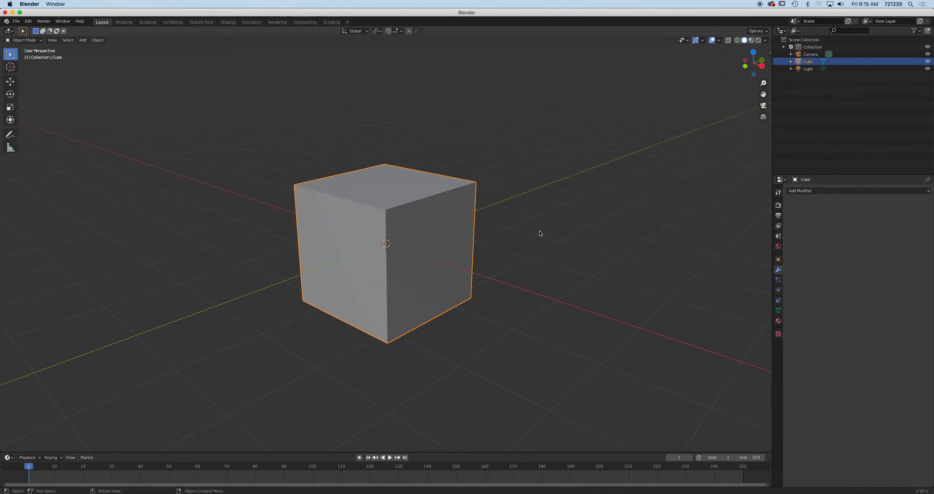
Add a cylinder mesh and scale it down uniformly to sit inside the cube
{"action": "scroll", "coordinate": [407, 216], "scroll_direction": "up", "scroll_amount": 1}
{"action": "scroll", "coordinate": [407, 216], "scroll_direction": "down", "scroll_amount": 4}
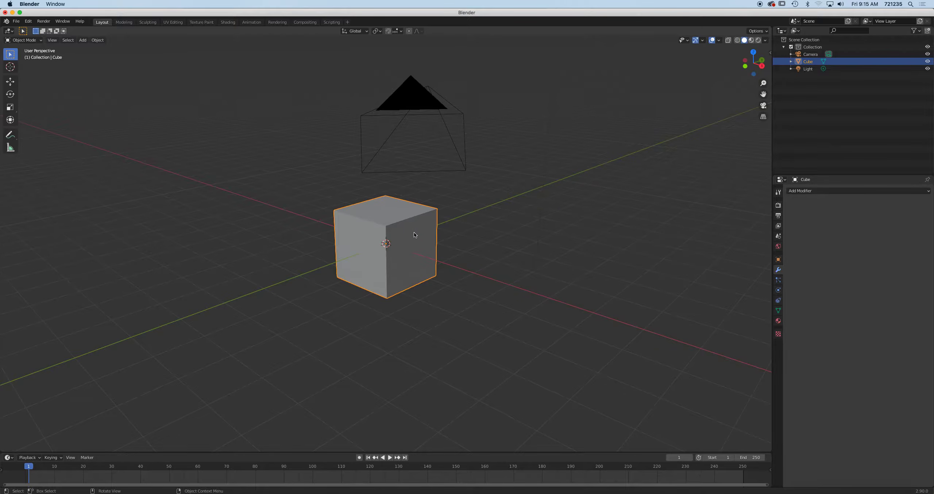
{"action": "middle_click_drag", "start_coordinate": [414, 237], "coordinate": [405, 213]}
{"action": "left_click", "coordinate": [83, 41]}
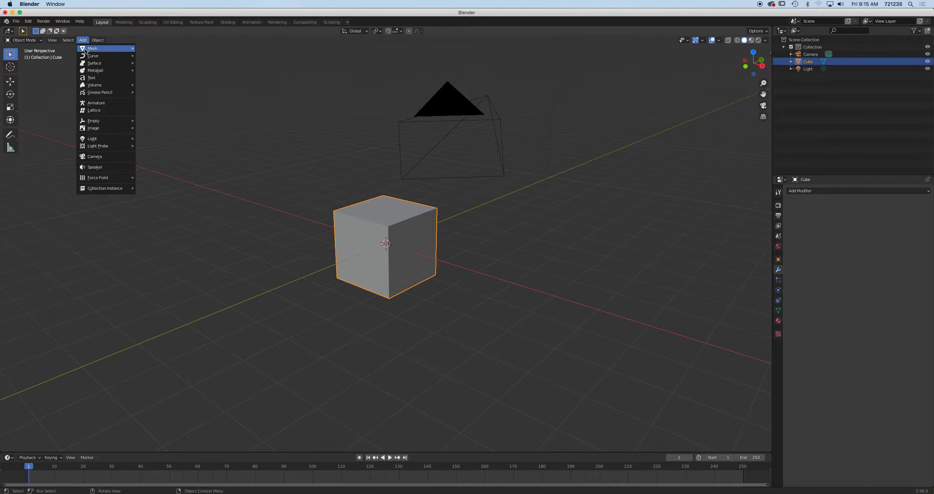
{"action": "mouse_move", "coordinate": [88, 48]}
{"action": "left_click", "coordinate": [167, 84]}
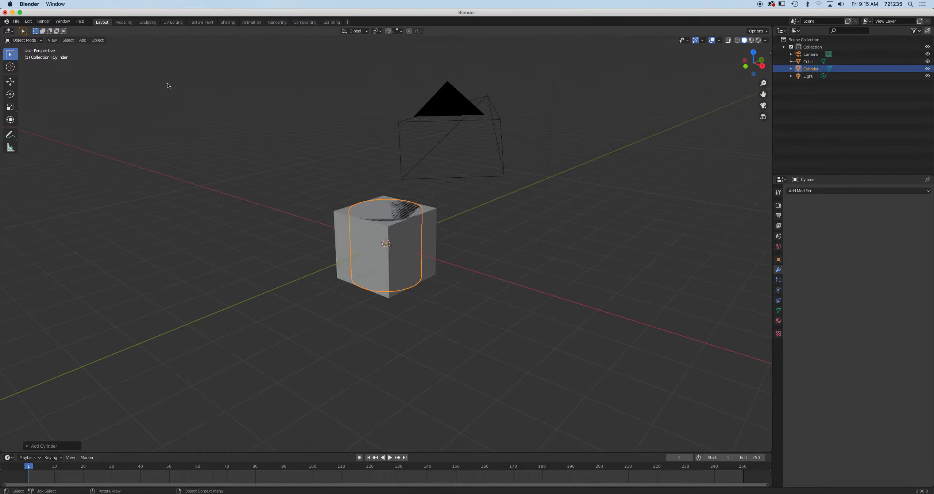
{"action": "mouse_move", "coordinate": [512, 255]}
{"action": "middle_mouse_down"}
{"action": "mouse_move", "coordinate": [473, 249]}
{"action": "mouse_move", "coordinate": [472, 268]}
{"action": "mouse_move", "coordinate": [496, 264]}
{"action": "middle_mouse_up"}
{"action": "key", "text": "s"}
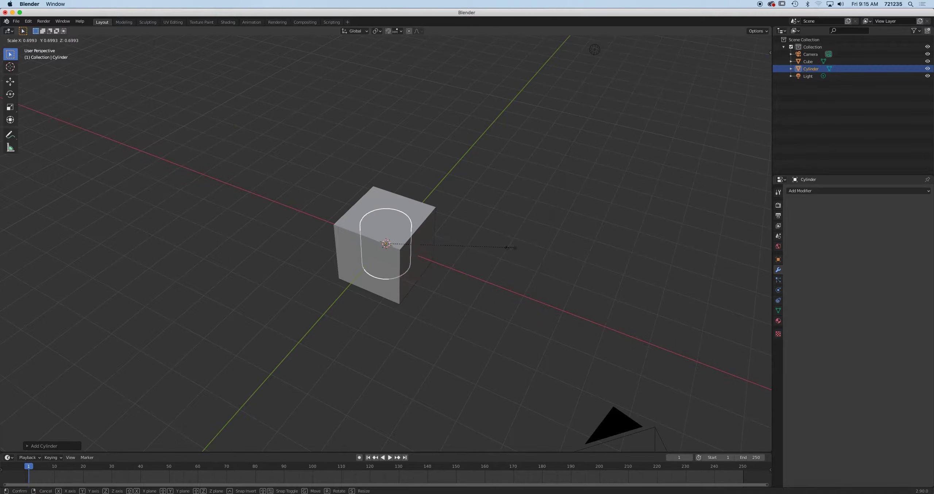
{"action": "left_click", "coordinate": [466, 251]}
Stretch the cylinder along Z into a tall thin column piercing the cube
{"action": "middle_click_drag", "start_coordinate": [470, 262], "coordinate": [481, 248]}
{"action": "left_click", "coordinate": [10, 107]}
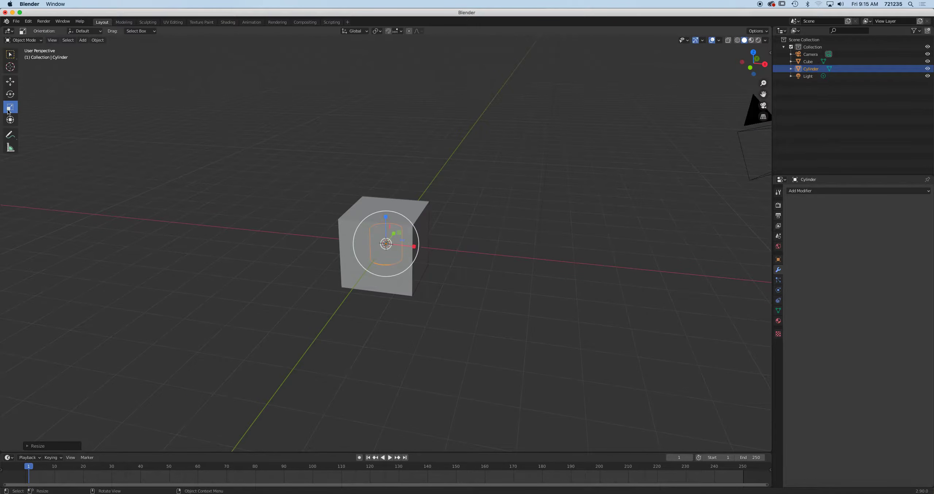
{"action": "left_click_drag", "start_coordinate": [386, 217], "coordinate": [386, 39]}
{"action": "right_click", "coordinate": [481, 493]}
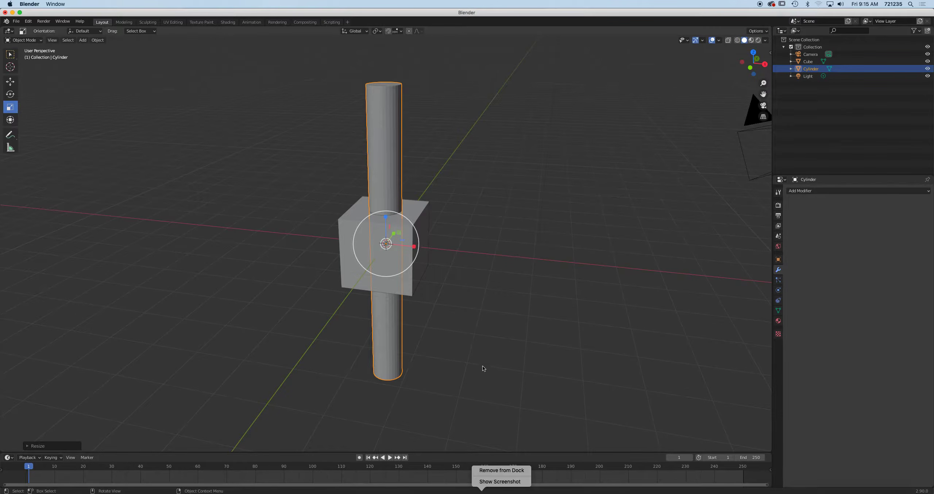
{"action": "middle_click_drag", "start_coordinate": [482, 365], "coordinate": [467, 306]}
{"action": "middle_click_drag", "start_coordinate": [423, 261], "coordinate": [436, 247]}
{"action": "left_click", "coordinate": [10, 81]}
Duplicate the cube and cylinder twice, placing one copy to the right and one to the left along X
{"action": "left_click", "coordinate": [434, 220], "text": "shift"}
{"action": "middle_click_drag", "start_coordinate": [451, 238], "coordinate": [523, 263]}
{"action": "key", "text": "shift+d"}
{"action": "key", "text": "Escape"}
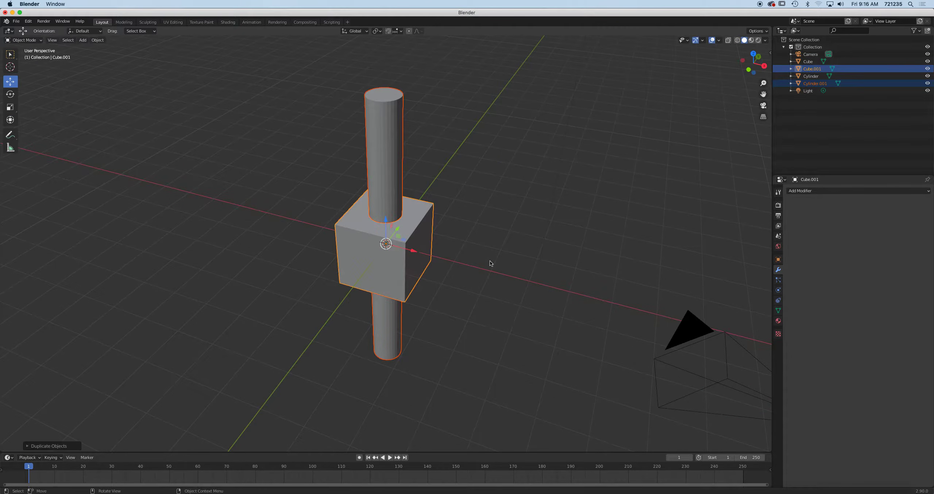
{"action": "left_click_drag", "start_coordinate": [412, 251], "coordinate": [545, 287]}
{"action": "key", "text": "shift+d"}
{"action": "key", "text": "Escape"}
{"action": "left_click_drag", "start_coordinate": [540, 287], "coordinate": [345, 253]}
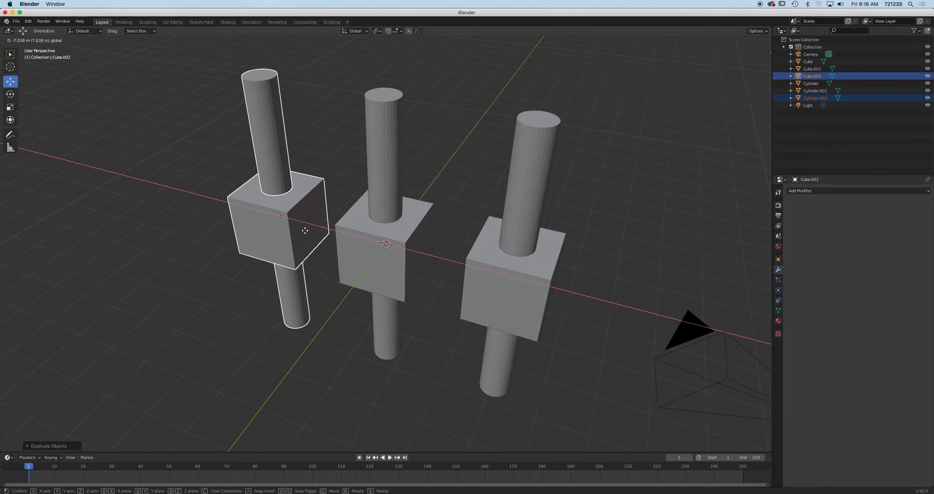
{"action": "middle_click_drag", "start_coordinate": [346, 252], "coordinate": [369, 246]}
Select the left, middle and right cubes in turn to check the three pairs
{"action": "left_click", "coordinate": [239, 229]}
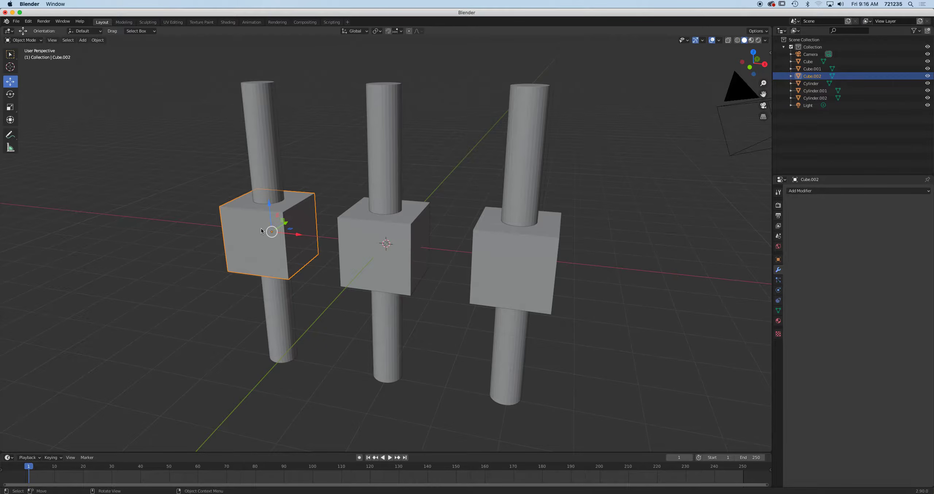
{"action": "left_click", "coordinate": [353, 235]}
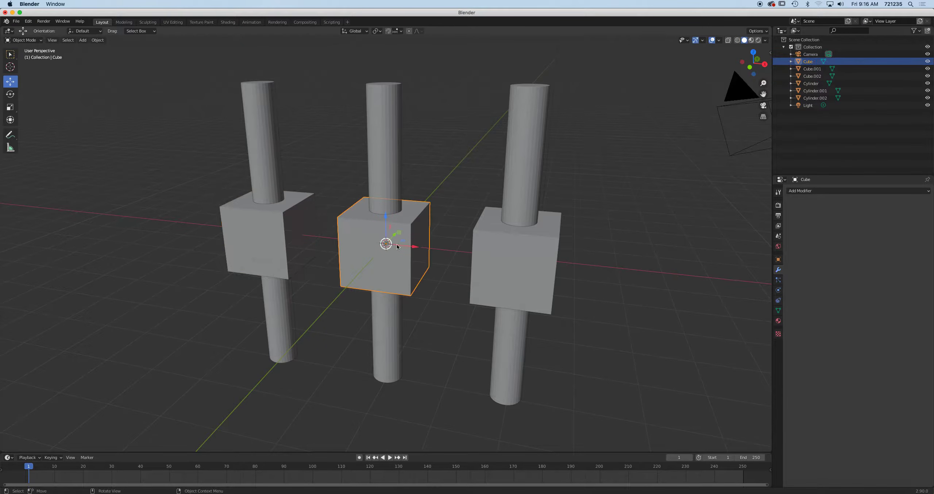
{"action": "left_click", "coordinate": [487, 251]}
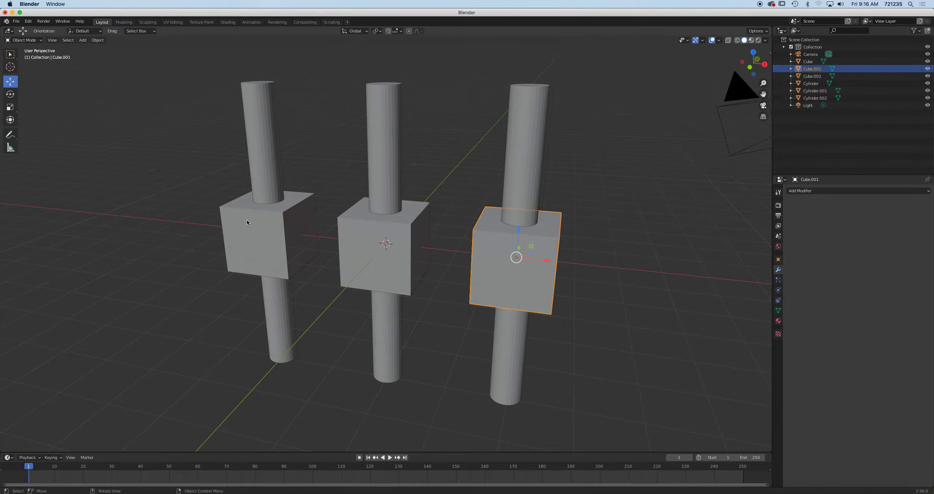
{"action": "left_click", "coordinate": [231, 222]}
{"action": "middle_click_drag", "start_coordinate": [314, 235], "coordinate": [346, 237]}
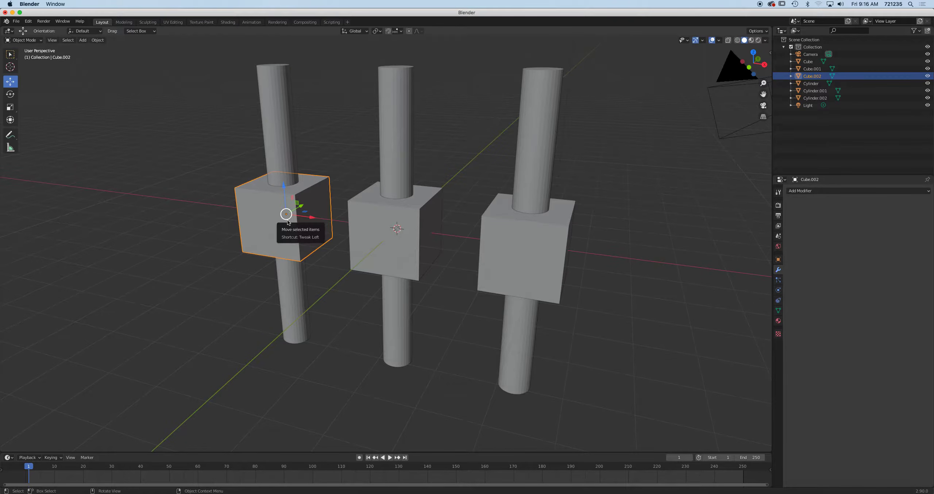
{"action": "middle_click_drag", "start_coordinate": [305, 218], "coordinate": [309, 218]}
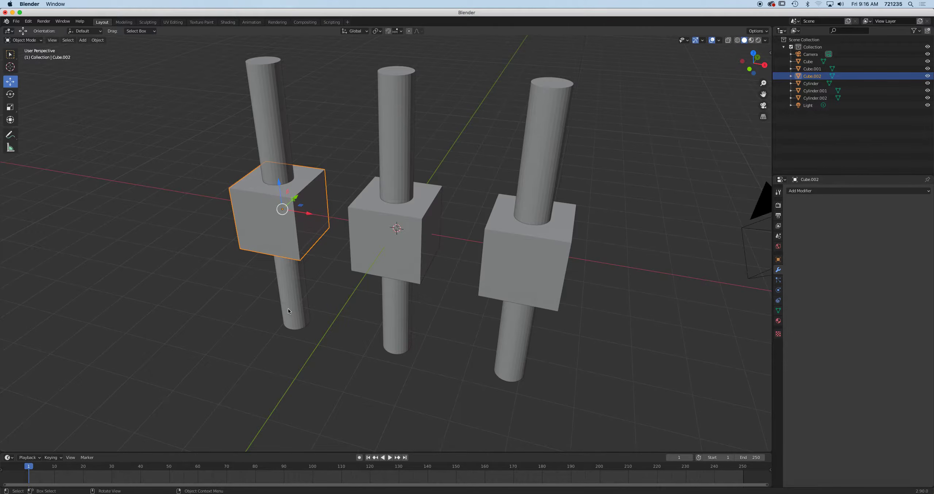
{"action": "left_click", "coordinate": [403, 205]}
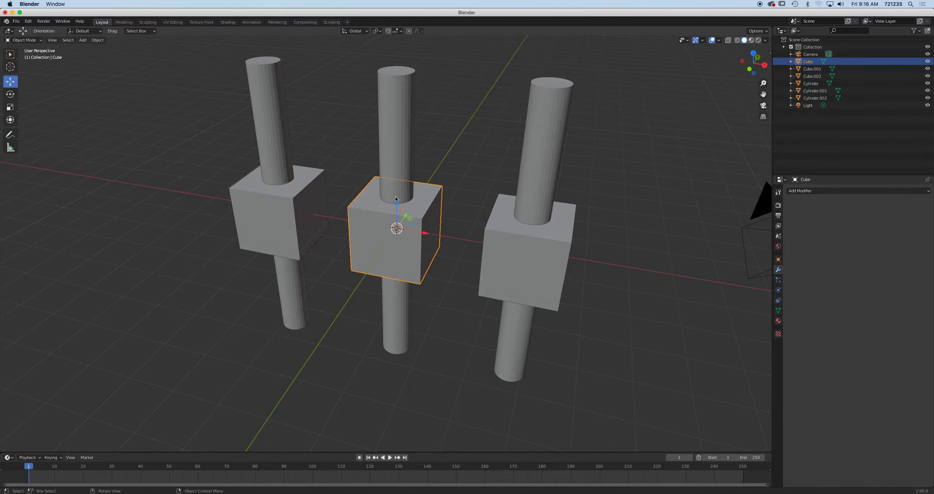
{"action": "left_click", "coordinate": [536, 237]}
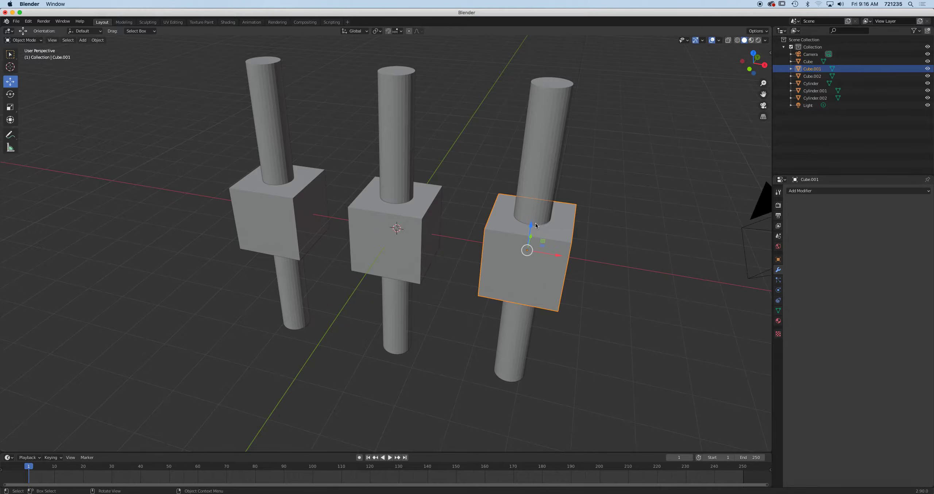
Select the left cube, Cube.002, zoom in, and bring up the Add Modifier list
{"action": "middle_click_drag", "start_coordinate": [536, 224], "coordinate": [537, 233]}
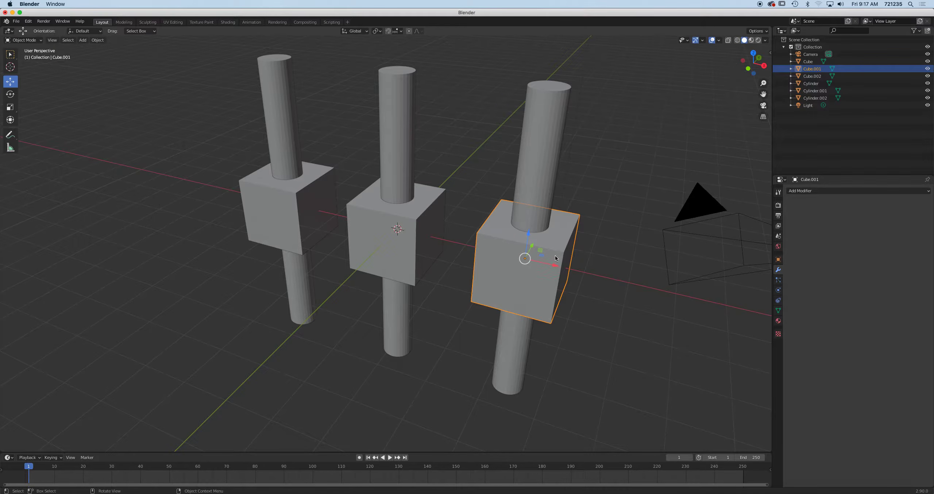
{"action": "left_click", "coordinate": [269, 205]}
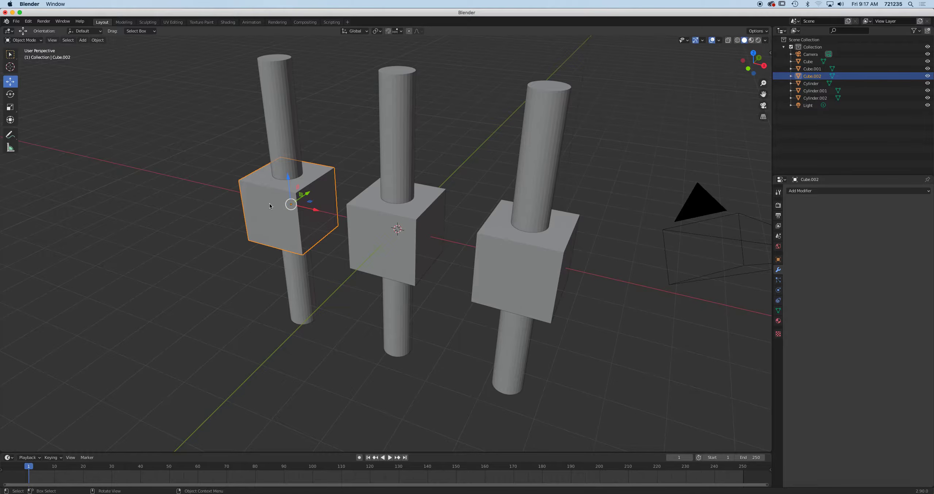
{"action": "scroll", "coordinate": [319, 215], "scroll_direction": "up", "scroll_amount": 2}
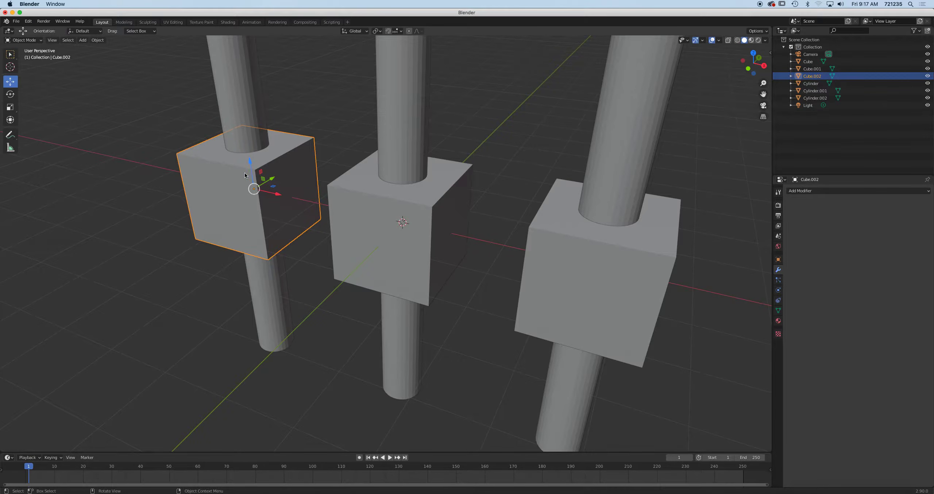
{"action": "left_click", "coordinate": [811, 191]}
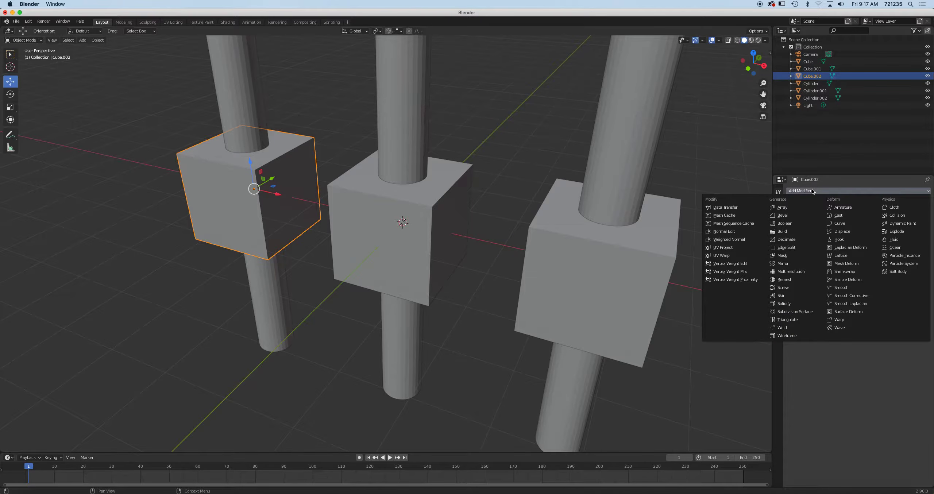
Add a Boolean modifier in Difference mode to Cube.002 and show its target object list
{"action": "left_click", "coordinate": [805, 223]}
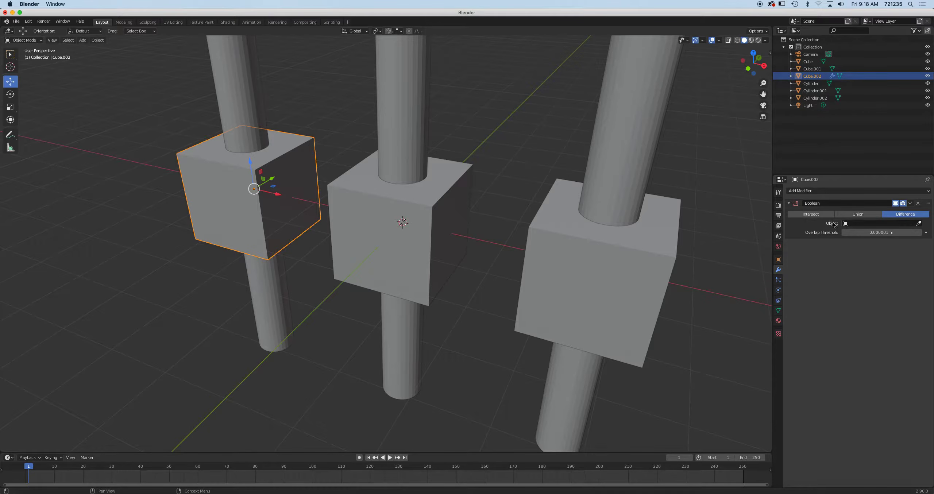
{"action": "left_click", "coordinate": [864, 224]}
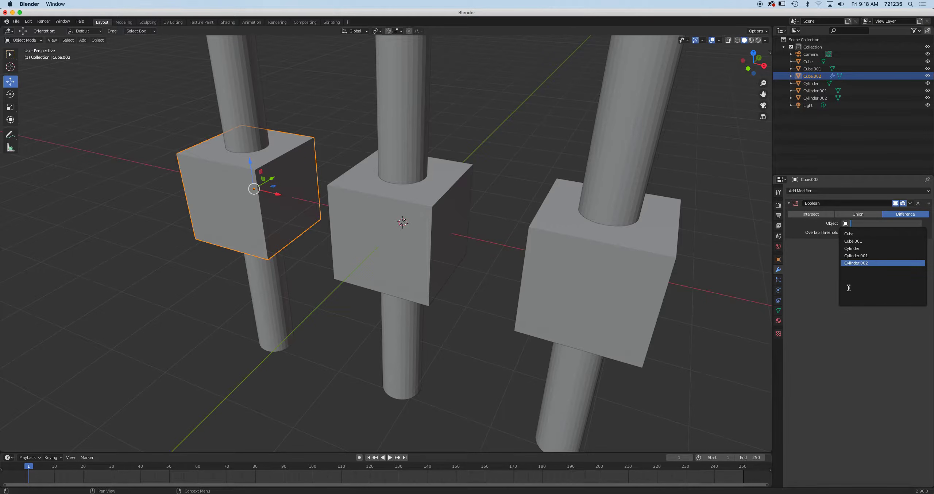
Set Cylinder.002 as Cube.002's Boolean cutter with the eyedropper, then test-slide the cube along X
{"action": "left_click", "coordinate": [799, 265]}
{"action": "left_click", "coordinate": [918, 223]}
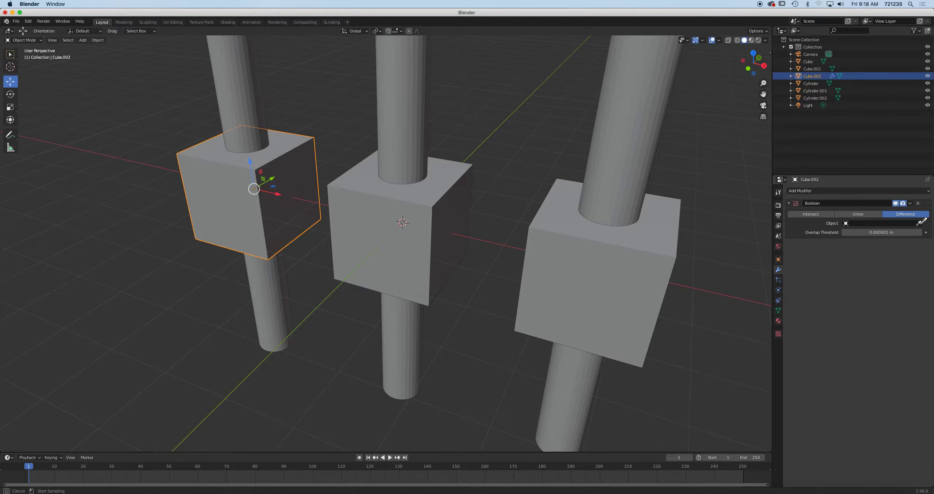
{"action": "left_click", "coordinate": [250, 78]}
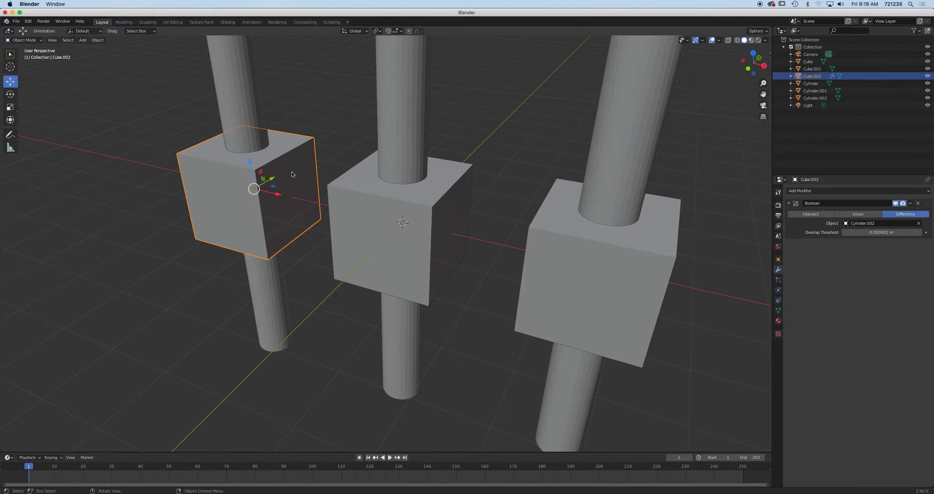
{"action": "left_click_drag", "start_coordinate": [278, 195], "coordinate": [256, 190]}
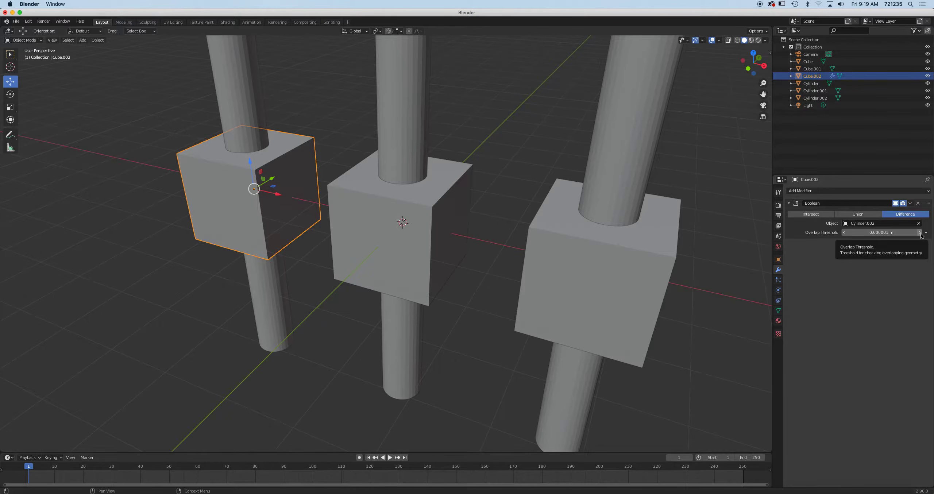
Apply Cube.002's Boolean and slide the holed cube left along X, clear of its cylinder
{"action": "left_click", "coordinate": [910, 203]}
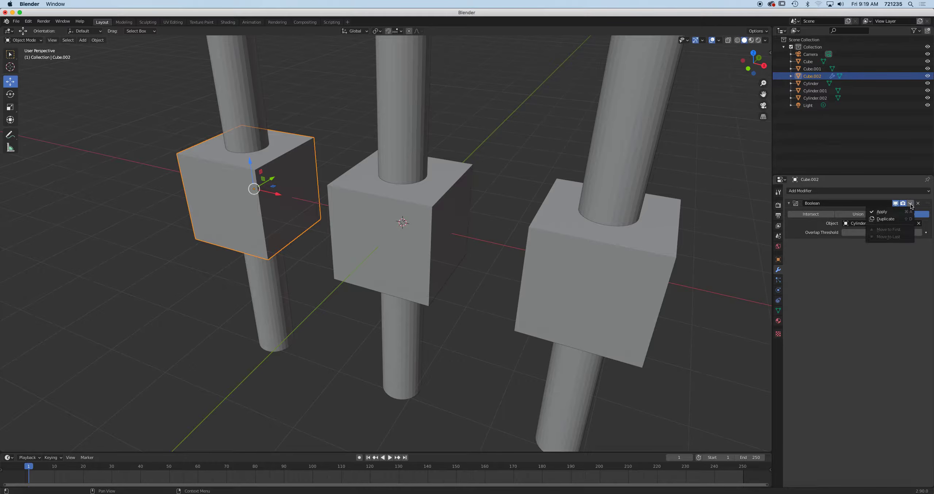
{"action": "left_click", "coordinate": [886, 212]}
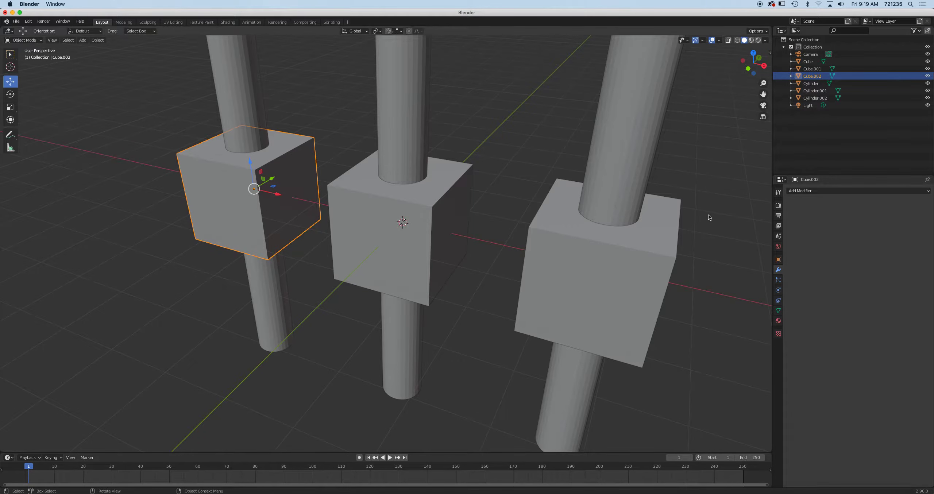
{"action": "key", "text": "g"}
{"action": "key", "text": "x"}
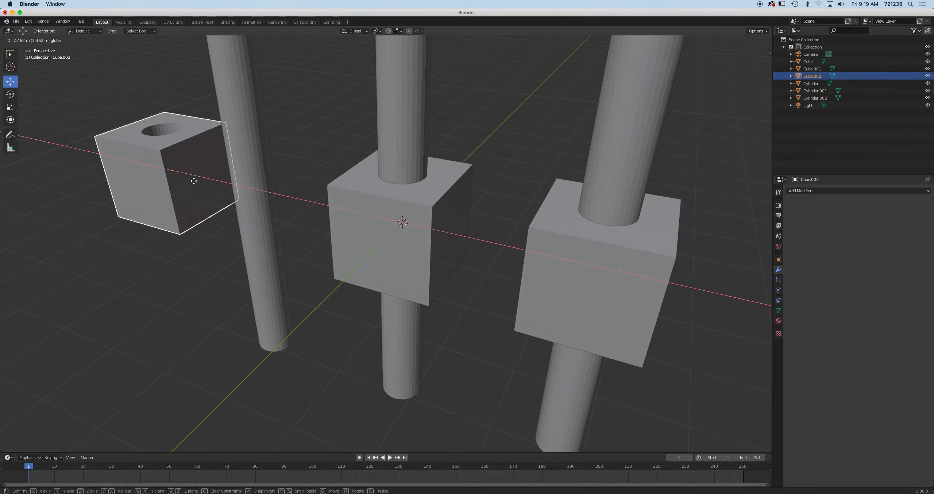
{"action": "left_click", "coordinate": [193, 181]}
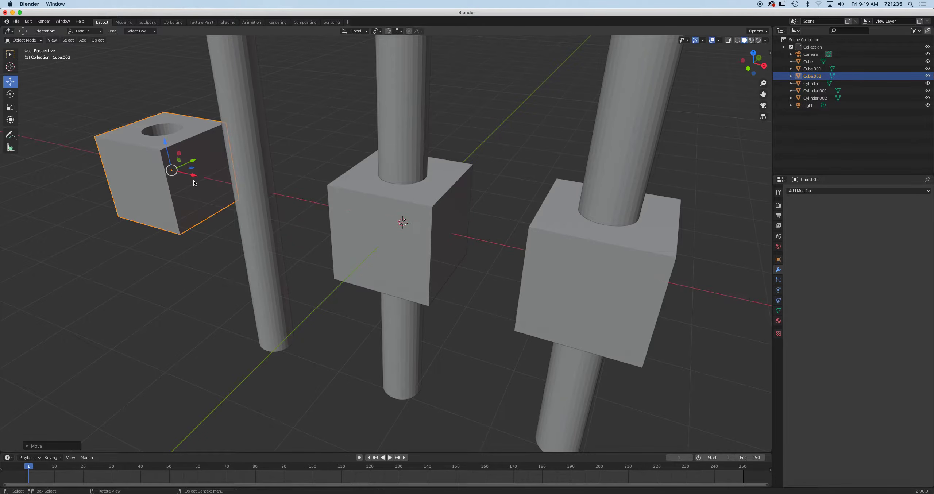
{"action": "key", "text": "ctrl+z"}
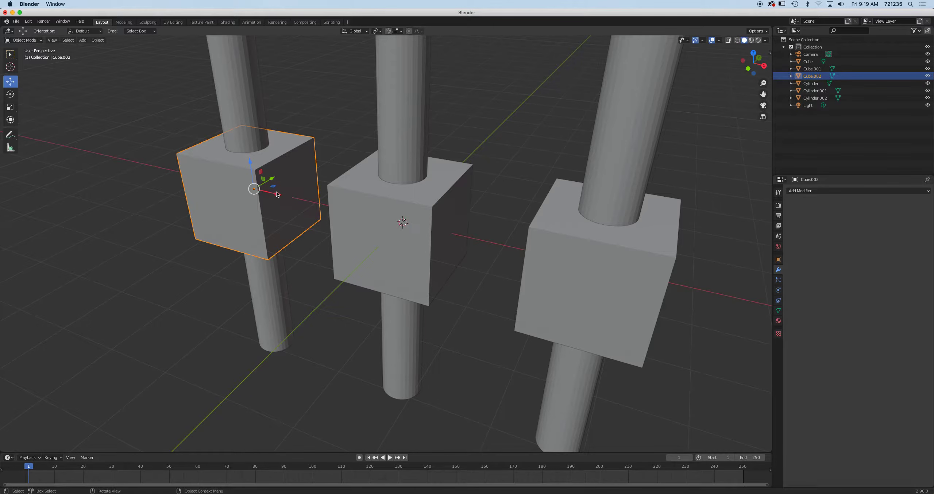
{"action": "left_click_drag", "start_coordinate": [278, 196], "coordinate": [187, 177]}
{"action": "middle_click_drag", "start_coordinate": [249, 165], "coordinate": [324, 210]}
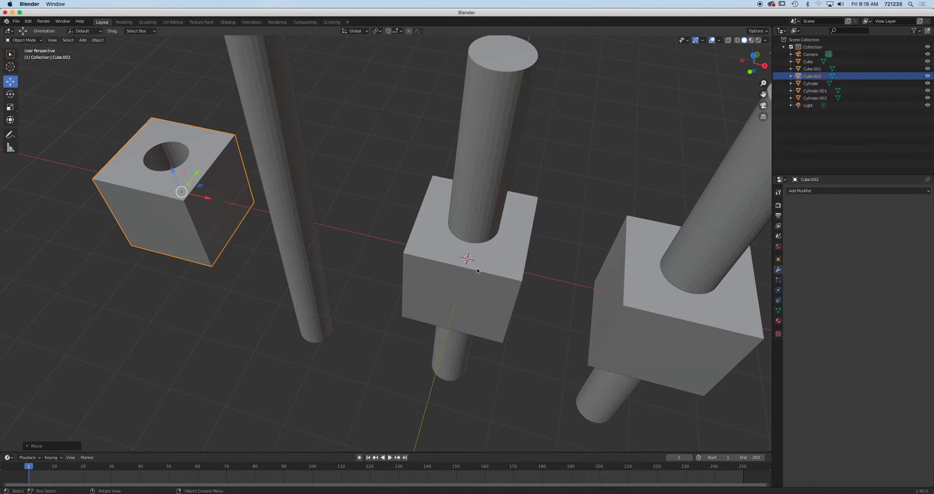
Give the middle Cube a Union Boolean modifier with the tall Cylinder as its target object
{"action": "left_click", "coordinate": [501, 281]}
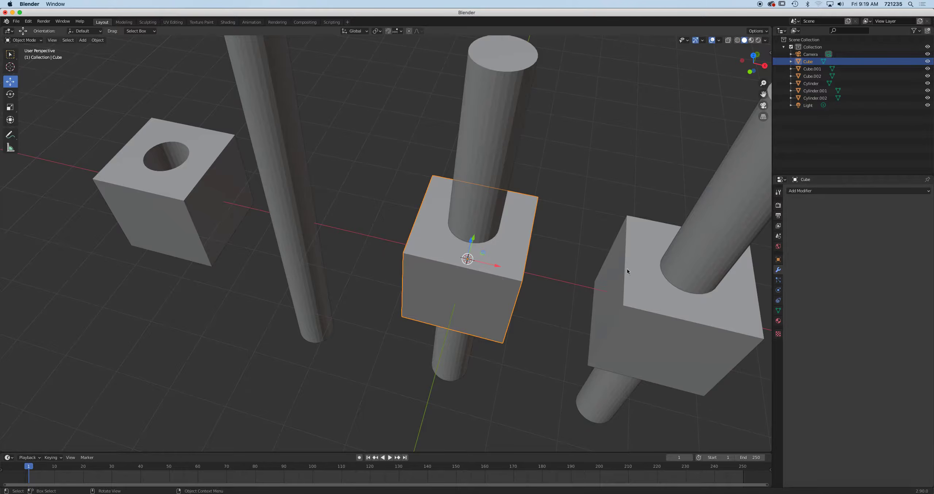
{"action": "left_click", "coordinate": [818, 191]}
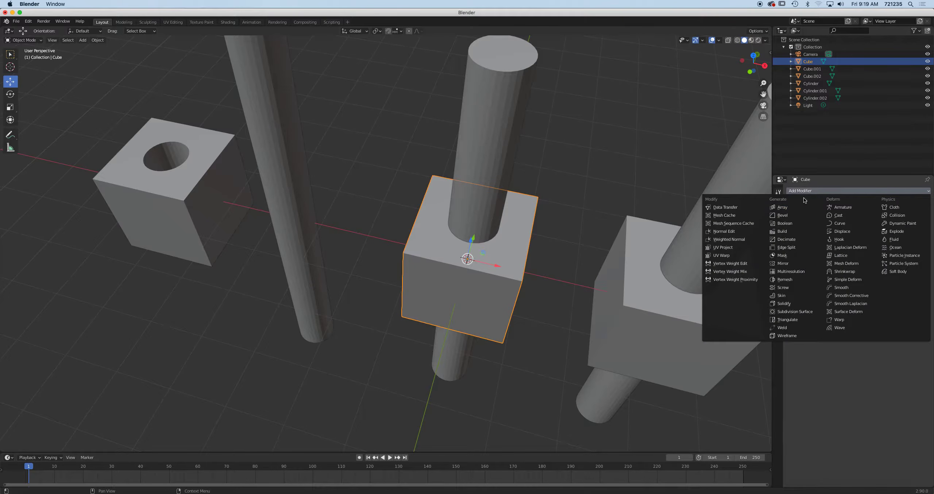
{"action": "left_click", "coordinate": [800, 223]}
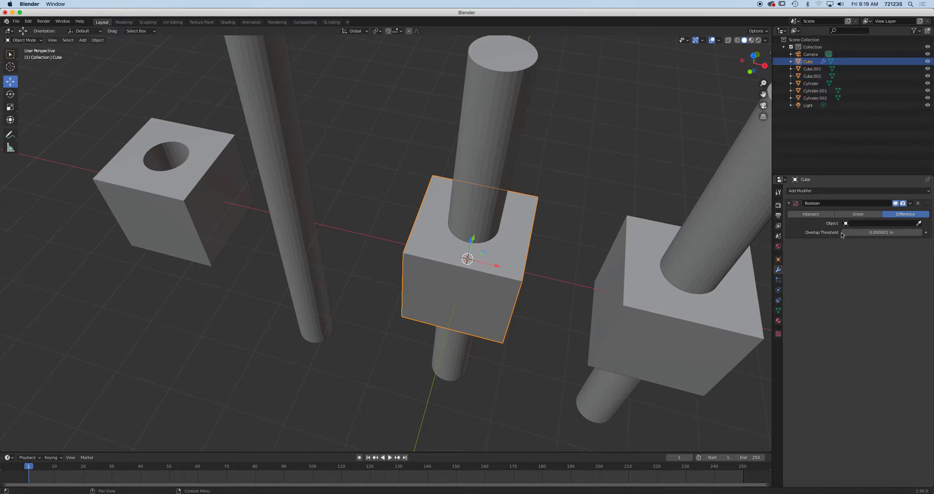
{"action": "left_click", "coordinate": [864, 216]}
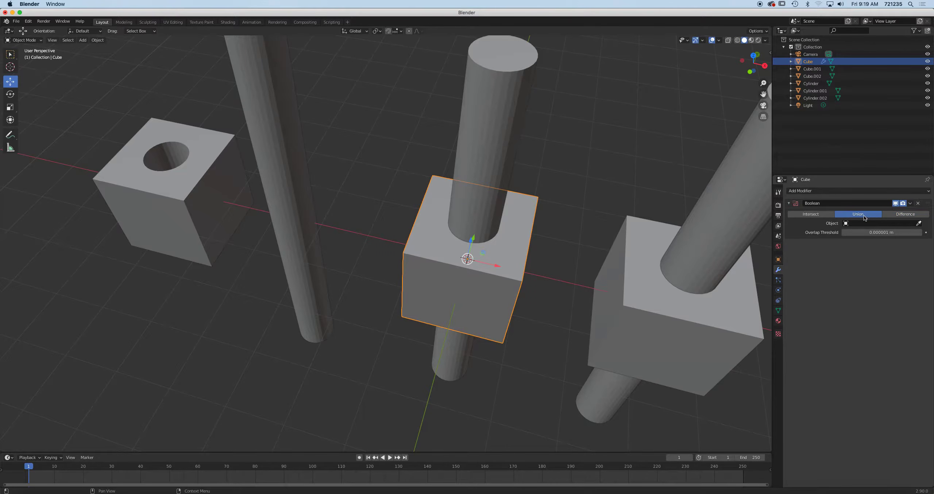
{"action": "left_click", "coordinate": [919, 223]}
{"action": "left_click", "coordinate": [502, 121]}
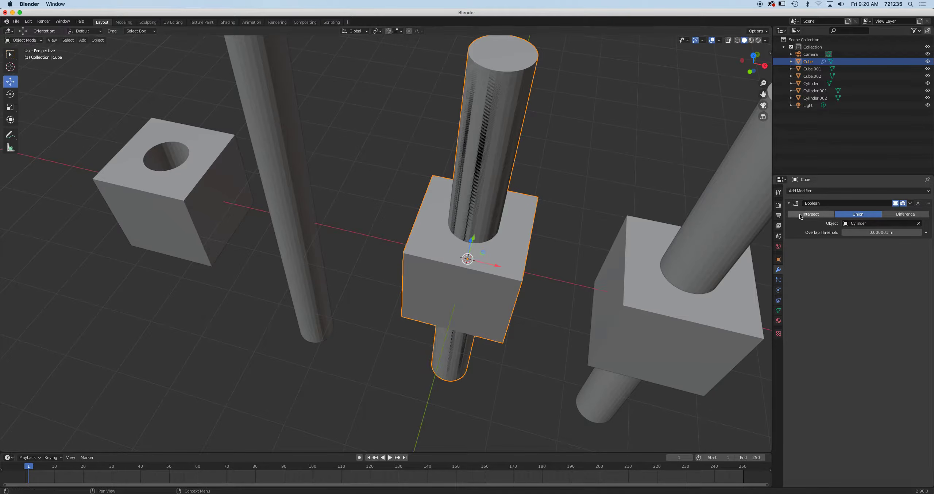
{"action": "left_click", "coordinate": [911, 203]}
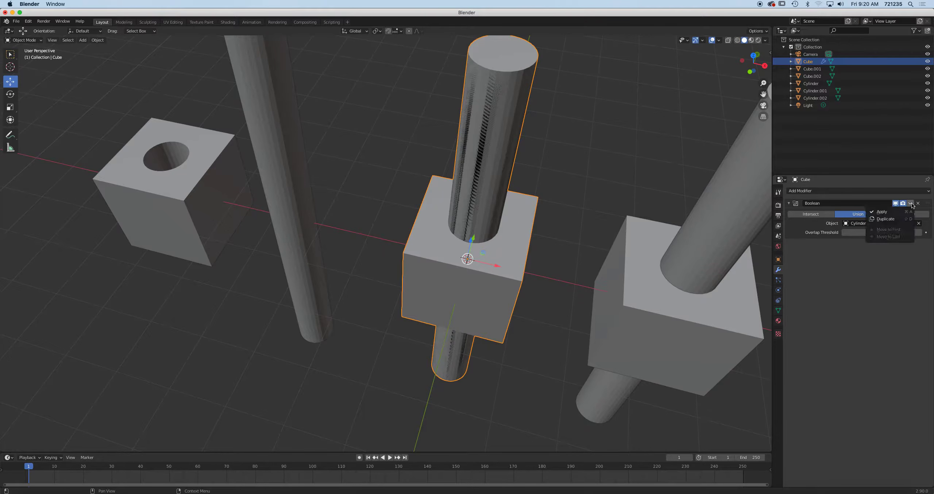
Apply the Union Boolean and move the fused cube forward along Y
{"action": "left_click", "coordinate": [882, 212]}
{"action": "middle_click_drag", "start_coordinate": [458, 275], "coordinate": [428, 264]}
{"action": "left_click_drag", "start_coordinate": [470, 274], "coordinate": [273, 305]}
{"action": "scroll", "coordinate": [354, 271], "scroll_direction": "up", "scroll_amount": 3}
{"action": "scroll", "coordinate": [354, 273], "scroll_direction": "down", "scroll_amount": 6}
{"action": "middle_click_drag", "start_coordinate": [355, 274], "coordinate": [370, 271]}
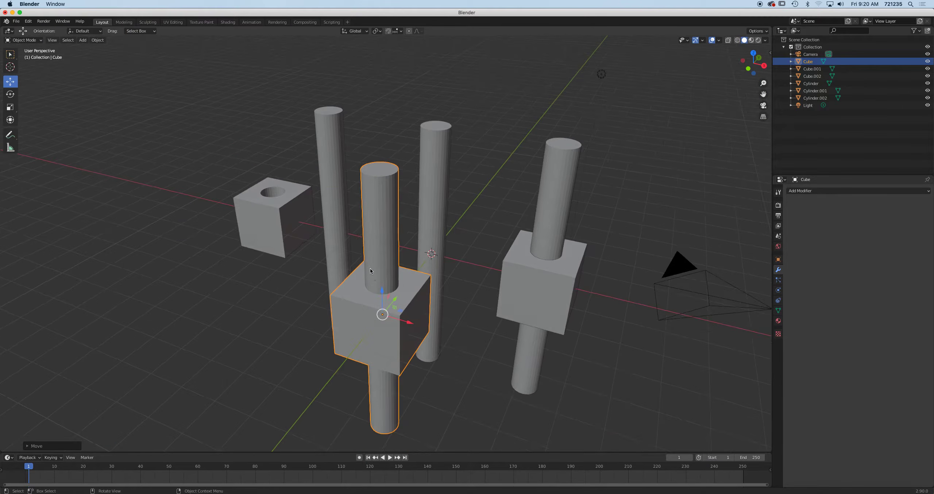
{"action": "middle_click_drag", "start_coordinate": [418, 302], "coordinate": [451, 252]}
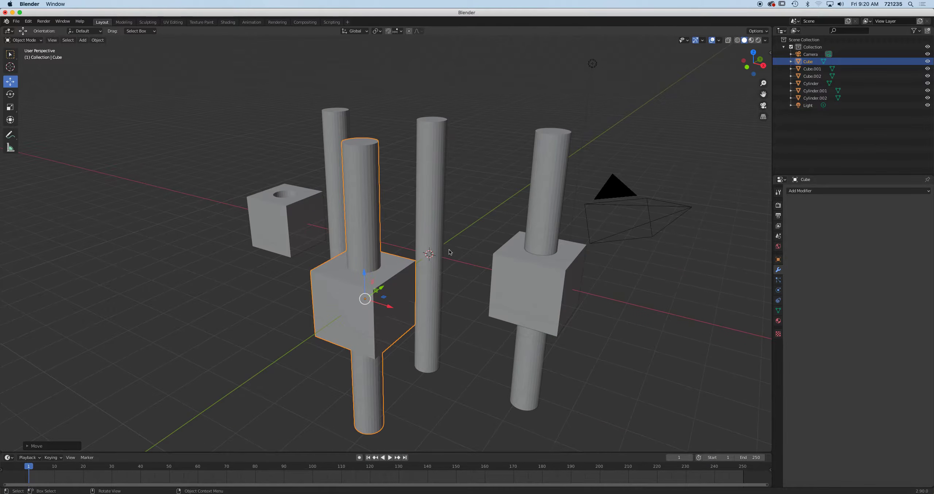
Inspect the fused cube in wireframe view, then return to solid shading
{"action": "left_click", "coordinate": [737, 40]}
{"action": "scroll", "coordinate": [509, 198], "scroll_direction": "up", "scroll_amount": 3}
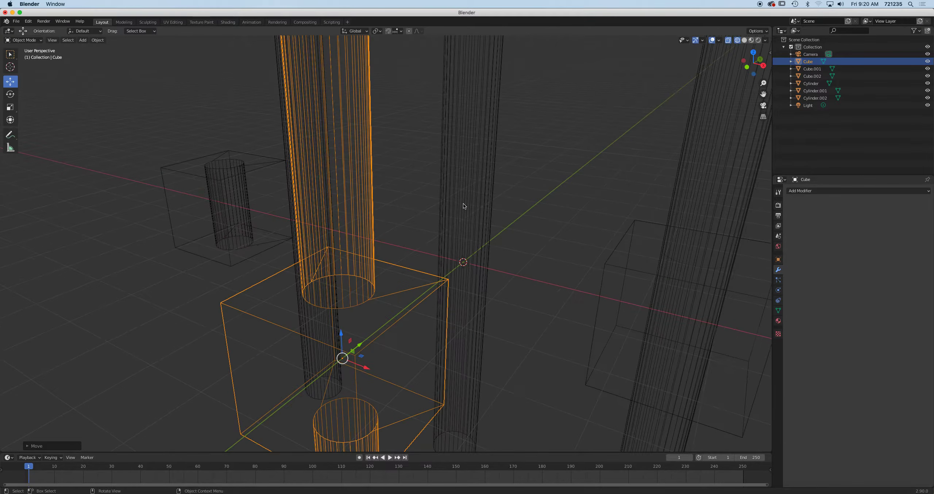
{"action": "middle_click_drag", "start_coordinate": [409, 311], "coordinate": [440, 233]}
{"action": "scroll", "coordinate": [529, 277], "scroll_direction": "down", "scroll_amount": 4}
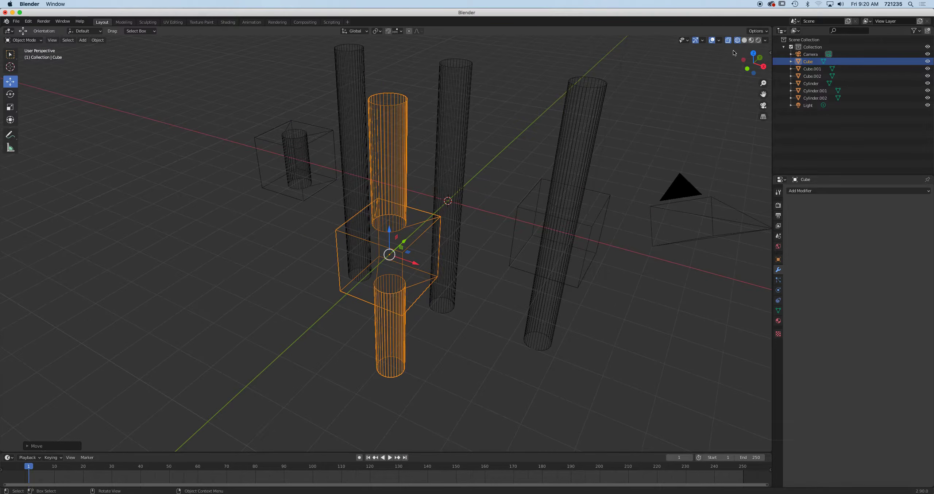
{"action": "left_click", "coordinate": [743, 40]}
Duplicate the right pair, Cube.001 and Cylinder.001, and move the copy forward along Y
{"action": "left_click", "coordinate": [586, 229]}
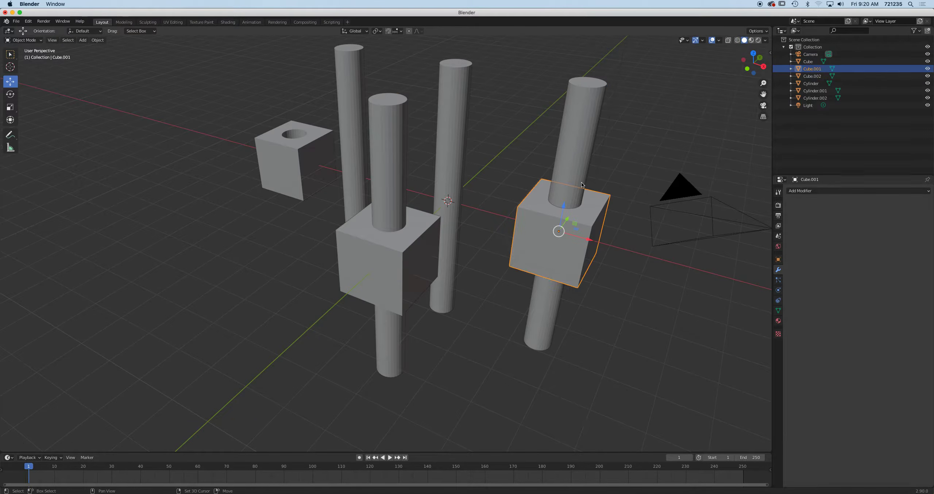
{"action": "left_click", "coordinate": [574, 240], "text": "shift"}
{"action": "middle_click_drag", "start_coordinate": [575, 241], "coordinate": [509, 297]}
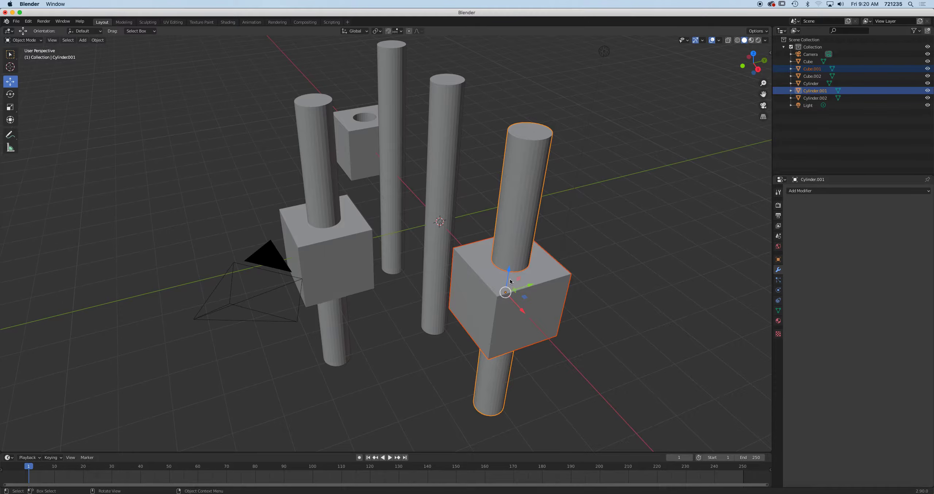
{"action": "key", "text": "shift+d"}
{"action": "key", "text": "Escape"}
{"action": "left_click_drag", "start_coordinate": [534, 287], "coordinate": [415, 322]}
{"action": "middle_click_drag", "start_coordinate": [415, 322], "coordinate": [497, 291]}
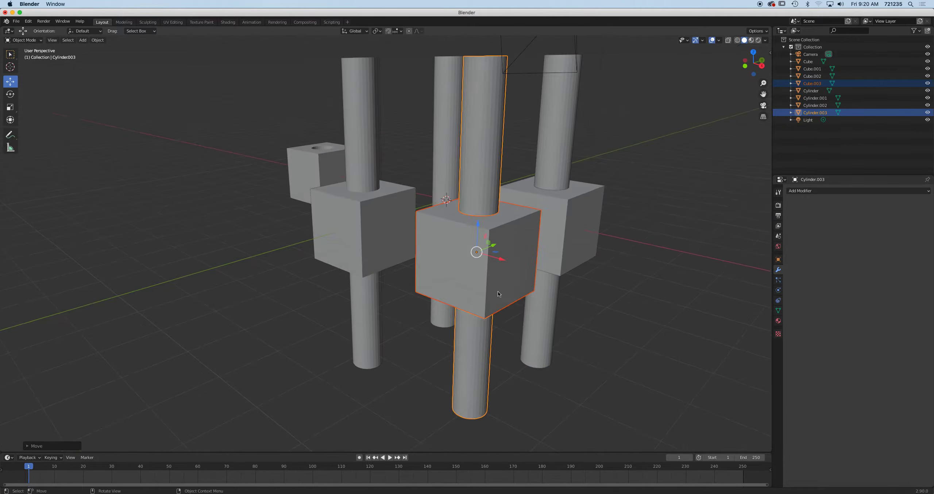
Join Cube.003 and Cylinder.003 into a single object named Cylinder.003
{"action": "left_click", "coordinate": [516, 266]}
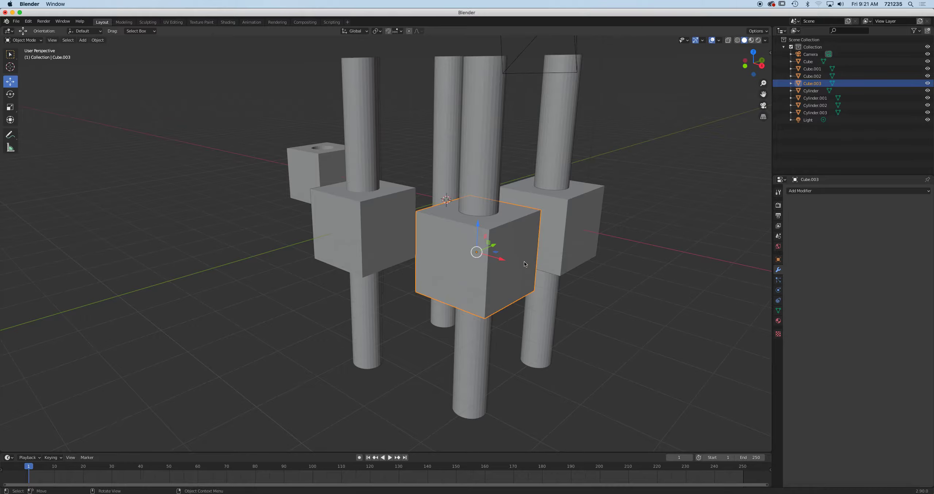
{"action": "left_click", "coordinate": [484, 185], "text": "shift"}
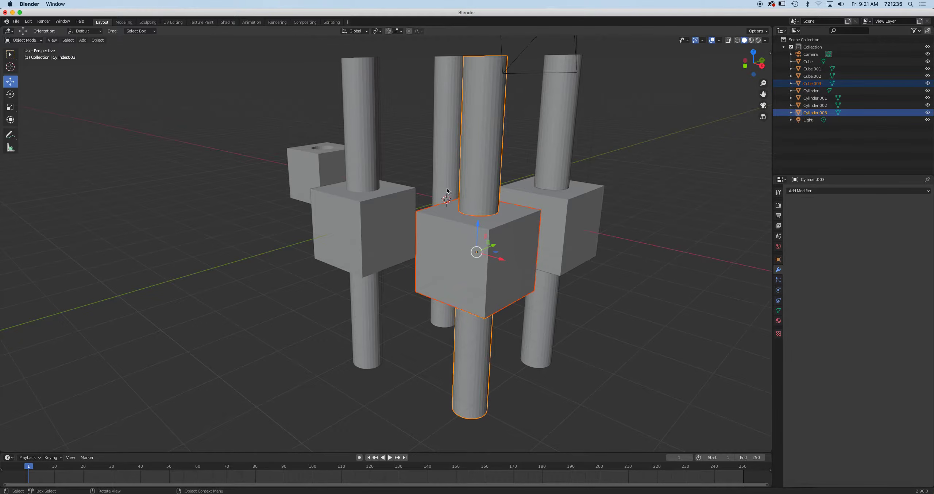
{"action": "left_click", "coordinate": [103, 42]}
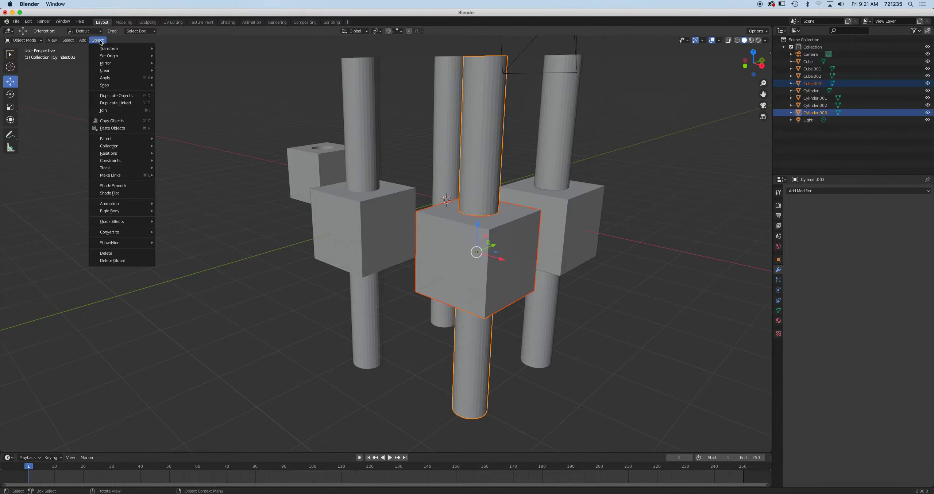
{"action": "left_click", "coordinate": [137, 111]}
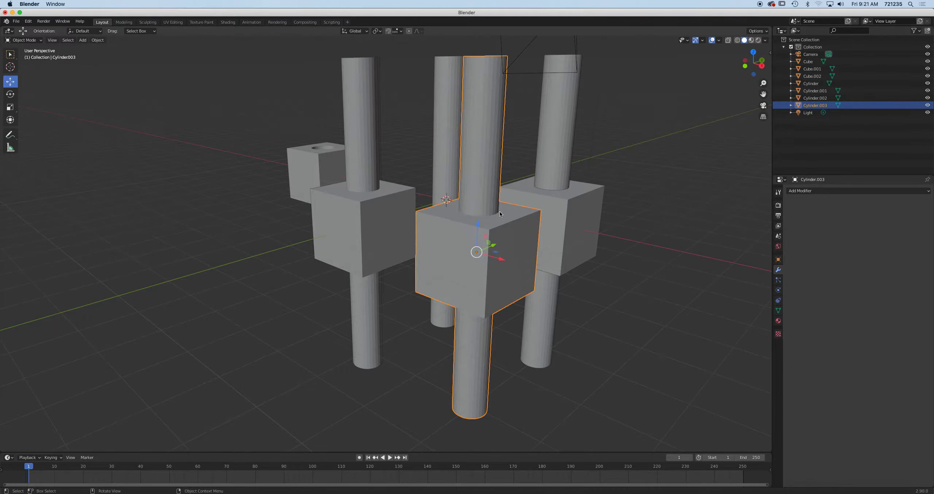
Select the joined duplicate Cylinder.003, cancelling trial moves of it and the fused cube
{"action": "middle_click_drag", "start_coordinate": [500, 214], "coordinate": [496, 221]}
{"action": "left_click", "coordinate": [366, 237]}
{"action": "left_click_drag", "start_coordinate": [380, 233], "coordinate": [357, 243]}
{"action": "right_click", "coordinate": [357, 243]}
{"action": "left_click", "coordinate": [451, 267]}
{"action": "left_click_drag", "start_coordinate": [486, 278], "coordinate": [487, 276]}
{"action": "right_click", "coordinate": [486, 277]}
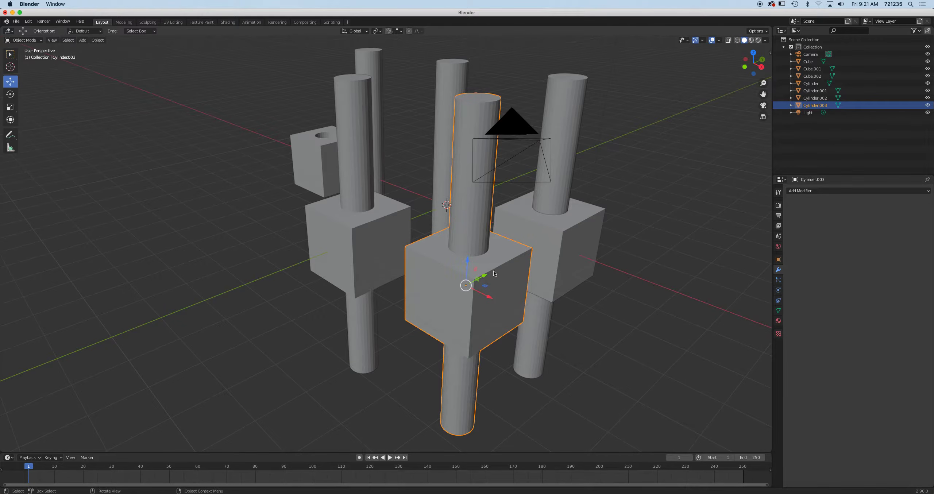
Inspect Cylinder.003 in wireframe, return to Solid shading, and delete it
{"action": "left_click", "coordinate": [736, 40]}
{"action": "scroll", "coordinate": [532, 213], "scroll_direction": "up", "scroll_amount": 6}
{"action": "middle_click_drag", "start_coordinate": [533, 212], "coordinate": [404, 236]}
{"action": "scroll", "coordinate": [531, 206], "scroll_direction": "down", "scroll_amount": 3}
{"action": "scroll", "coordinate": [531, 207], "scroll_direction": "down", "scroll_amount": 2}
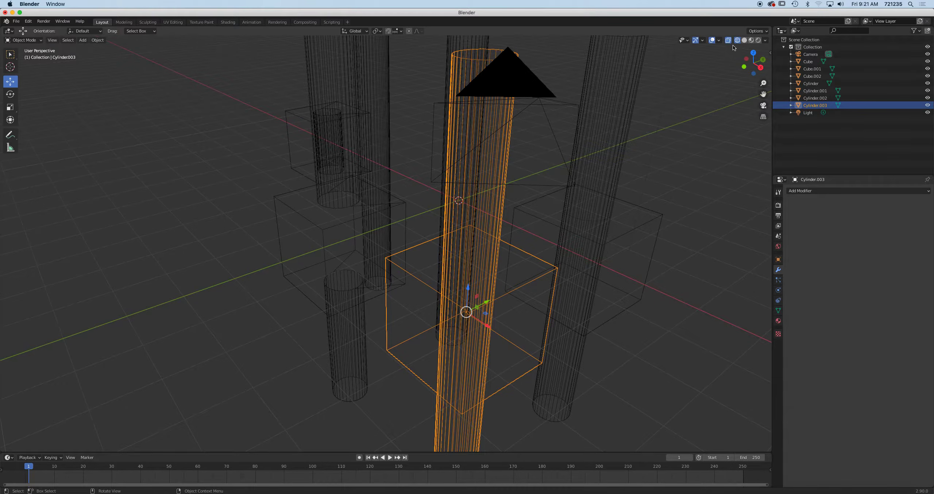
{"action": "left_click", "coordinate": [744, 40]}
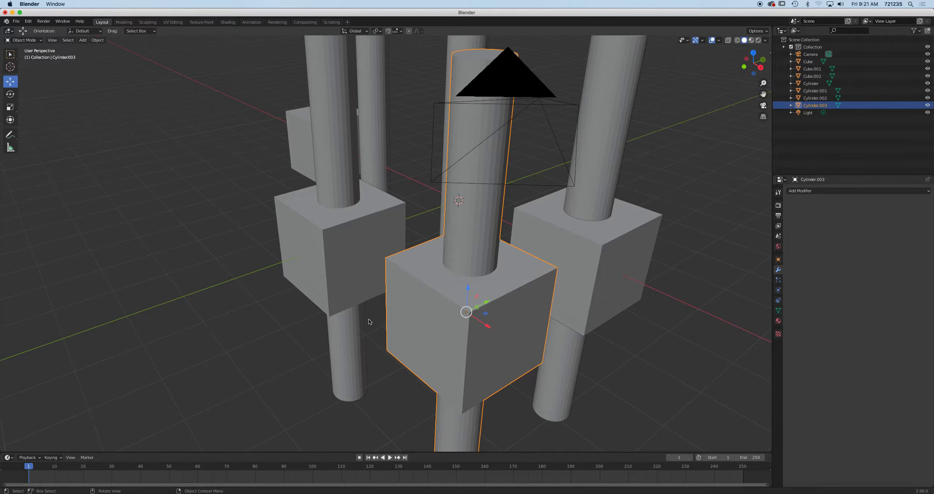
{"action": "scroll", "coordinate": [437, 312], "scroll_direction": "down", "scroll_amount": 5}
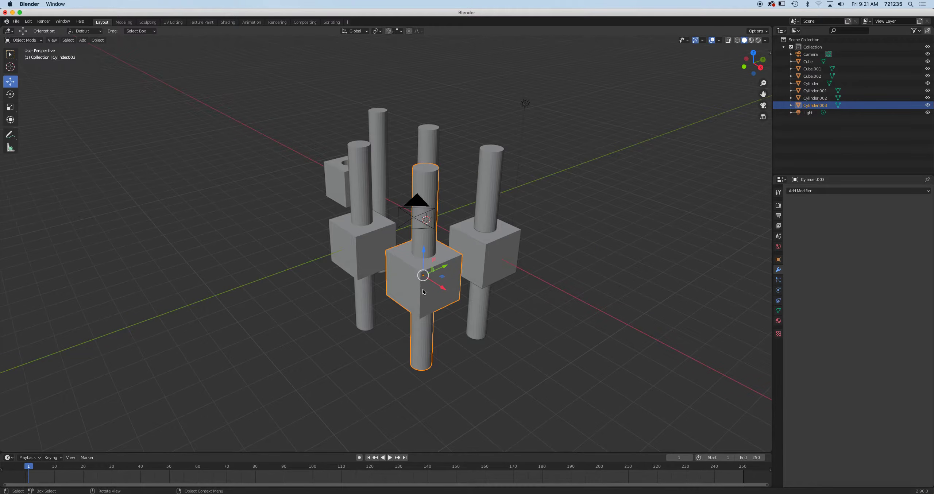
{"action": "key", "text": "Delete"}
{"action": "scroll", "coordinate": [461, 273], "scroll_direction": "up", "scroll_amount": 6}
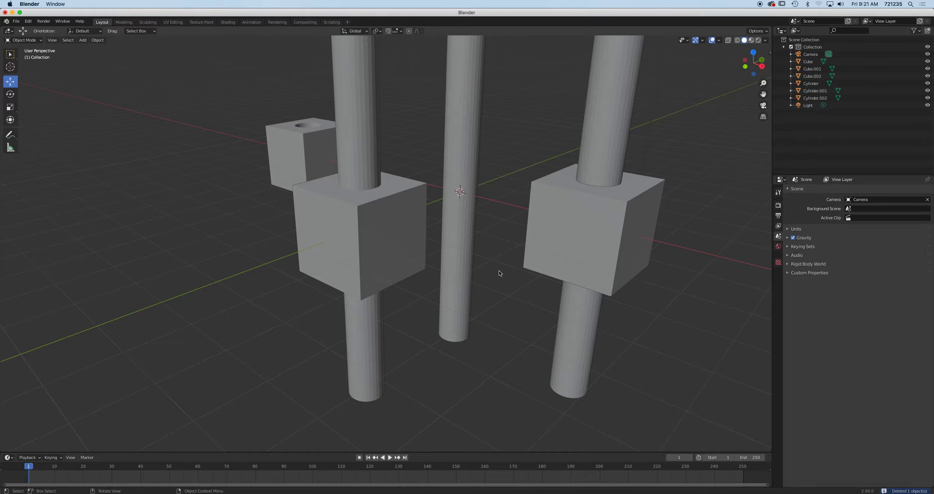
Give the right-hand Cube.001 an Intersect Boolean modifier targeting Cylinder.001
{"action": "middle_click_drag", "start_coordinate": [499, 273], "coordinate": [412, 292]}
{"action": "left_click", "coordinate": [466, 259]}
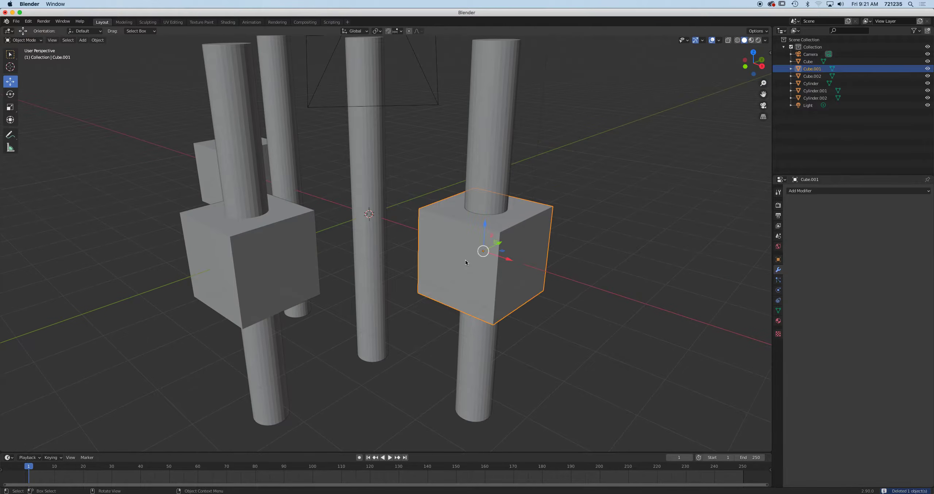
{"action": "left_click", "coordinate": [805, 190]}
{"action": "left_click", "coordinate": [785, 222]}
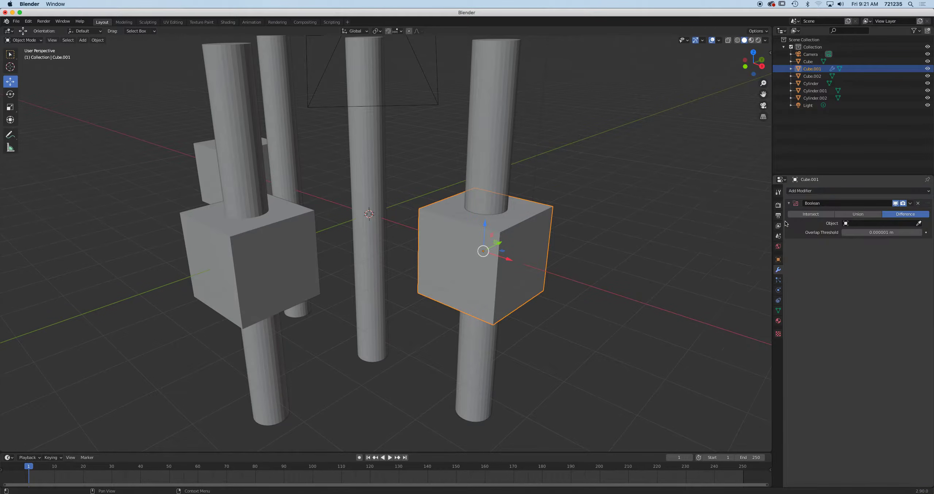
{"action": "left_click", "coordinate": [818, 215]}
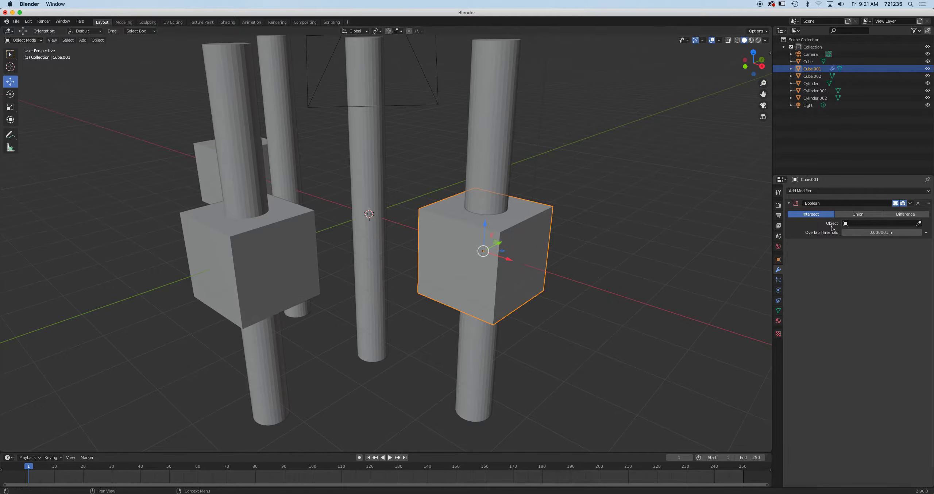
{"action": "left_click", "coordinate": [918, 223]}
{"action": "left_click", "coordinate": [506, 123]}
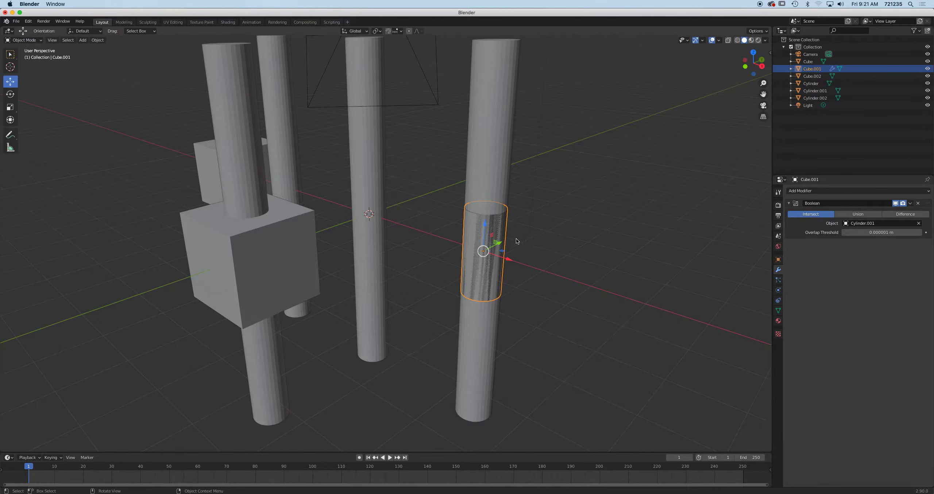
Apply the Intersect Boolean and slide the resulting cylinder piece right along X
{"action": "mouse_move", "coordinate": [508, 262]}
{"action": "left_mouse_down"}
{"action": "mouse_move", "coordinate": [590, 284]}
{"action": "mouse_move", "coordinate": [485, 257]}
{"action": "mouse_move", "coordinate": [572, 291]}
{"action": "mouse_move", "coordinate": [509, 267]}
{"action": "left_mouse_up"}
{"action": "left_click", "coordinate": [907, 205]}
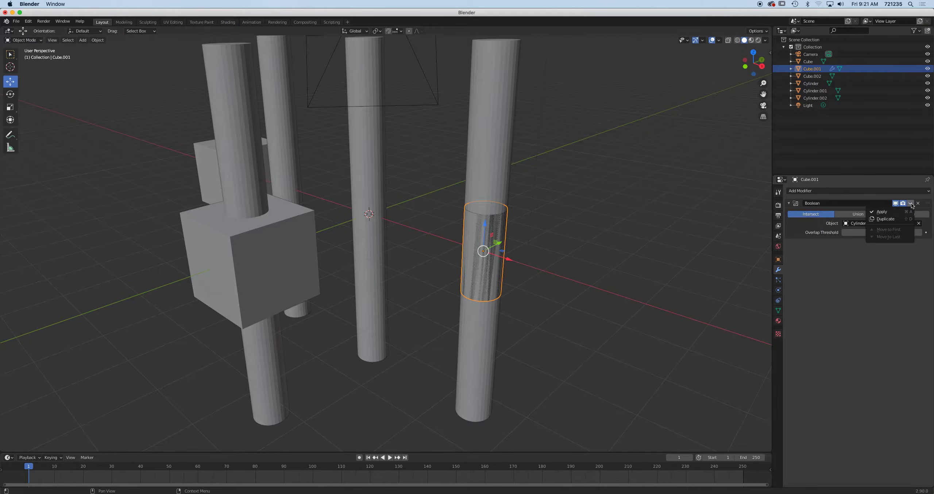
{"action": "left_click", "coordinate": [895, 209]}
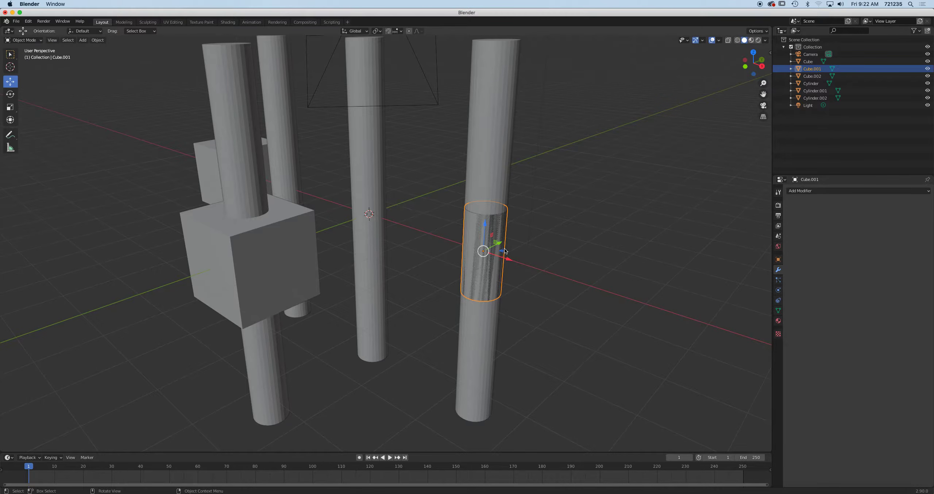
{"action": "left_click_drag", "start_coordinate": [511, 262], "coordinate": [587, 274]}
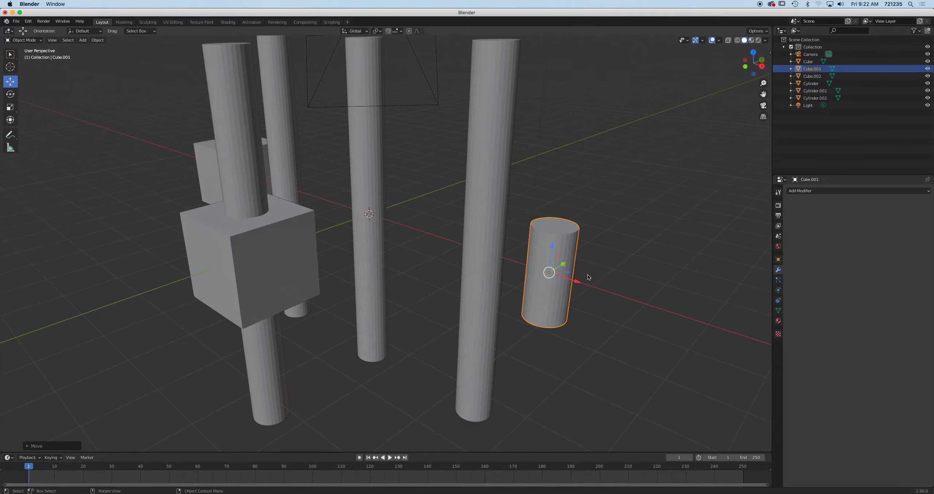
Move Cube.001 further right along X and orbit around the objects
{"action": "middle_click_drag", "start_coordinate": [587, 275], "coordinate": [661, 245]}
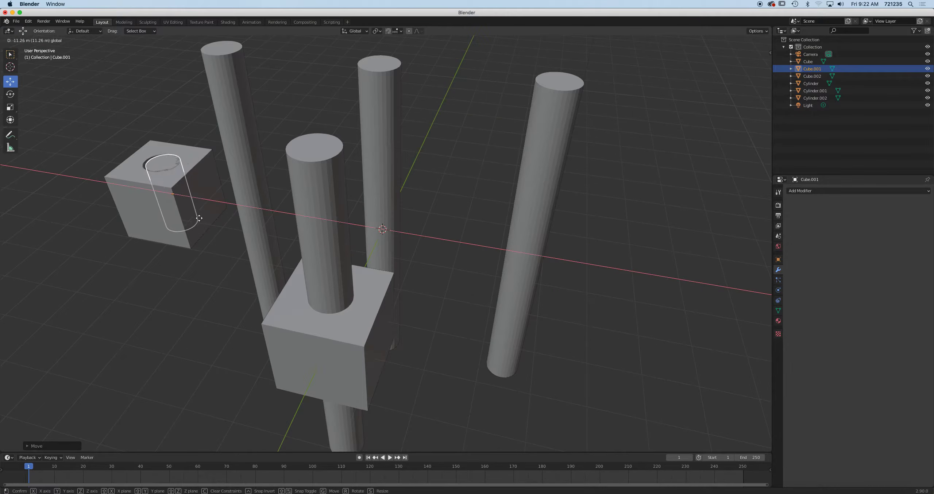
{"action": "left_click_drag", "start_coordinate": [199, 218], "coordinate": [550, 266]}
{"action": "middle_click_drag", "start_coordinate": [550, 265], "coordinate": [455, 250]}
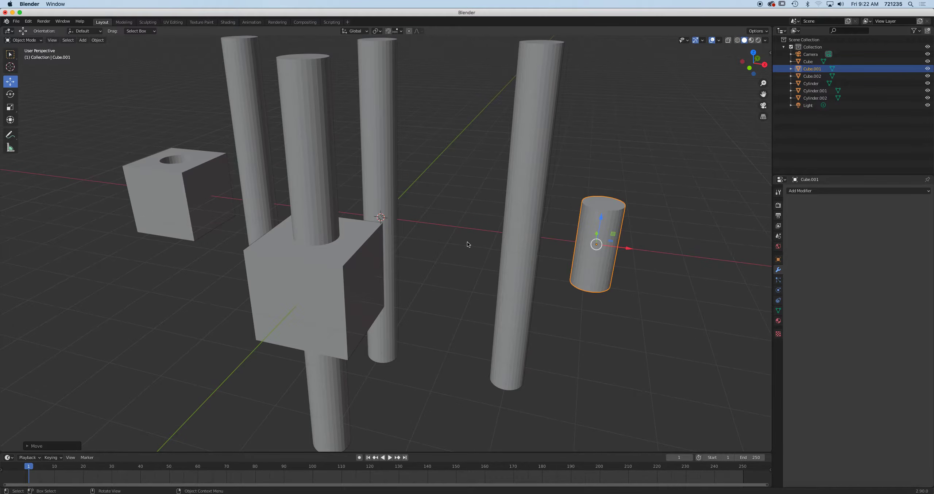
Start a new General file, discarding the current scene with Don't Save
{"action": "left_click", "coordinate": [16, 21]}
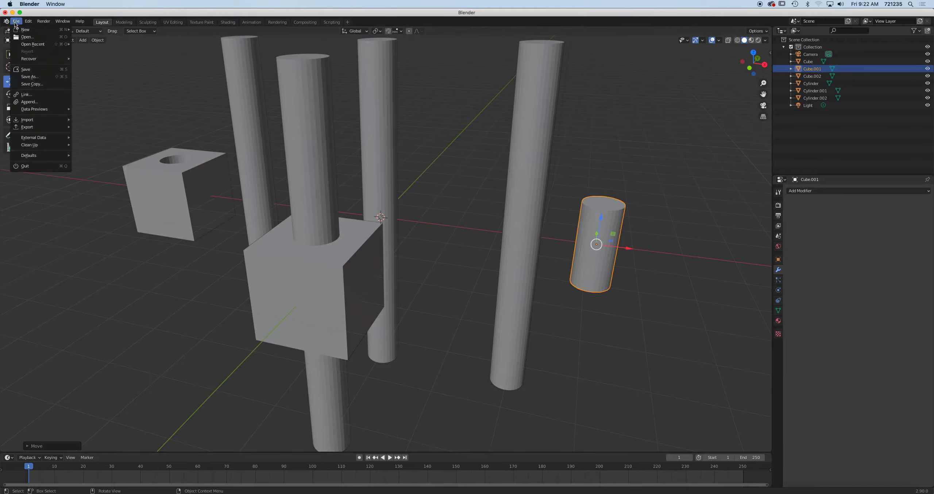
{"action": "mouse_move", "coordinate": [25, 29]}
{"action": "left_click", "coordinate": [89, 29]}
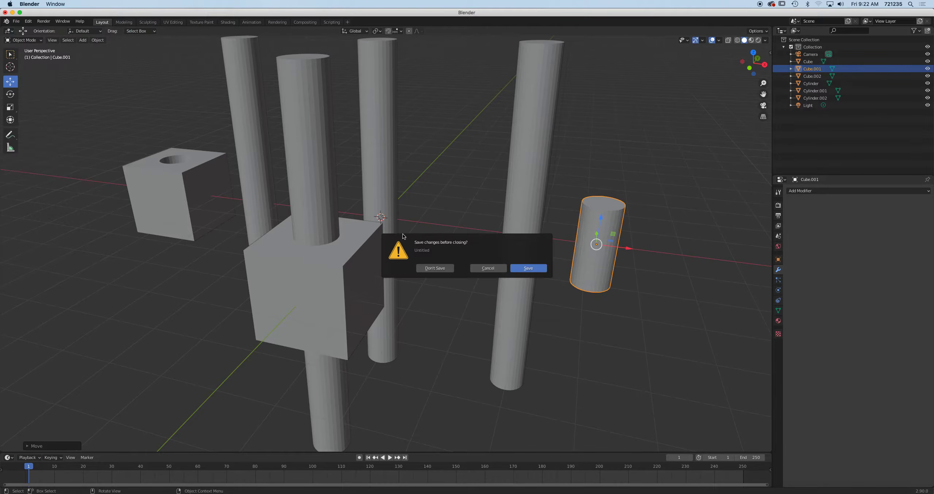
{"action": "left_click", "coordinate": [435, 267]}
{"action": "scroll", "coordinate": [425, 248], "scroll_direction": "up", "scroll_amount": 5}
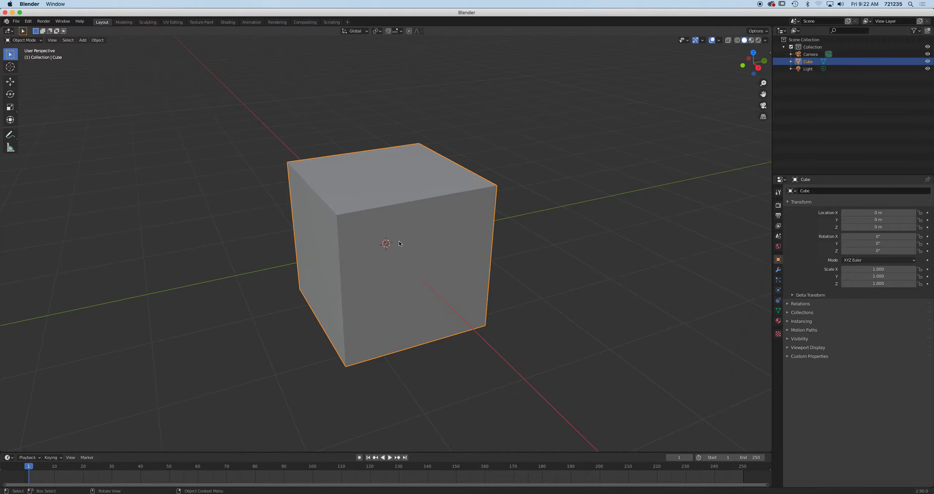
Scale the default cube into a thin wall: X 3.275, Y 0.082, Z 1.507
{"action": "left_click", "coordinate": [10, 107]}
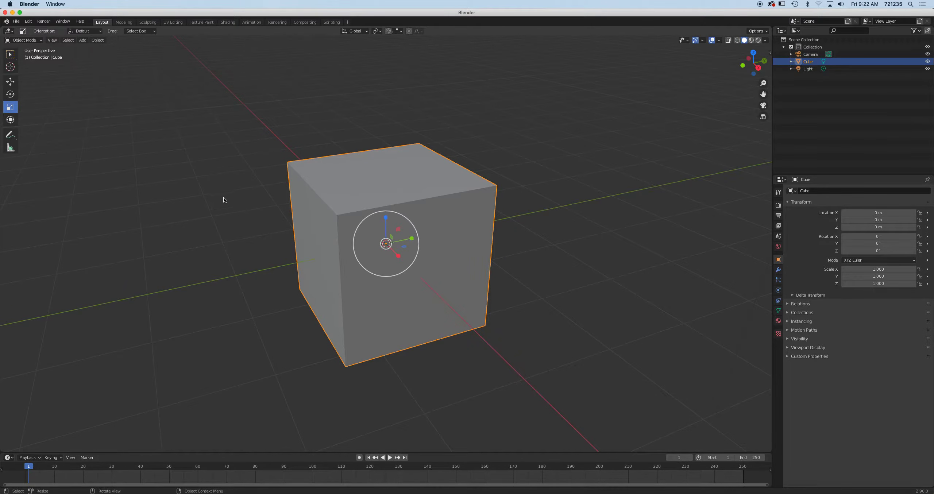
{"action": "middle_click_drag", "start_coordinate": [224, 197], "coordinate": [258, 217]}
{"action": "left_click_drag", "start_coordinate": [414, 239], "coordinate": [389, 240]}
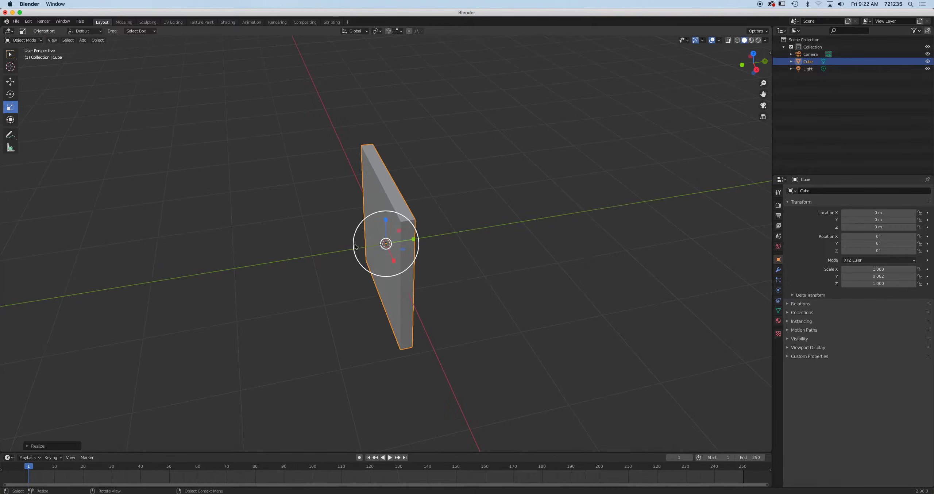
{"action": "middle_click_drag", "start_coordinate": [389, 240], "coordinate": [400, 234]}
{"action": "left_click_drag", "start_coordinate": [412, 249], "coordinate": [387, 200]}
{"action": "scroll", "coordinate": [436, 206], "scroll_direction": "up", "scroll_amount": 5}
{"action": "scroll", "coordinate": [436, 205], "scroll_direction": "down", "scroll_amount": 6}
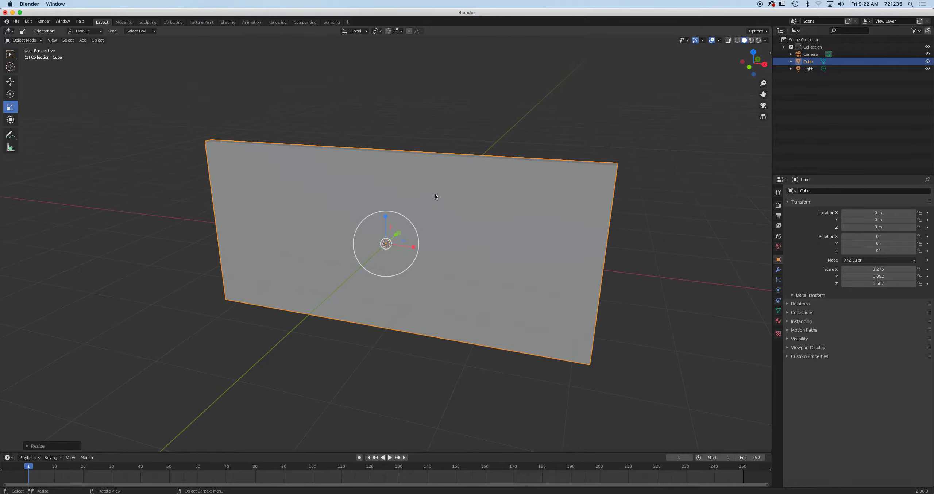
{"action": "left_click", "coordinate": [105, 42]}
{"action": "left_click", "coordinate": [94, 40]}
Add a new mesh cube, Cube.001, and narrow it to 0.444 along X
{"action": "mouse_move", "coordinate": [83, 40]}
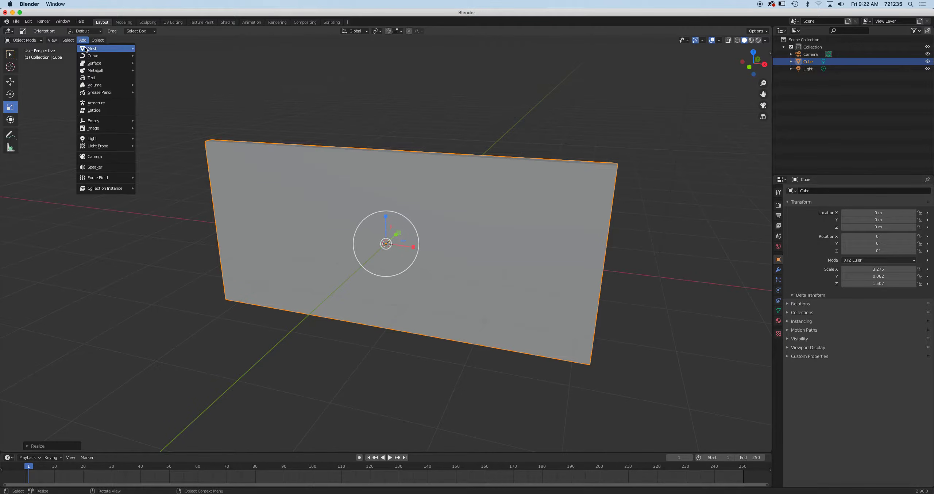
{"action": "mouse_move", "coordinate": [109, 49]}
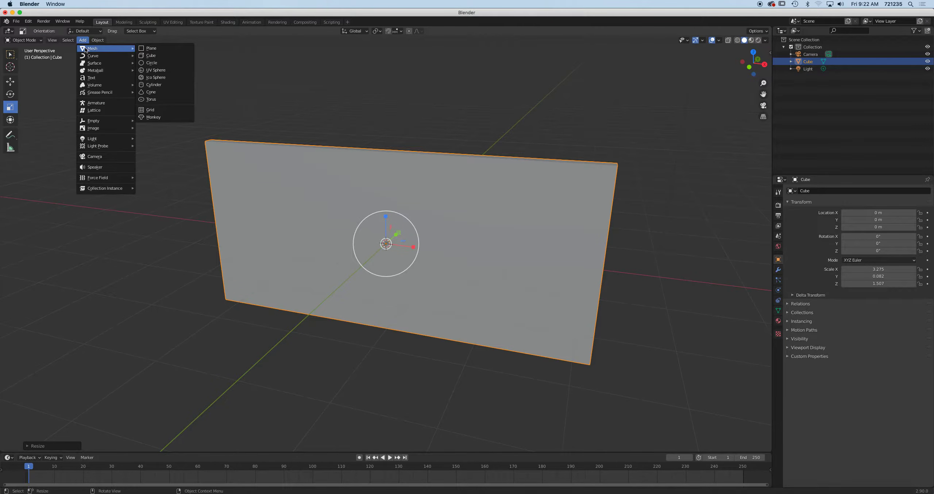
{"action": "left_click", "coordinate": [165, 56]}
{"action": "scroll", "coordinate": [415, 218], "scroll_direction": "right", "scroll_amount": 5}
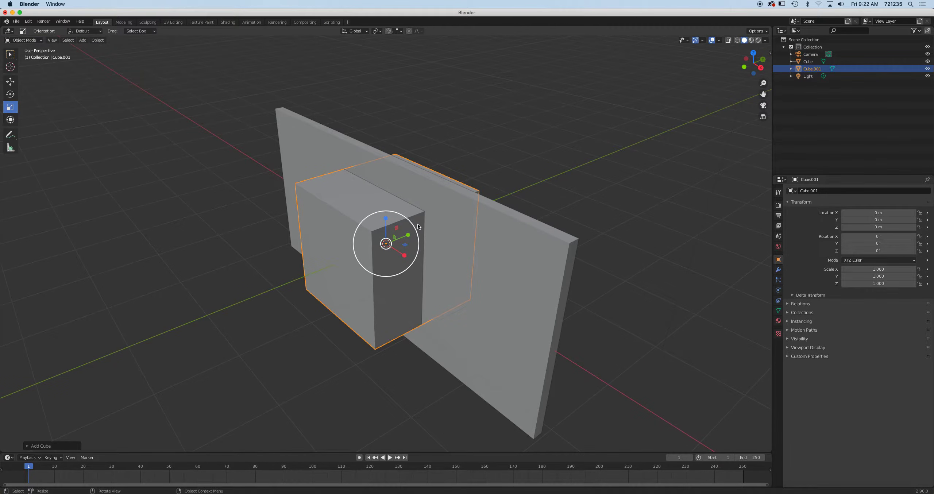
{"action": "scroll", "coordinate": [519, 237], "scroll_direction": "left", "scroll_amount": 10}
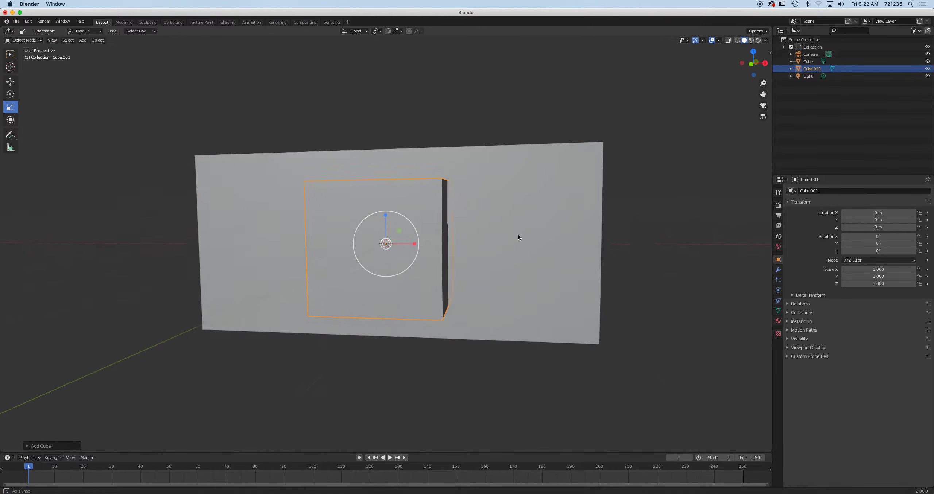
{"action": "left_click_drag", "start_coordinate": [416, 245], "coordinate": [387, 208]}
{"action": "scroll", "coordinate": [404, 241], "scroll_direction": "right", "scroll_amount": 3}
{"action": "scroll", "coordinate": [404, 241], "scroll_direction": "right", "scroll_amount": 5}
{"action": "scroll", "coordinate": [395, 252], "scroll_direction": "up", "scroll_amount": 10}
Finish scaling Cube.001 to 0.444 × 0.388 × 1.157, then duplicate it
{"action": "left_click_drag", "start_coordinate": [411, 237], "coordinate": [395, 238]}
{"action": "middle_click_drag", "start_coordinate": [397, 233], "coordinate": [386, 137]}
{"action": "scroll", "coordinate": [412, 225], "scroll_direction": "up", "scroll_amount": 5}
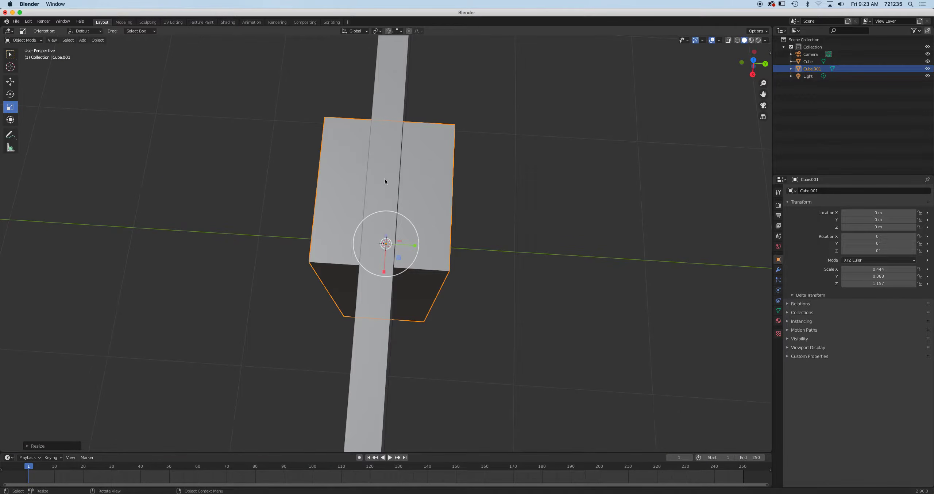
{"action": "left_click_drag", "start_coordinate": [415, 245], "coordinate": [389, 242]}
{"action": "key", "text": "Escape"}
{"action": "middle_click_drag", "start_coordinate": [436, 260], "coordinate": [427, 223]}
{"action": "middle_click_drag", "start_coordinate": [346, 256], "coordinate": [396, 221]}
{"action": "scroll", "coordinate": [395, 218], "scroll_direction": "down", "scroll_amount": 4}
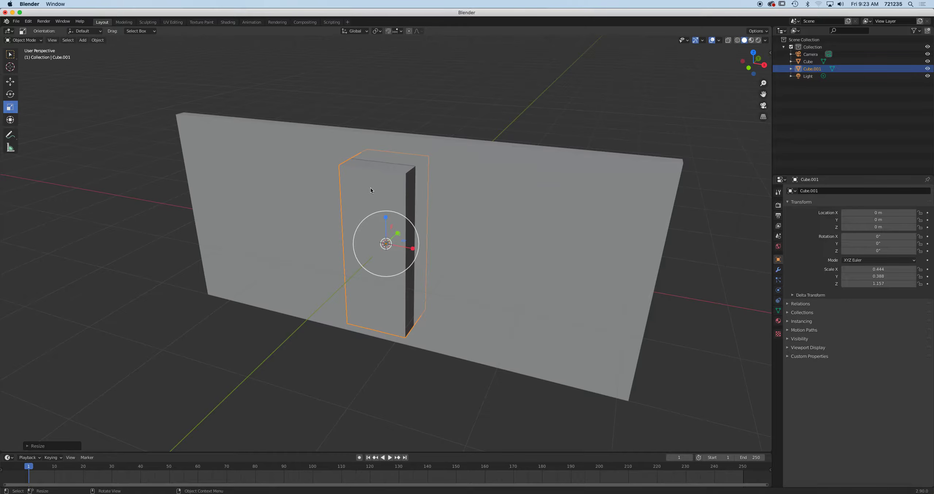
{"action": "key", "text": "shift+d"}
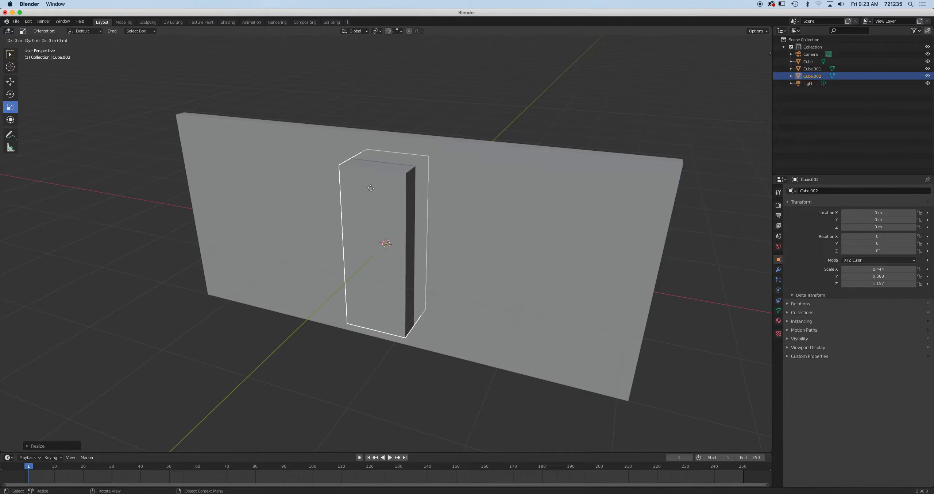
Cancel moving the duplicate block and undo the duplication
{"action": "key", "text": "x"}
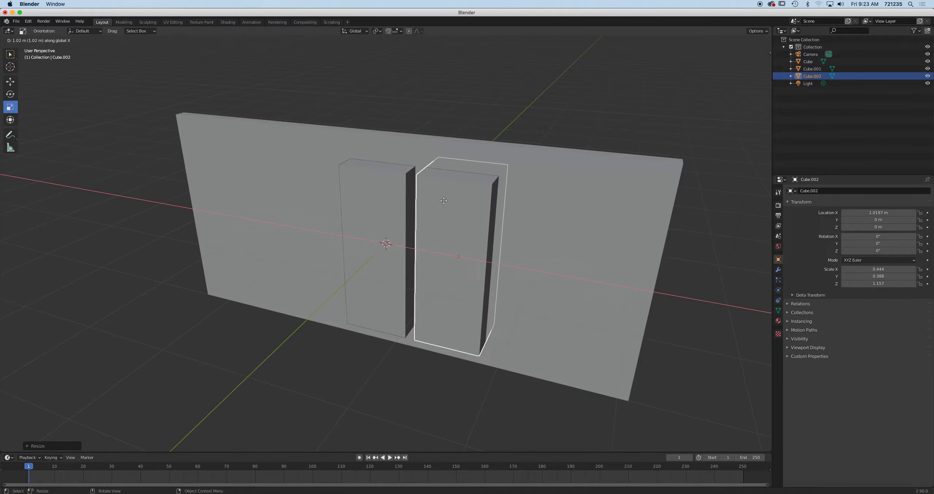
{"action": "key", "text": "Escape"}
{"action": "key", "text": "super+z"}
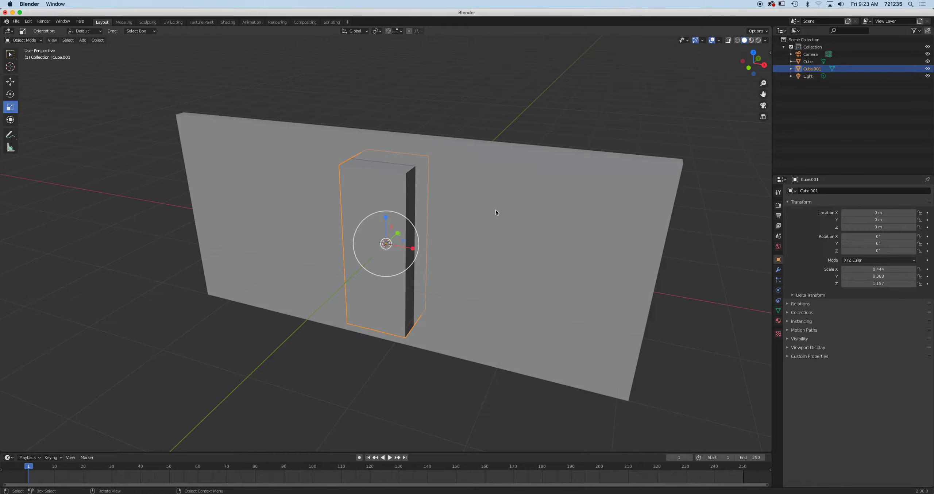
{"action": "middle_click_drag", "start_coordinate": [495, 212], "coordinate": [486, 203]}
Add a Difference Boolean to the wall using Cube.001 as the cutter and apply it
{"action": "left_click", "coordinate": [487, 193]}
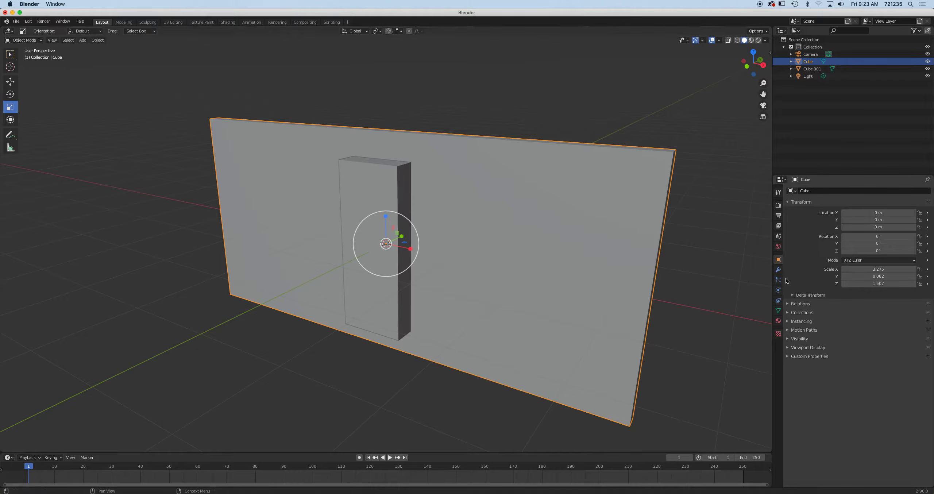
{"action": "left_click", "coordinate": [778, 269]}
{"action": "left_click", "coordinate": [818, 192]}
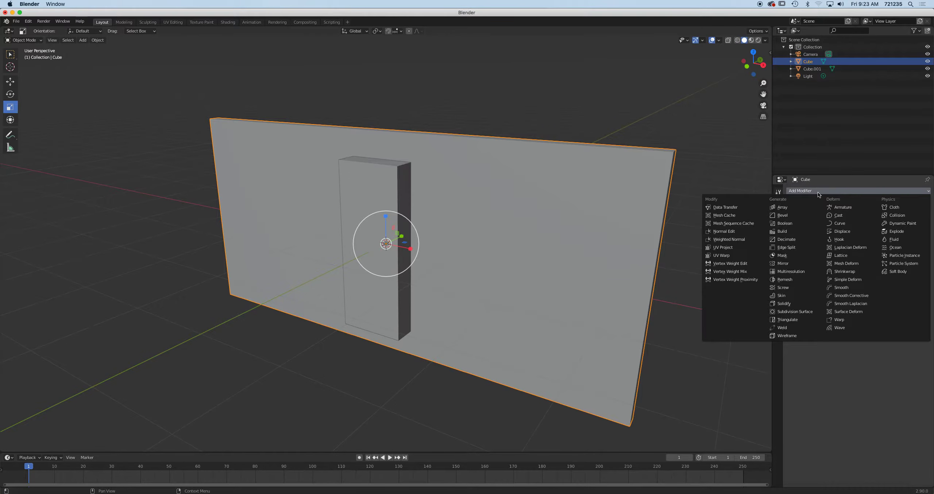
{"action": "left_click", "coordinate": [791, 223]}
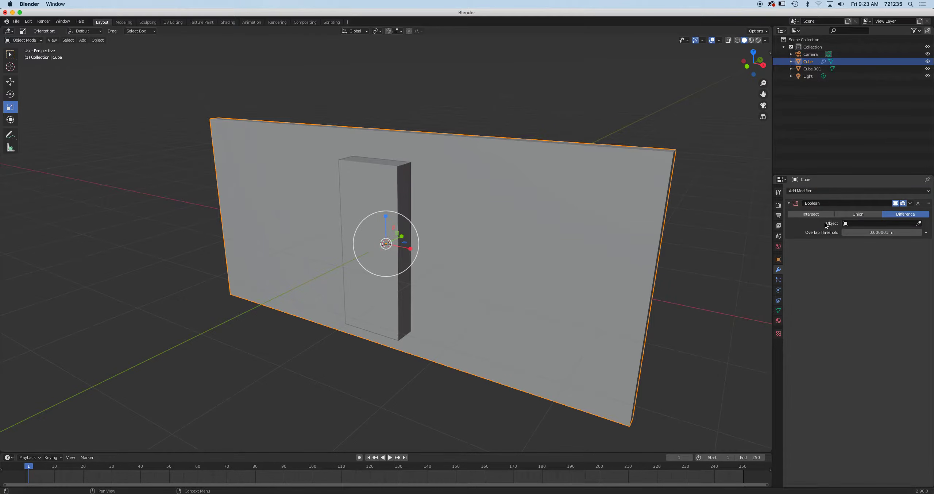
{"action": "left_click", "coordinate": [919, 223]}
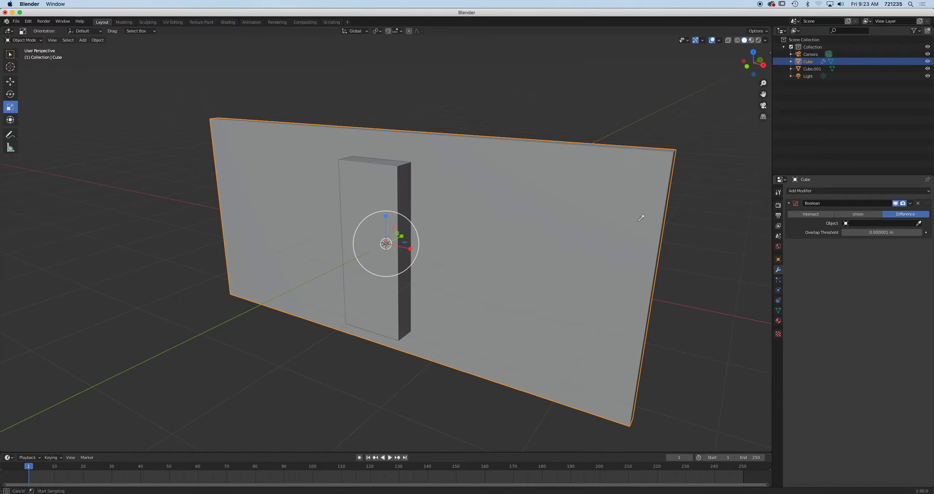
{"action": "left_click", "coordinate": [389, 179]}
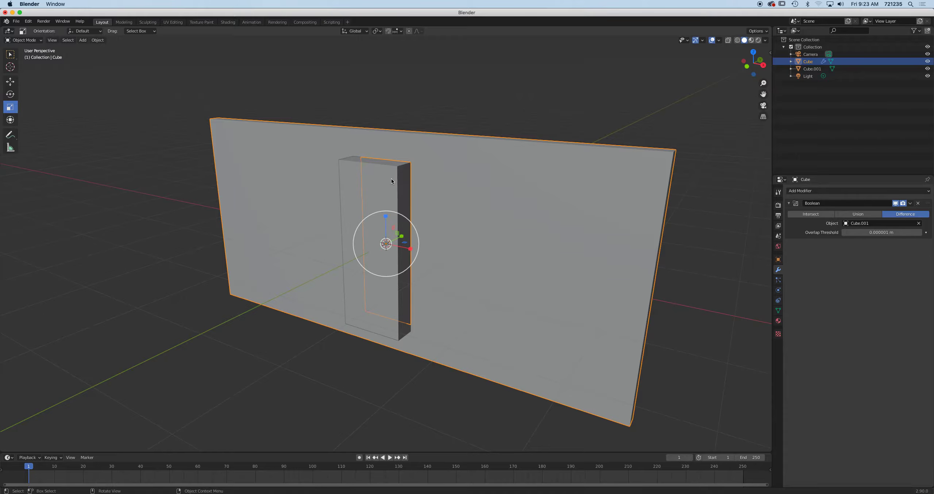
{"action": "left_click", "coordinate": [909, 203]}
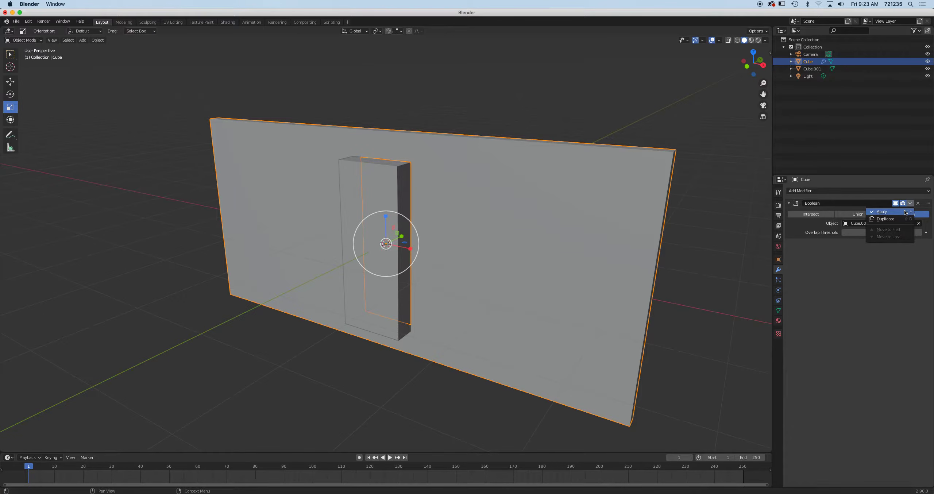
{"action": "left_click", "coordinate": [905, 212]}
{"action": "mouse_move", "coordinate": [500, 215]}
{"action": "middle_mouse_down"}
{"action": "mouse_move", "coordinate": [487, 207]}
{"action": "mouse_move", "coordinate": [483, 214]}
{"action": "middle_mouse_up"}
In front view, slide Cube.001 left to reveal the hole in the wall
{"action": "key", "text": "KP_1"}
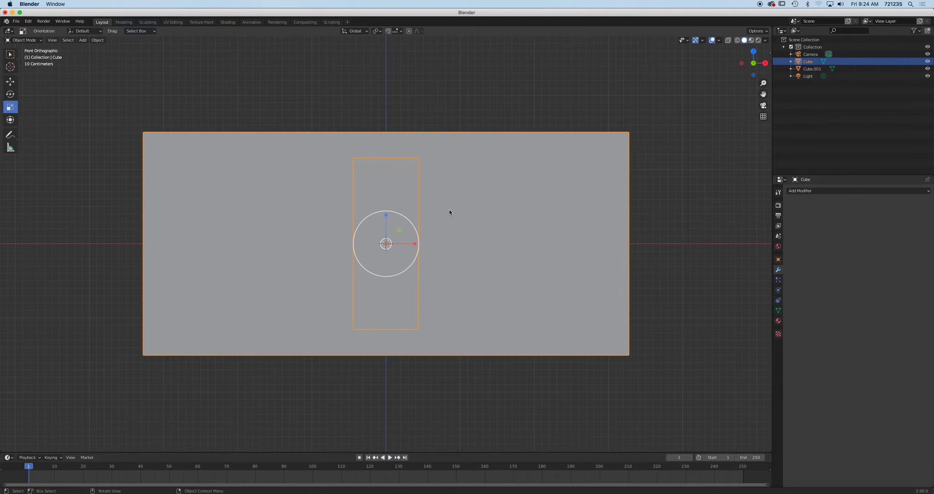
{"action": "left_click", "coordinate": [396, 185]}
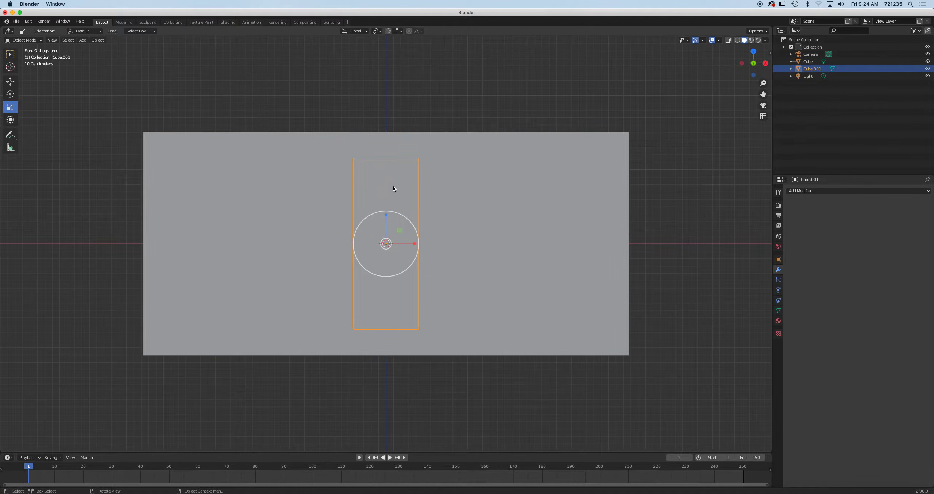
{"action": "left_click", "coordinate": [11, 82]}
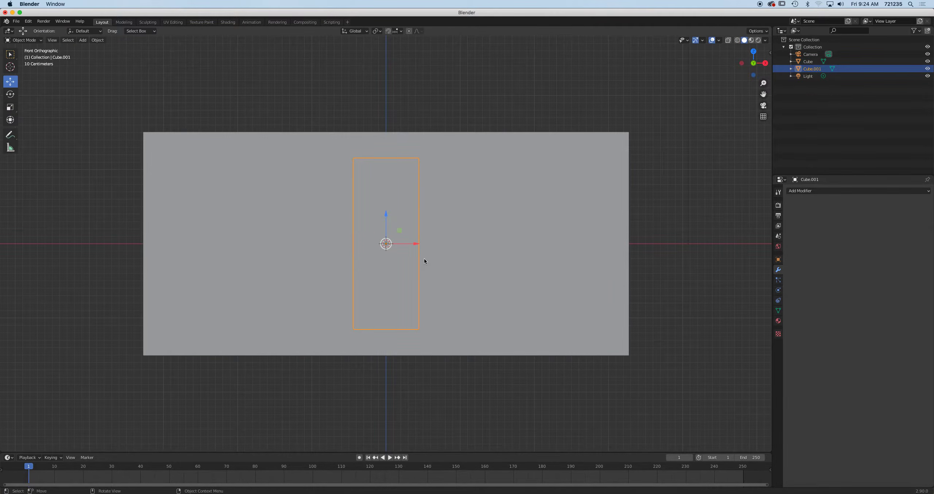
{"action": "left_click_drag", "start_coordinate": [416, 246], "coordinate": [341, 241]}
{"action": "middle_click_drag", "start_coordinate": [342, 240], "coordinate": [499, 255]}
{"action": "key", "text": "KP_1"}
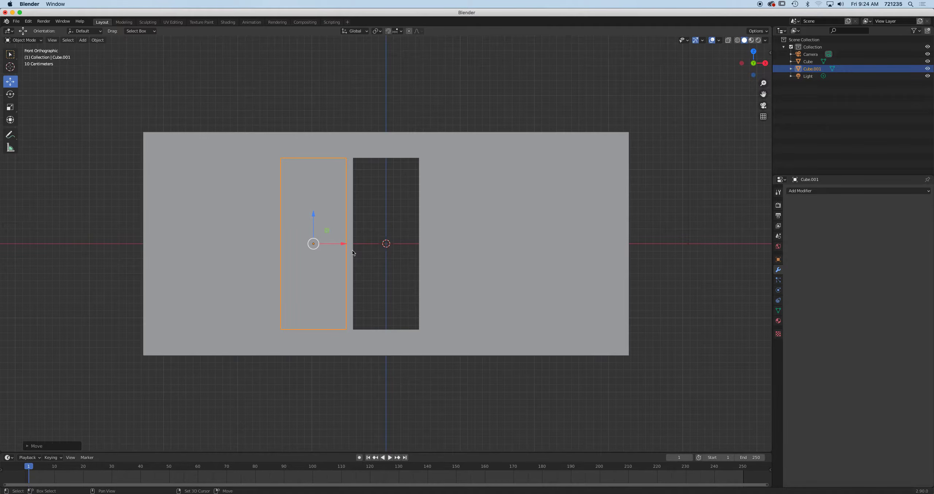
Duplicate Cube.001 as Cube.002, slide it right along X, and select both blocks
{"action": "key", "text": "shift+d"}
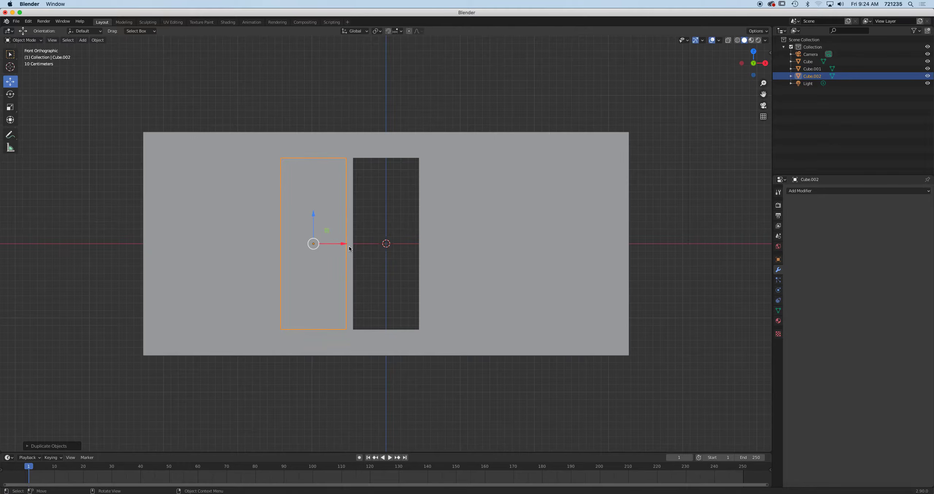
{"action": "left_click_drag", "start_coordinate": [347, 249], "coordinate": [490, 247]}
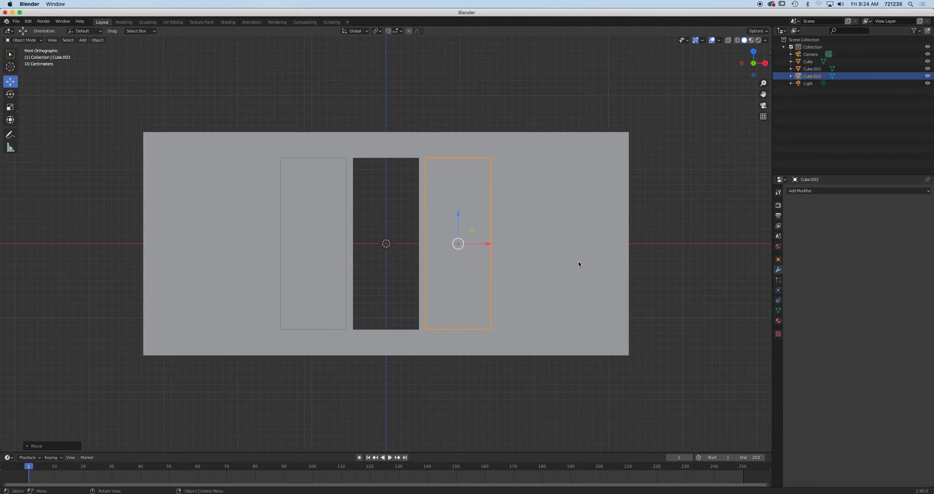
{"action": "middle_click_drag", "start_coordinate": [536, 266], "coordinate": [469, 279]}
{"action": "scroll", "coordinate": [500, 290], "scroll_direction": "up", "scroll_amount": 2}
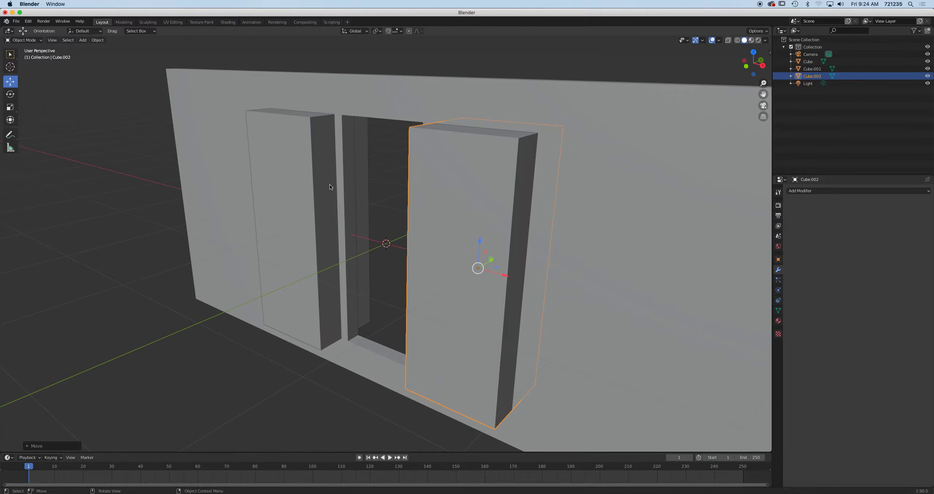
{"action": "left_click", "coordinate": [311, 184], "text": "shift"}
{"action": "middle_click_drag", "start_coordinate": [465, 192], "coordinate": [458, 208]}
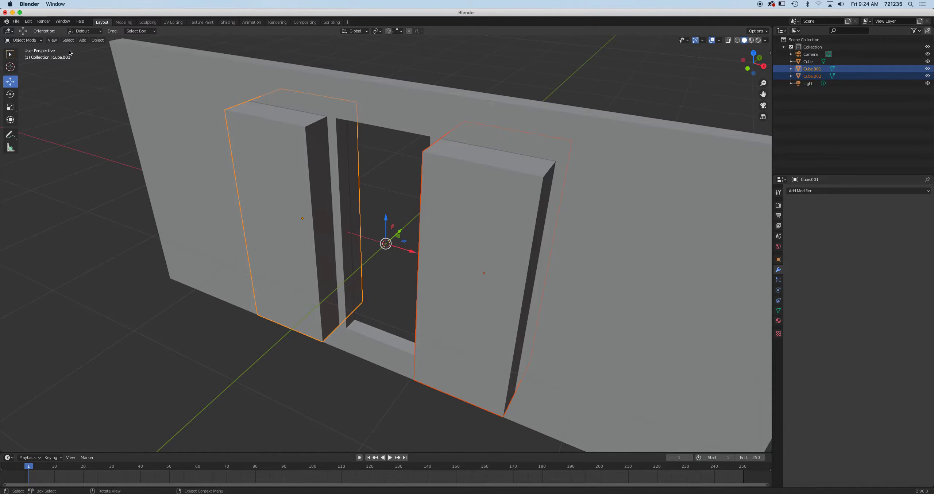
Join Cube.002 into Cube.001, undoing an accidental move of the blocks
{"action": "left_click", "coordinate": [97, 39]}
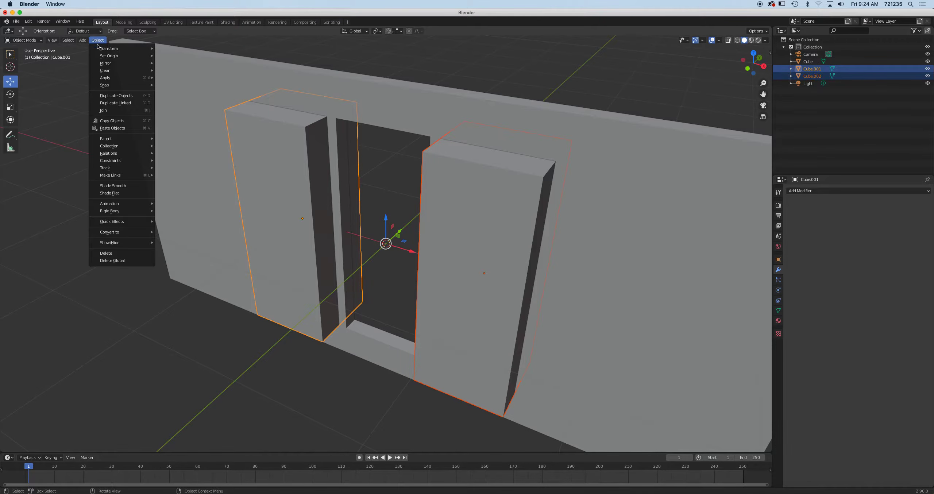
{"action": "left_click", "coordinate": [114, 110]}
{"action": "left_click", "coordinate": [490, 211]}
{"action": "left_click", "coordinate": [488, 223]}
{"action": "middle_click_drag", "start_coordinate": [490, 224], "coordinate": [455, 231]}
{"action": "left_click_drag", "start_coordinate": [348, 185], "coordinate": [179, 218]}
{"action": "key", "text": "super+z"}
Cut the wall with a Difference Boolean using the joined Cube.001 and apply it
{"action": "left_click", "coordinate": [618, 250]}
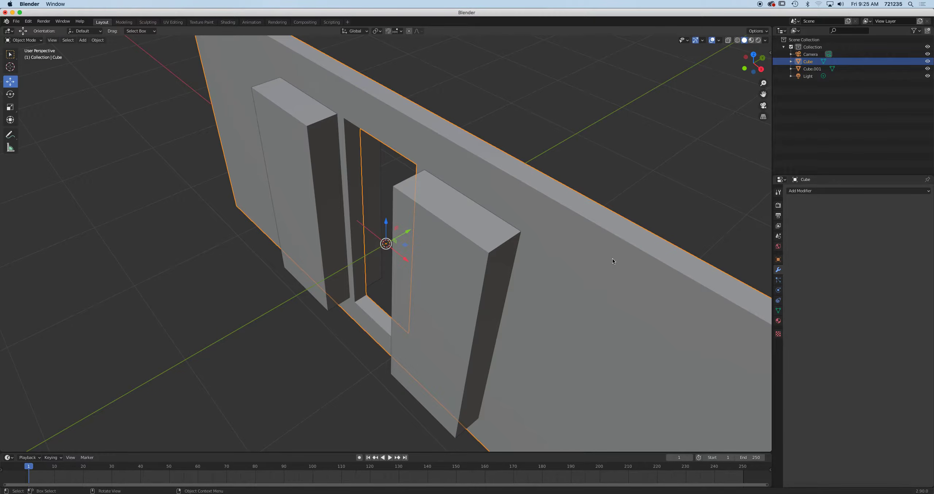
{"action": "left_click", "coordinate": [839, 191]}
{"action": "left_click", "coordinate": [797, 222]}
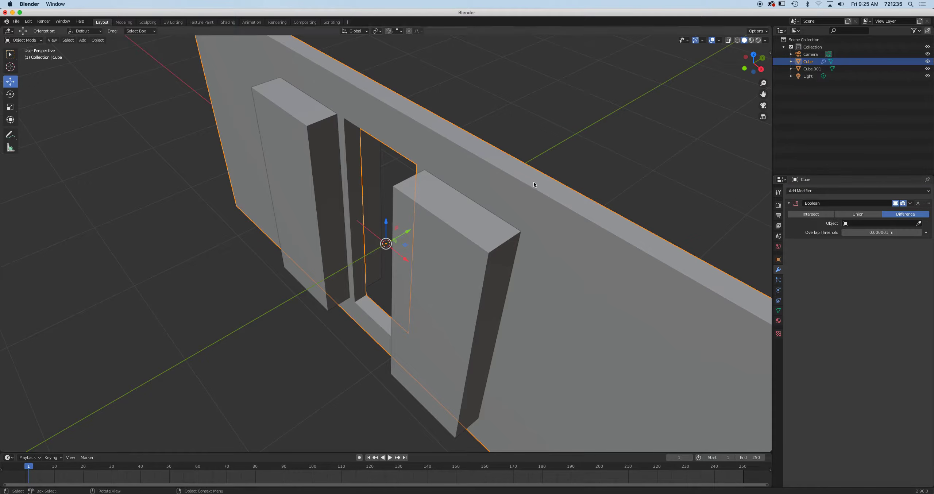
{"action": "left_click", "coordinate": [918, 223]}
{"action": "left_click", "coordinate": [311, 131]}
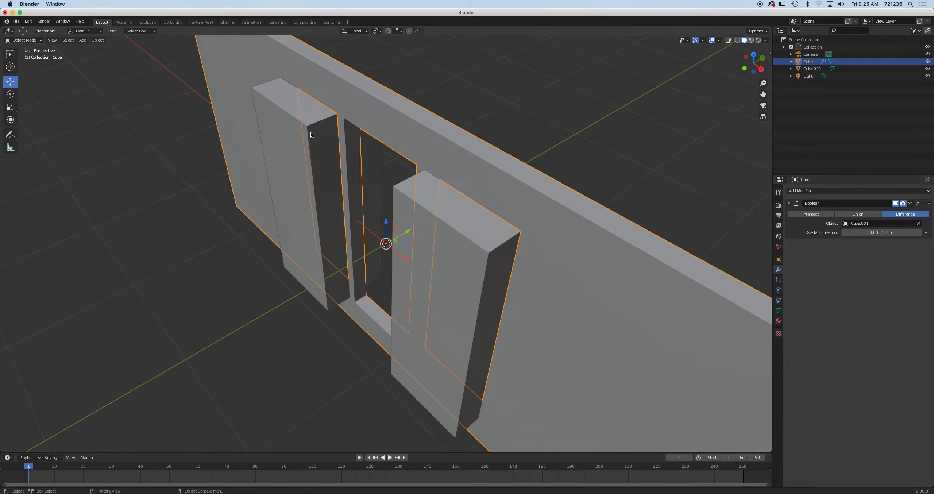
{"action": "left_click", "coordinate": [909, 203]}
{"action": "left_click", "coordinate": [882, 211]}
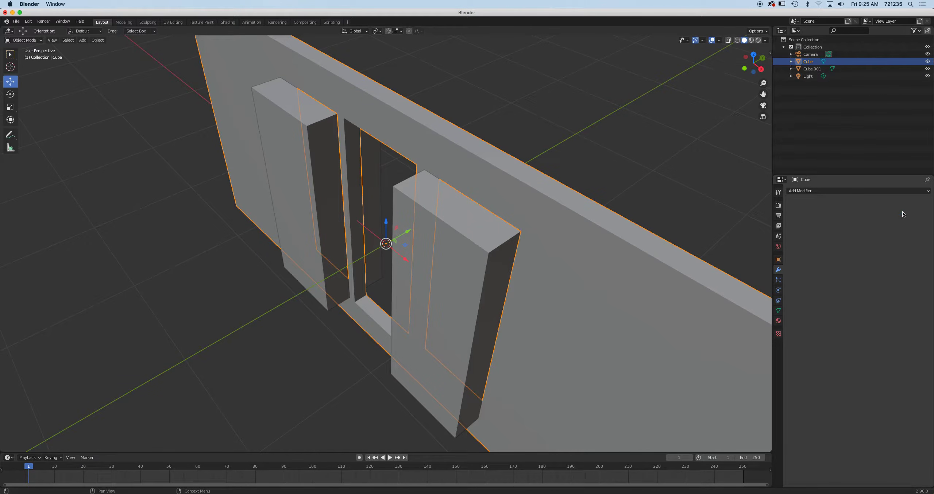
{"action": "middle_click_drag", "start_coordinate": [420, 233], "coordinate": [501, 223]}
Move the joined door blocks far from the wall and orbit to inspect the three openings
{"action": "left_click", "coordinate": [499, 223]}
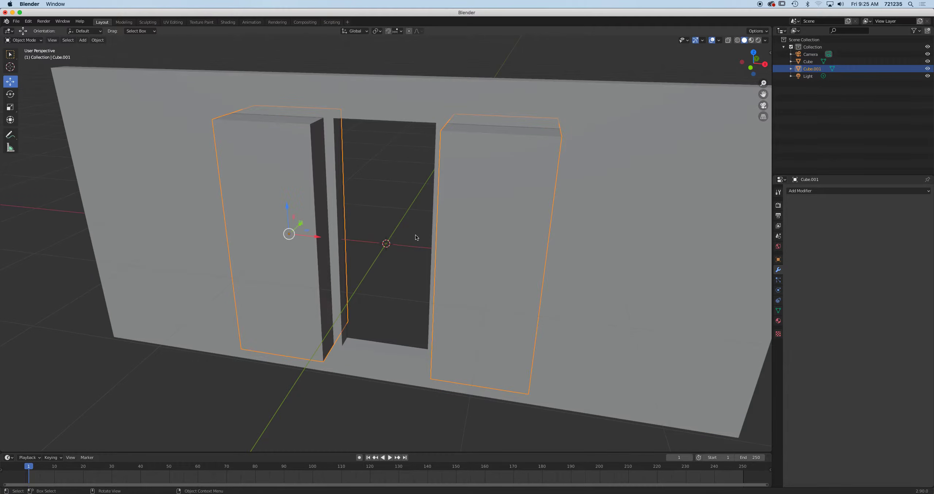
{"action": "left_click_drag", "start_coordinate": [317, 237], "coordinate": [622, 200]}
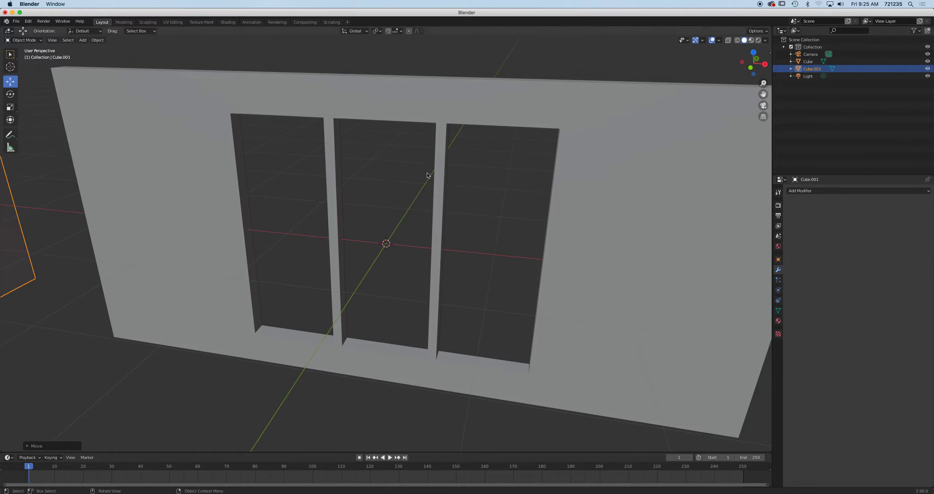
{"action": "scroll", "coordinate": [421, 237], "scroll_direction": "down", "scroll_amount": 5}
{"action": "middle_click_drag", "start_coordinate": [422, 238], "coordinate": [443, 210]}
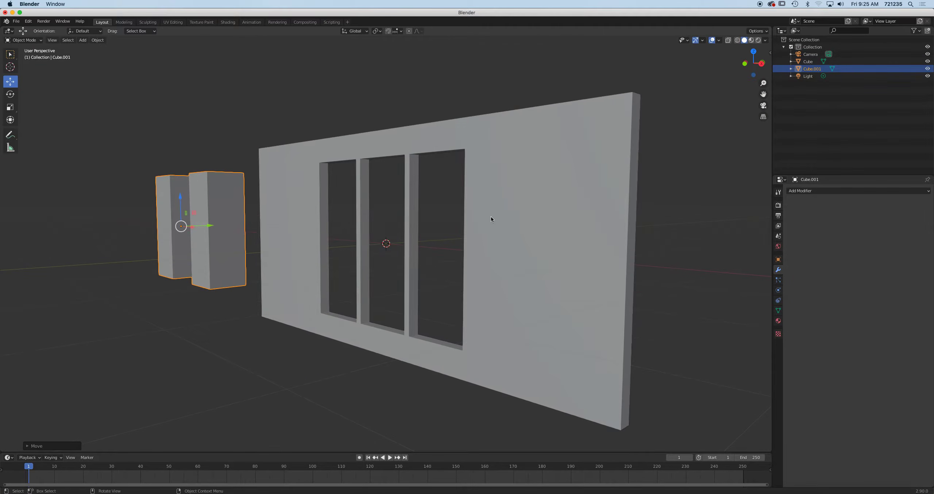
{"action": "left_click", "coordinate": [403, 234]}
{"action": "mouse_move", "coordinate": [404, 232]}
{"action": "middle_mouse_down"}
{"action": "mouse_move", "coordinate": [481, 241]}
{"action": "mouse_move", "coordinate": [393, 235]}
{"action": "mouse_move", "coordinate": [432, 248]}
{"action": "mouse_move", "coordinate": [419, 234]}
{"action": "middle_mouse_up"}
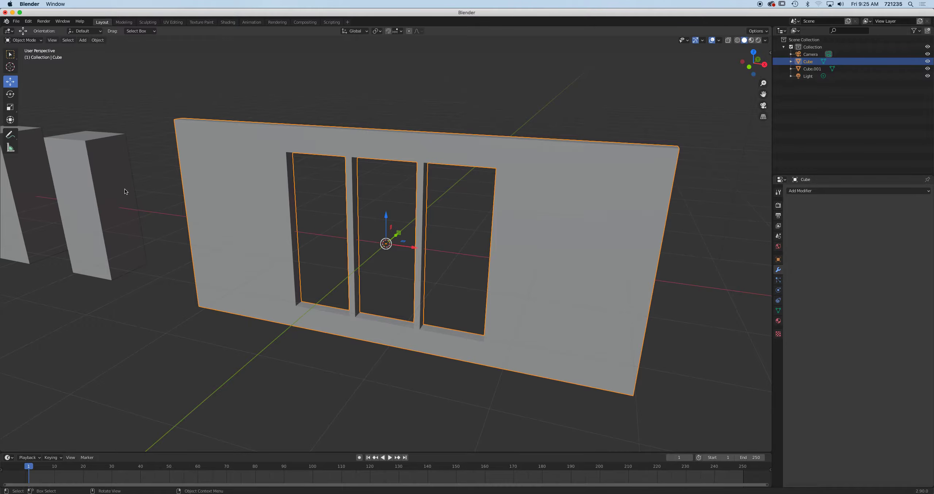
{"action": "mouse_move", "coordinate": [341, 202]}
{"action": "middle_mouse_down"}
{"action": "mouse_move", "coordinate": [334, 196]}
{"action": "mouse_move", "coordinate": [432, 215]}
{"action": "mouse_move", "coordinate": [317, 199]}
{"action": "mouse_move", "coordinate": [417, 216]}
{"action": "mouse_move", "coordinate": [350, 206]}
{"action": "middle_mouse_up"}
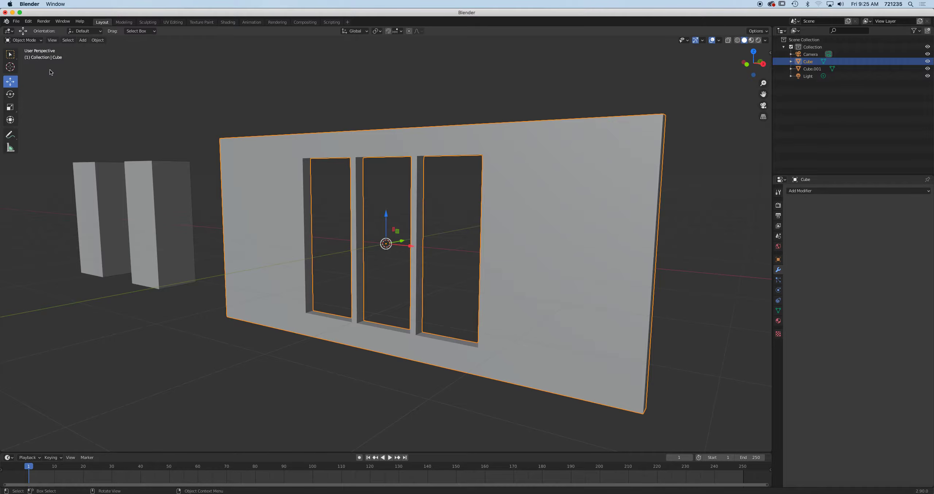
{"action": "left_click", "coordinate": [17, 22]}
Start a new General file without saving the wall scene, then zoom in on the default cube
{"action": "mouse_move", "coordinate": [26, 30]}
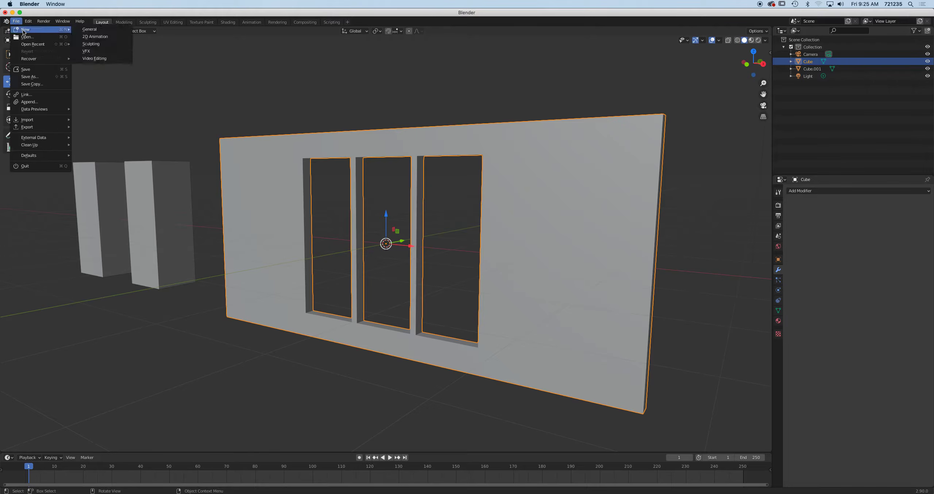
{"action": "left_click", "coordinate": [105, 29]}
{"action": "left_click", "coordinate": [435, 268]}
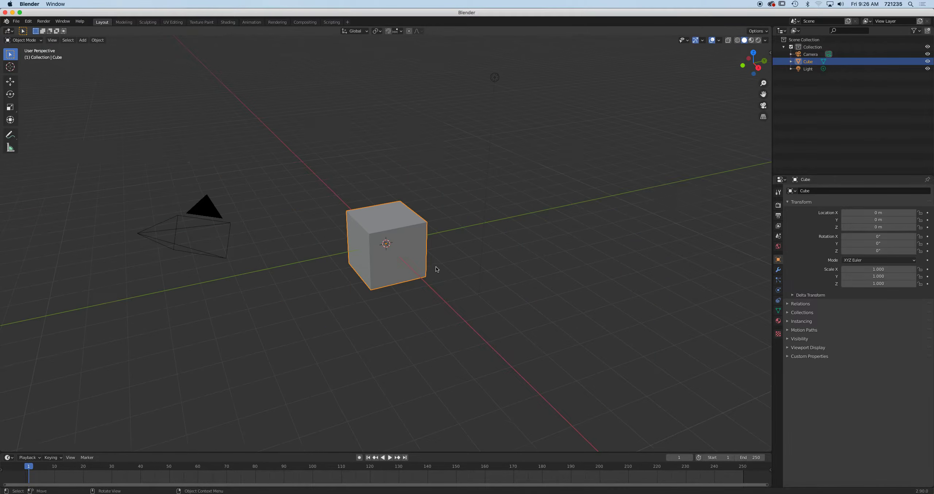
{"action": "scroll", "coordinate": [347, 228], "scroll_direction": "up", "scroll_amount": 5}
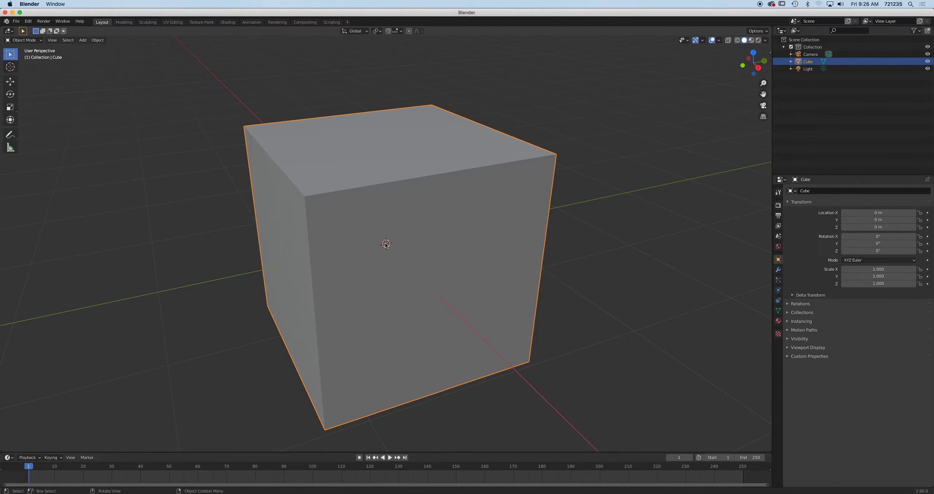
{"action": "middle_click_drag", "start_coordinate": [455, 229], "coordinate": [450, 233]}
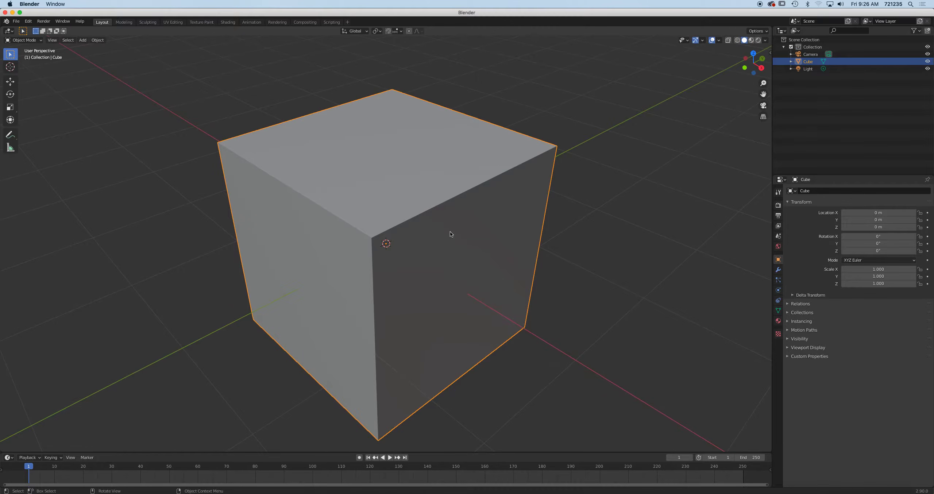
In top view with X-ray on, enter Edit Mode and box-select the cube's two right-hand vertices
{"action": "key", "text": "KP_7"}
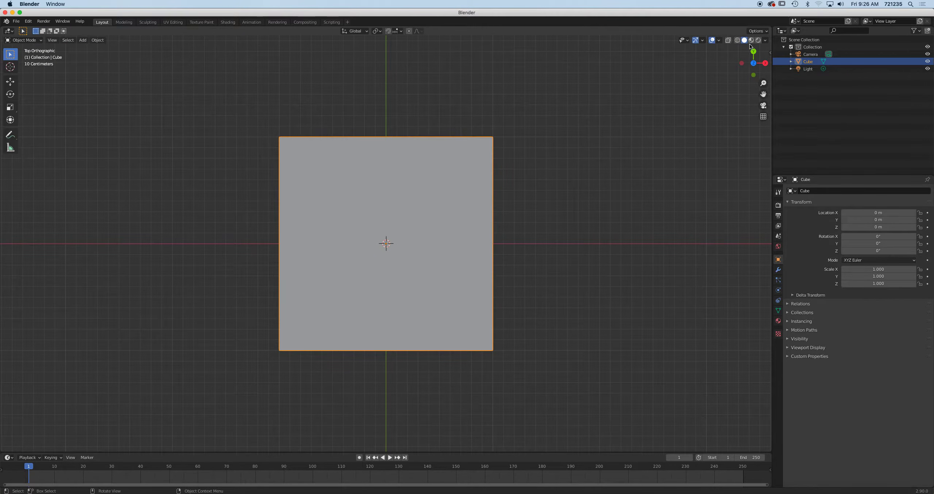
{"action": "left_click", "coordinate": [727, 41]}
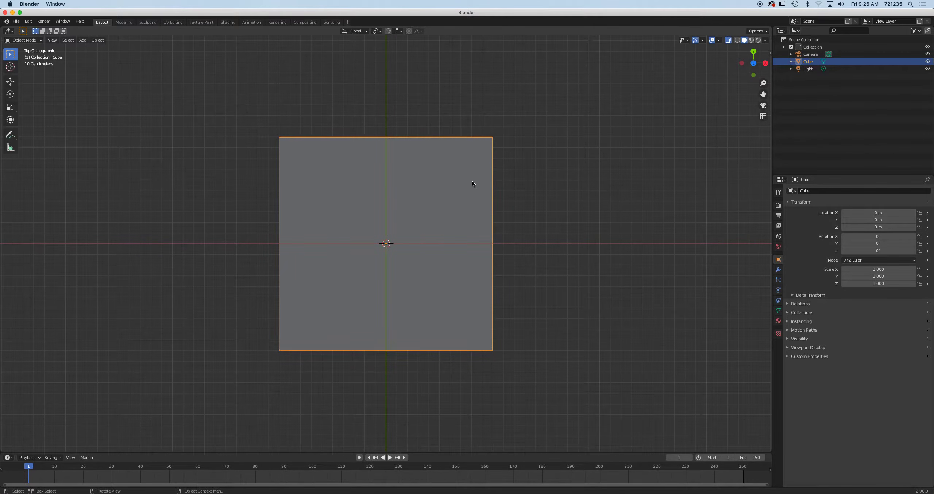
{"action": "key", "text": "Tab"}
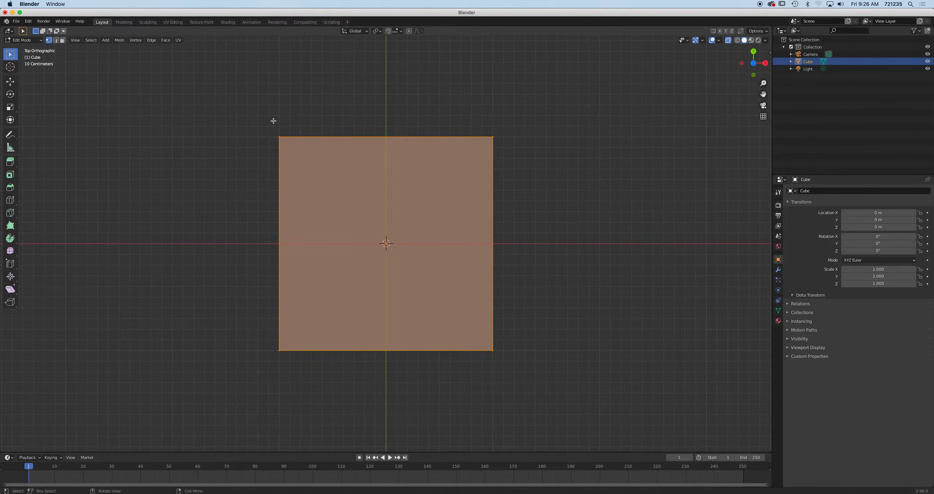
{"action": "left_click_drag", "start_coordinate": [437, 103], "coordinate": [609, 392]}
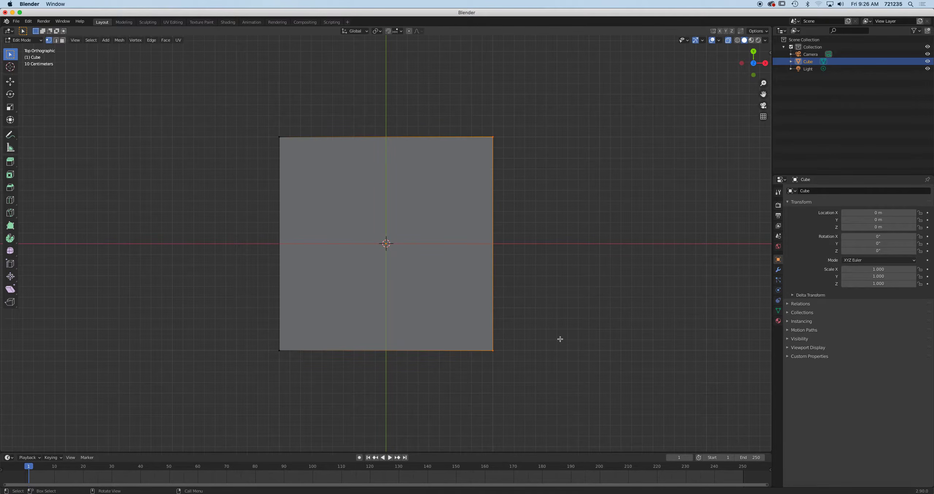
{"action": "middle_click_drag", "start_coordinate": [601, 349], "coordinate": [578, 314]}
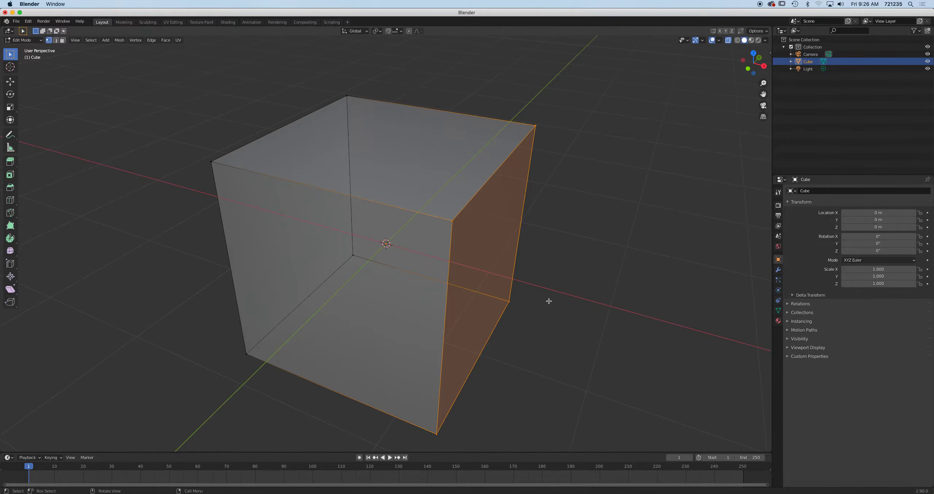
{"action": "key", "text": "KP_7"}
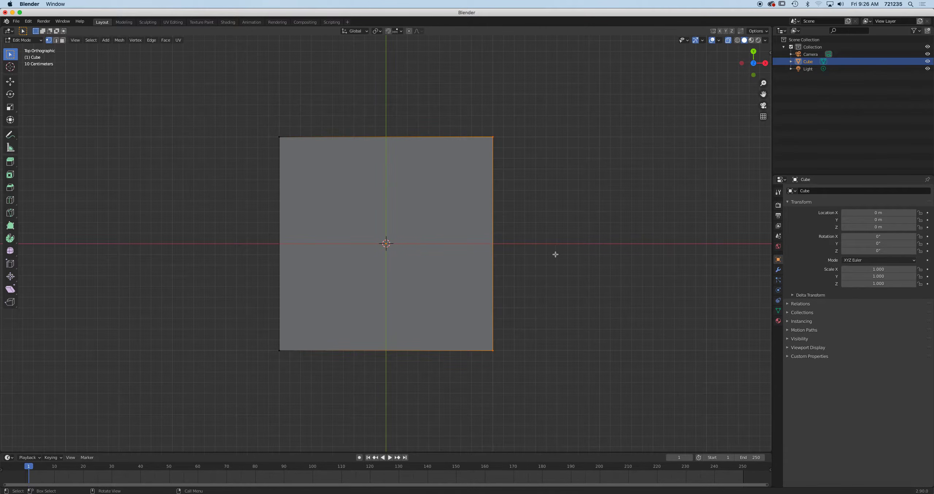
{"action": "left_click_drag", "start_coordinate": [457, 104], "coordinate": [545, 206]}
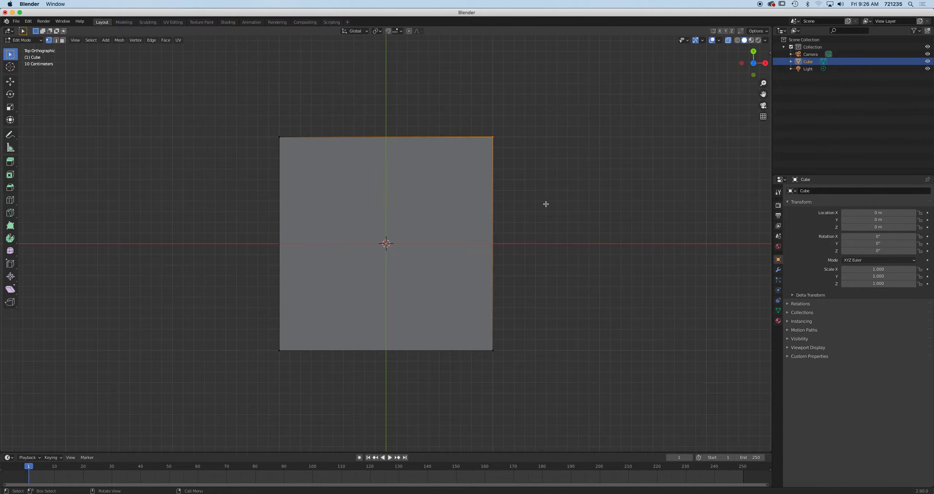
{"action": "left_click_drag", "start_coordinate": [464, 105], "coordinate": [564, 420], "text": "shift"}
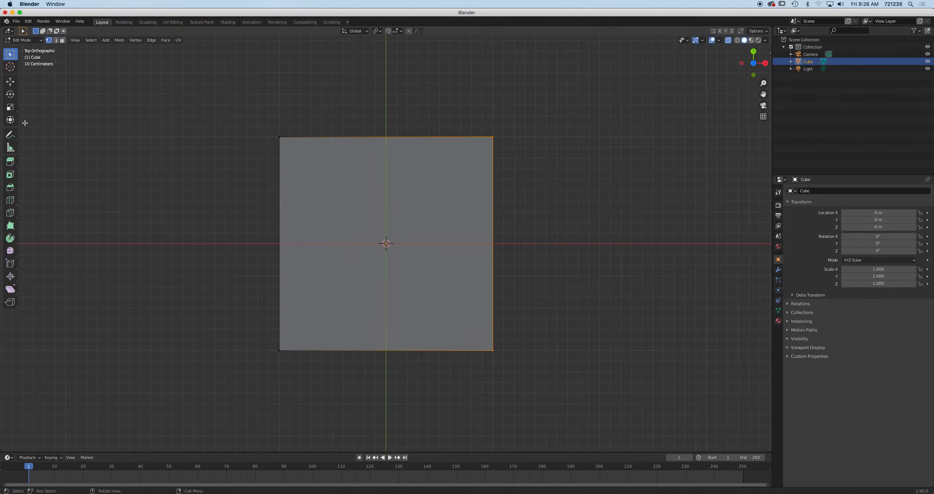
{"action": "left_click", "coordinate": [10, 107]}
Scale the cube's right edge down to a single point, then shift that wedge tip right and slightly down
{"action": "left_click_drag", "start_coordinate": [492, 214], "coordinate": [493, 243]}
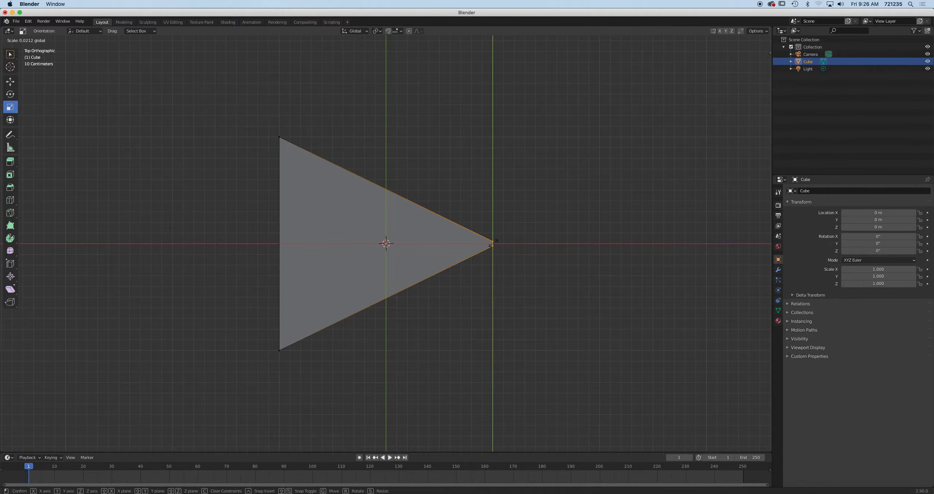
{"action": "left_click_drag", "start_coordinate": [493, 243], "coordinate": [493, 243]}
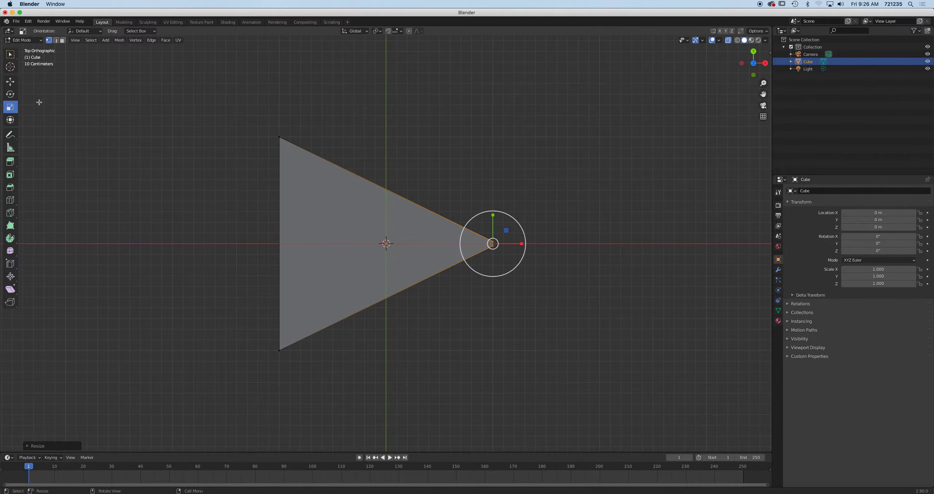
{"action": "left_click", "coordinate": [12, 84]}
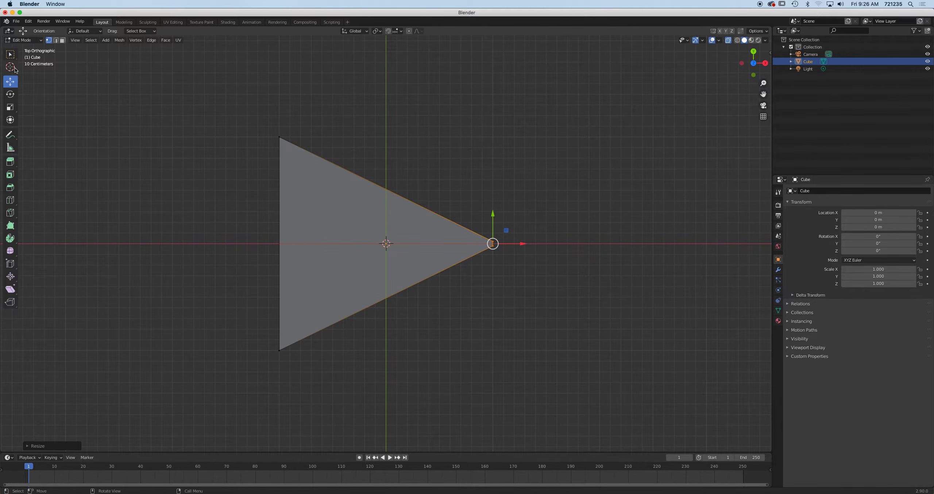
{"action": "left_click_drag", "start_coordinate": [539, 244], "coordinate": [547, 244]}
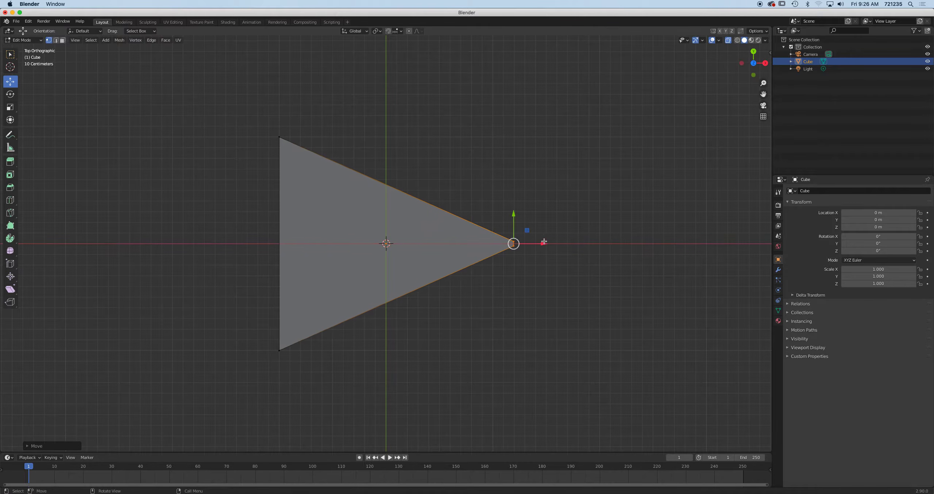
{"action": "left_click_drag", "start_coordinate": [514, 215], "coordinate": [514, 232]}
Lower the wedge's top face and its front-left top vertex, then select the vertical front edge
{"action": "middle_click_drag", "start_coordinate": [475, 342], "coordinate": [512, 254]}
{"action": "left_click_drag", "start_coordinate": [189, 85], "coordinate": [581, 170]}
{"action": "left_click_drag", "start_coordinate": [378, 106], "coordinate": [377, 129]}
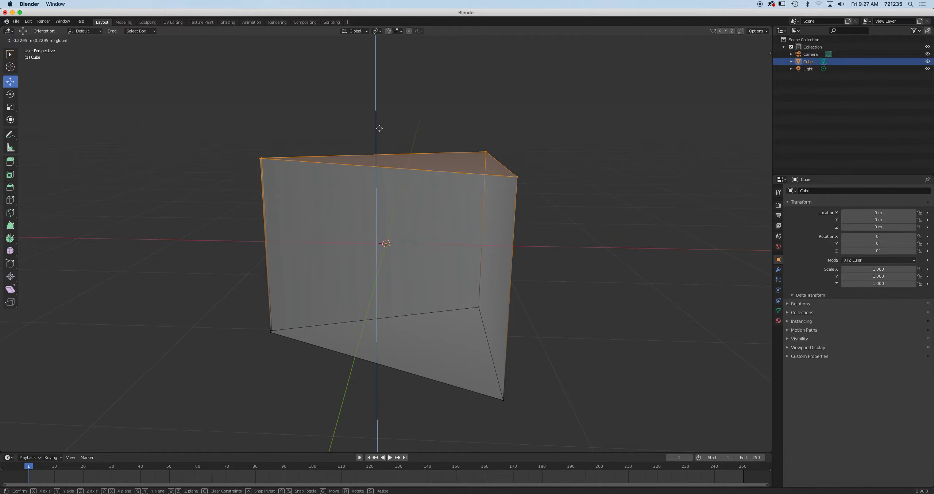
{"action": "left_click", "coordinate": [261, 158]}
{"action": "left_click_drag", "start_coordinate": [259, 127], "coordinate": [262, 149]}
{"action": "left_click", "coordinate": [56, 39]}
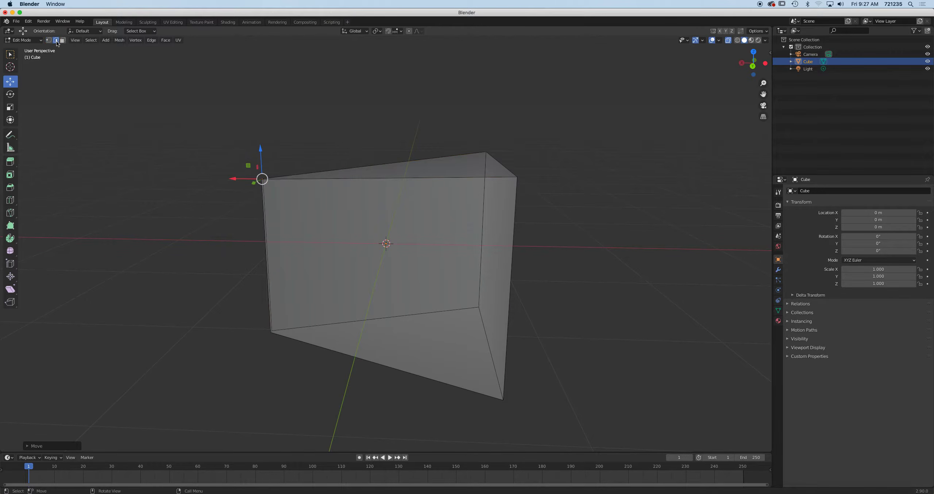
{"action": "middle_click_drag", "start_coordinate": [377, 199], "coordinate": [404, 229]}
{"action": "left_click", "coordinate": [405, 228]}
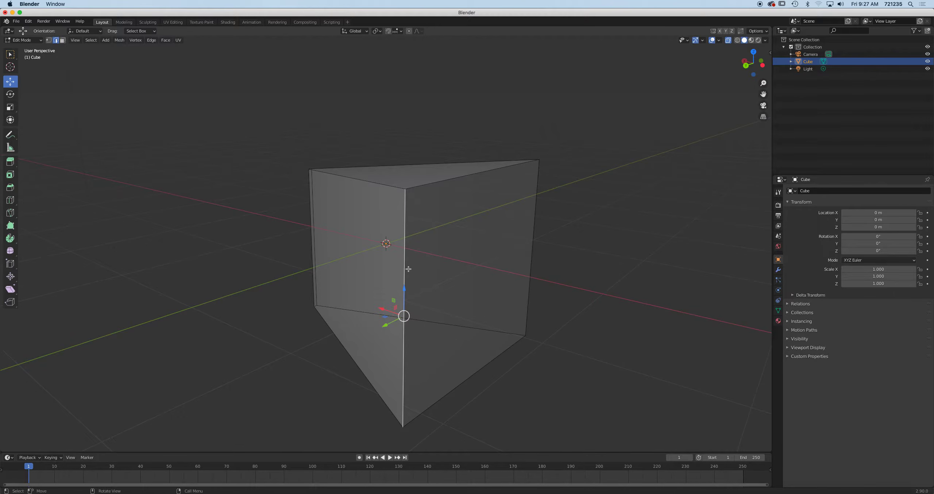
Bevel the selected vertical front edge into a single-segment chamfer about 0.0911 m wide
{"action": "right_click", "coordinate": [406, 218]}
{"action": "left_click", "coordinate": [11, 188]}
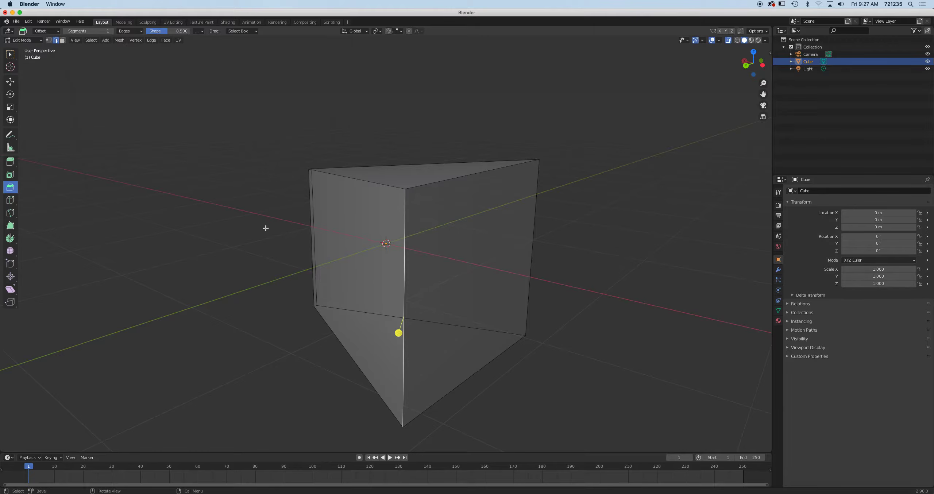
{"action": "middle_click_drag", "start_coordinate": [265, 228], "coordinate": [229, 231]}
{"action": "left_click_drag", "start_coordinate": [247, 329], "coordinate": [232, 329]}
{"action": "middle_click_drag", "start_coordinate": [255, 321], "coordinate": [429, 213]}
{"action": "middle_click_drag", "start_coordinate": [420, 326], "coordinate": [133, 387]}
{"action": "left_click", "coordinate": [29, 446]}
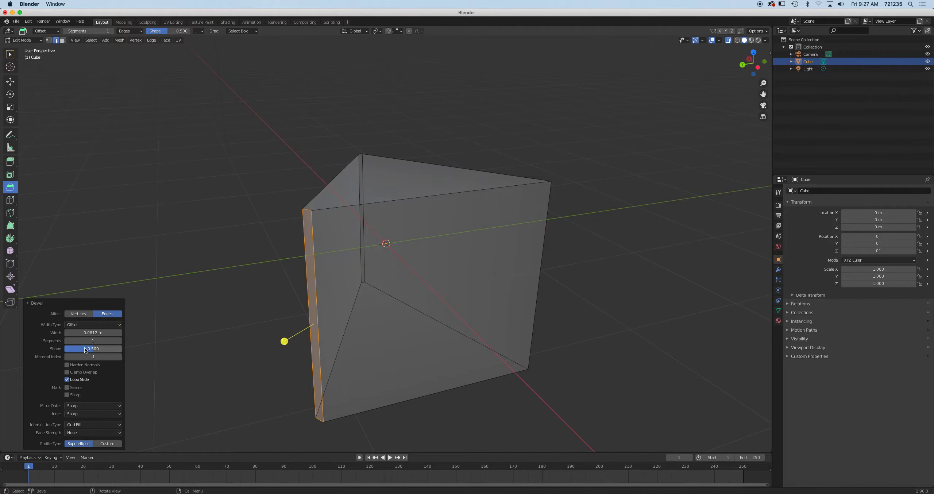
{"action": "left_click_drag", "start_coordinate": [88, 341], "coordinate": [70, 340]}
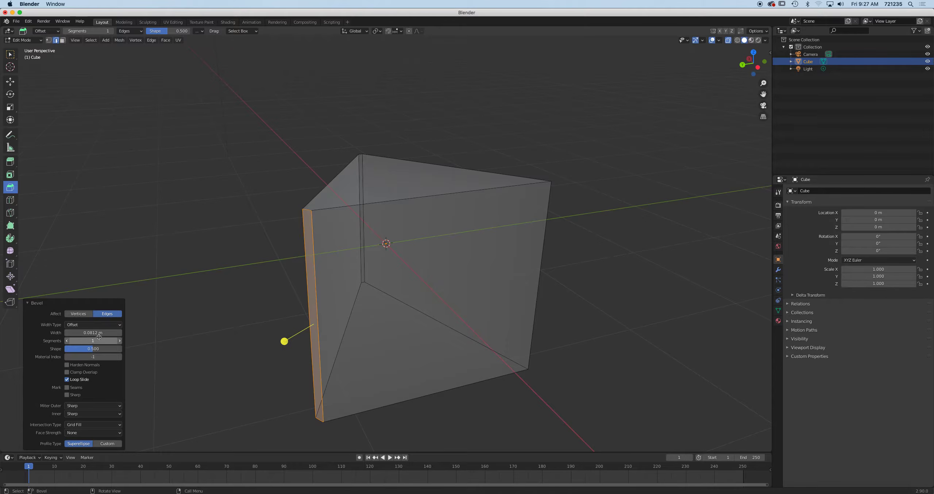
Select the wedge's right vertical edge and bevel it the same way
{"action": "left_click", "coordinate": [545, 243]}
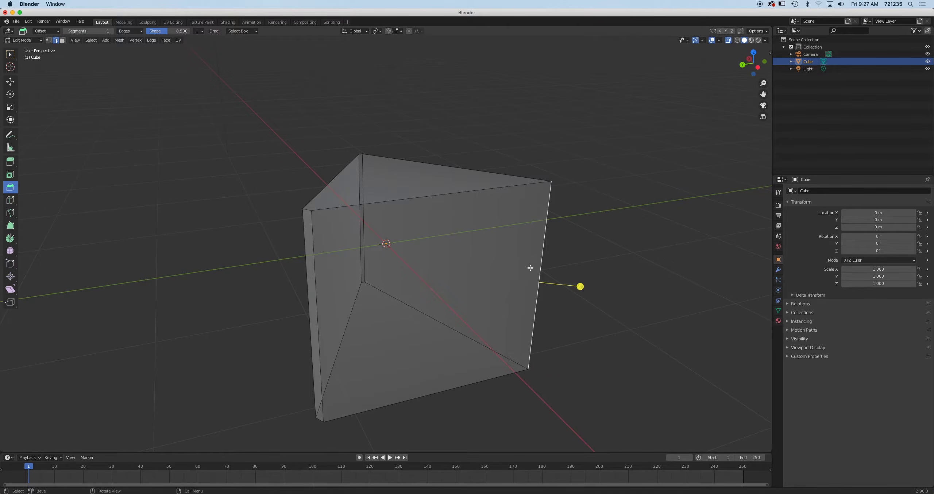
{"action": "left_click_drag", "start_coordinate": [580, 286], "coordinate": [594, 286]}
{"action": "middle_click_drag", "start_coordinate": [588, 251], "coordinate": [473, 263]}
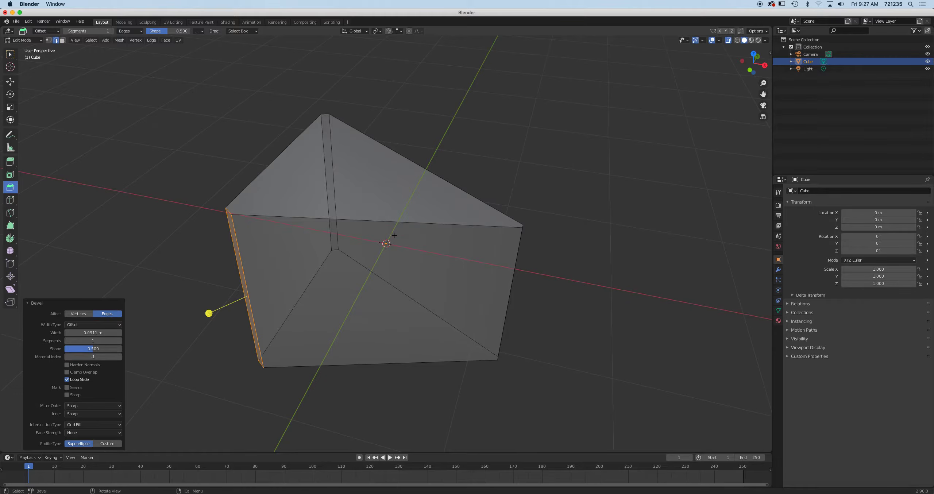
{"action": "left_click", "coordinate": [377, 221]}
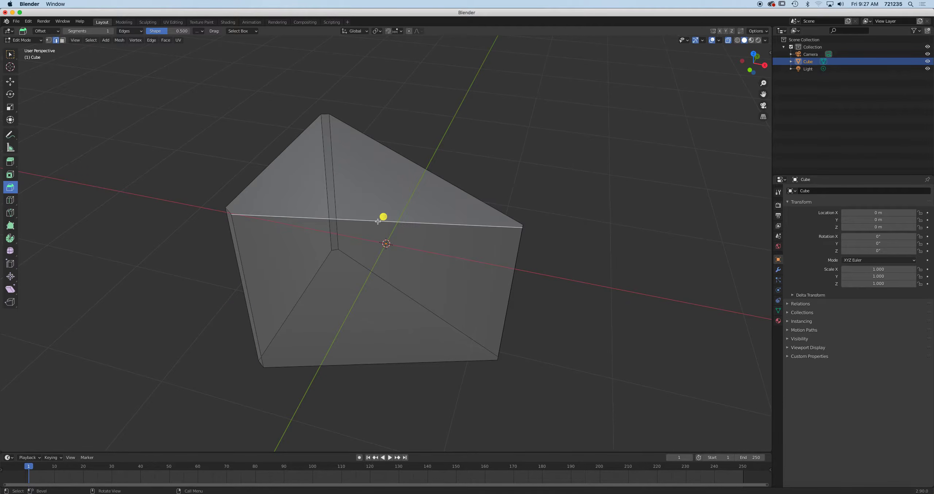
Bevel the wedge's top and bottom triangle edge loops with narrow single-segment chamfers of about 0.0191 m
{"action": "left_click", "coordinate": [369, 220], "text": "alt"}
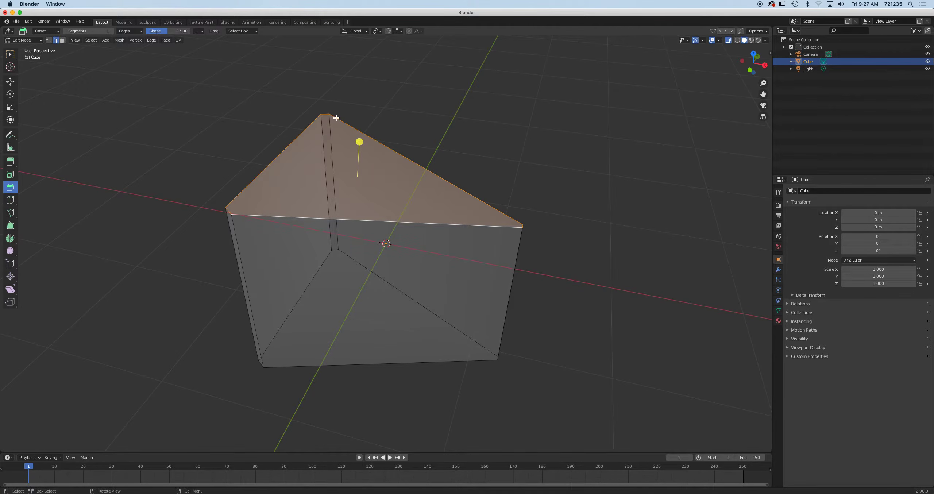
{"action": "left_click_drag", "start_coordinate": [359, 142], "coordinate": [358, 143]}
{"action": "middle_click_drag", "start_coordinate": [395, 232], "coordinate": [306, 283]}
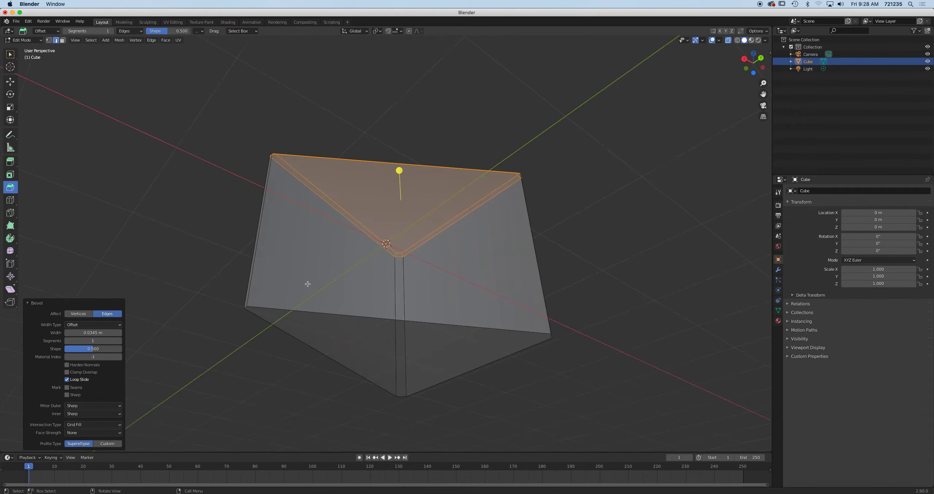
{"action": "left_click", "coordinate": [326, 311]}
{"action": "left_click", "coordinate": [327, 312], "text": "alt"}
{"action": "left_click_drag", "start_coordinate": [404, 389], "coordinate": [403, 387]}
{"action": "middle_click_drag", "start_coordinate": [403, 387], "coordinate": [499, 309]}
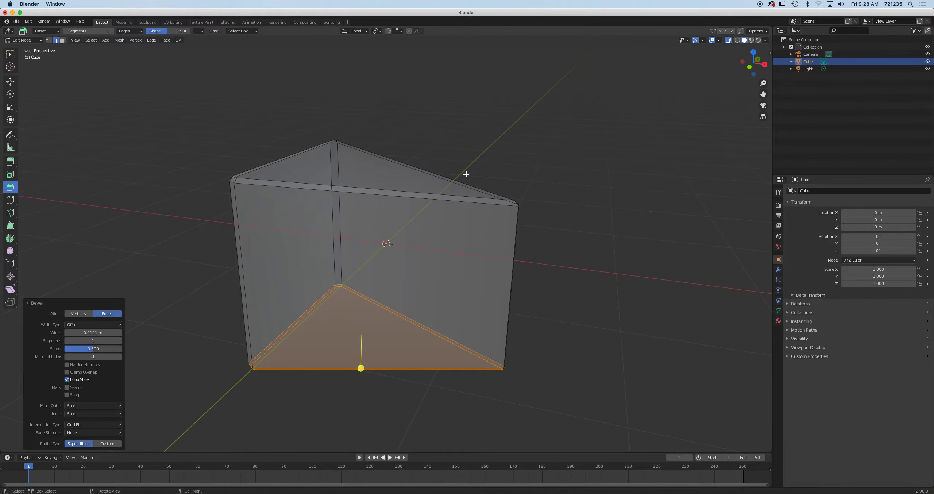
Switch to Select Box, turn X-ray off, deselect the edges and return to Object Mode
{"action": "left_click", "coordinate": [10, 55]}
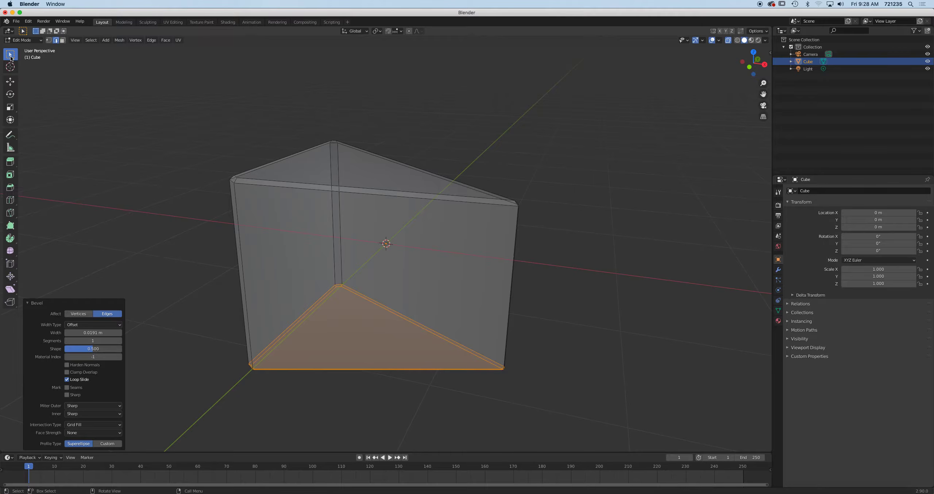
{"action": "left_click", "coordinate": [728, 42]}
{"action": "middle_click_drag", "start_coordinate": [539, 139], "coordinate": [492, 152]}
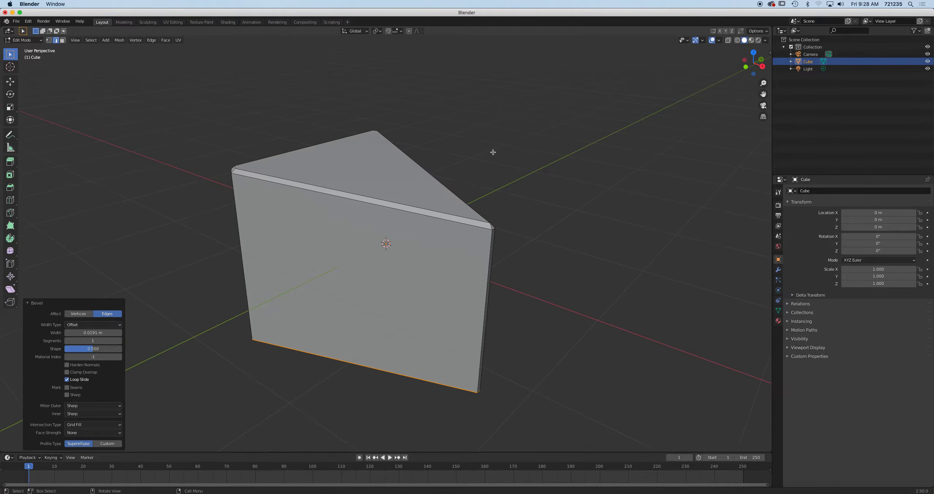
{"action": "left_click", "coordinate": [240, 115]}
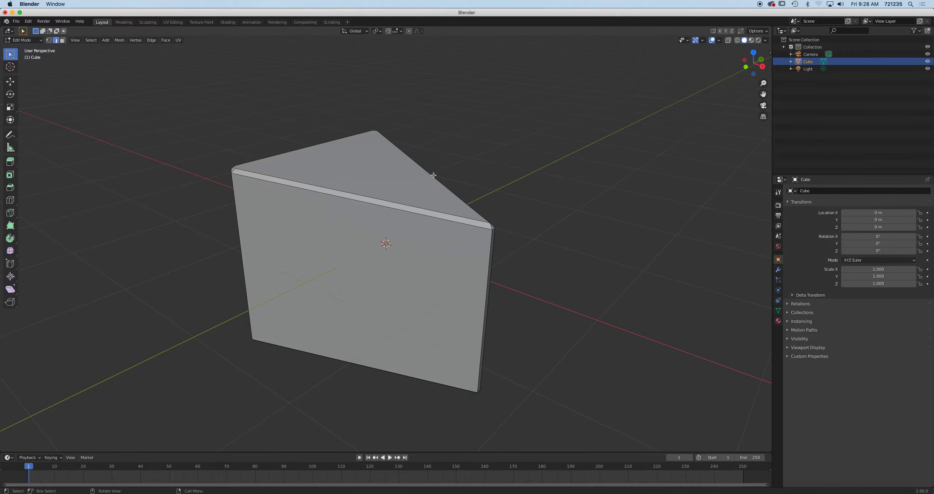
{"action": "key", "text": "Tab"}
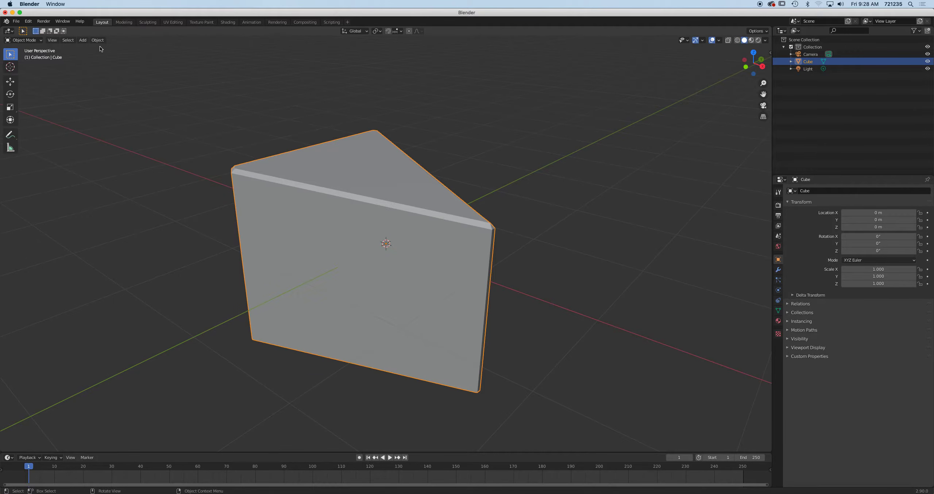
Add a 1 m UV Sphere at the origin, set to 64 segments and 32 rings
{"action": "left_click", "coordinate": [82, 40]}
{"action": "mouse_move", "coordinate": [93, 56]}
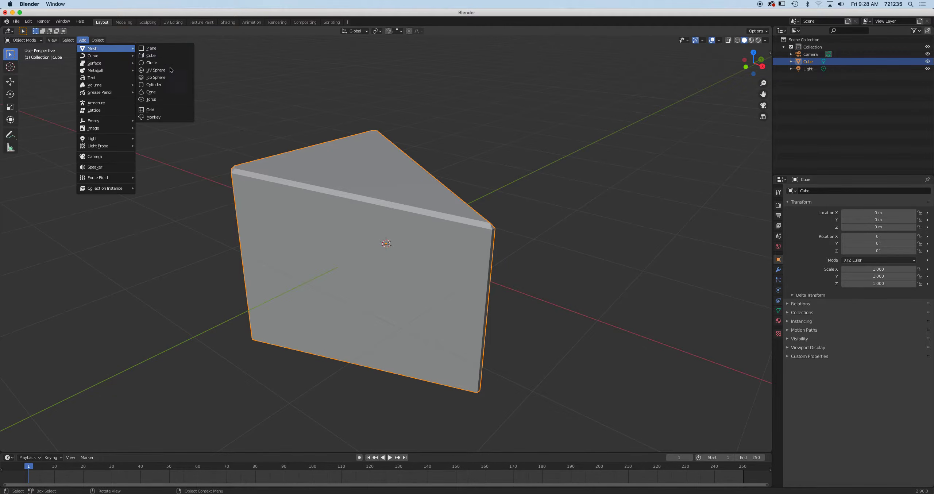
{"action": "left_click", "coordinate": [163, 70]}
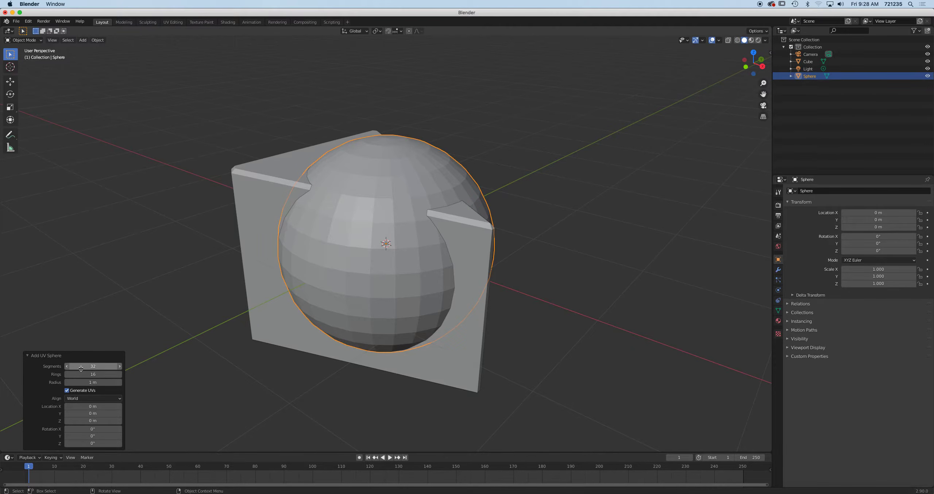
{"action": "left_click", "coordinate": [103, 366]}
{"action": "type", "text": "64"}
{"action": "key", "text": "Return"}
{"action": "left_click", "coordinate": [102, 374]}
{"action": "type", "text": "32"}
{"action": "key", "text": "Return"}
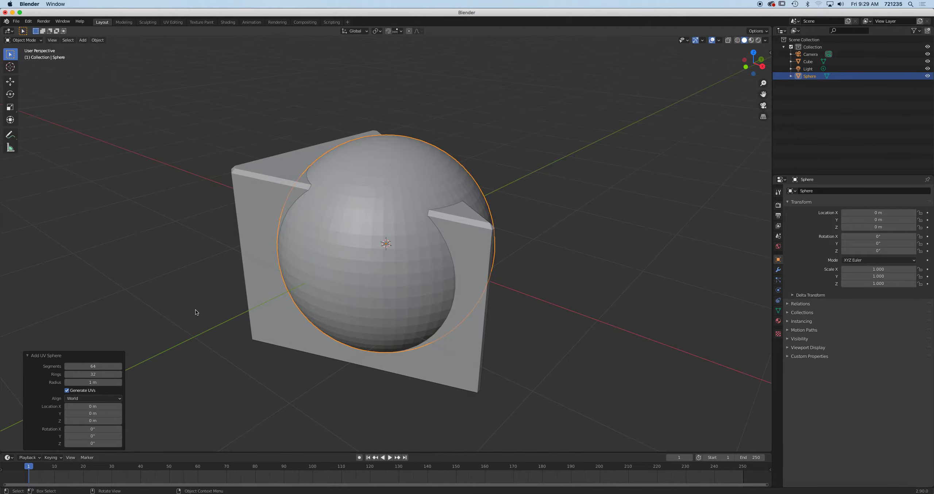
Apply Shade Smooth to the UV Sphere
{"action": "right_click", "coordinate": [402, 175]}
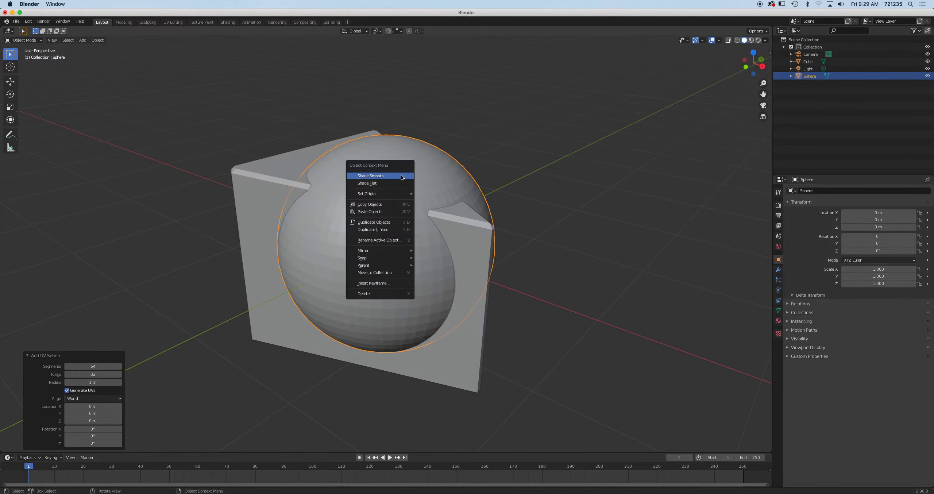
{"action": "left_click", "coordinate": [400, 178]}
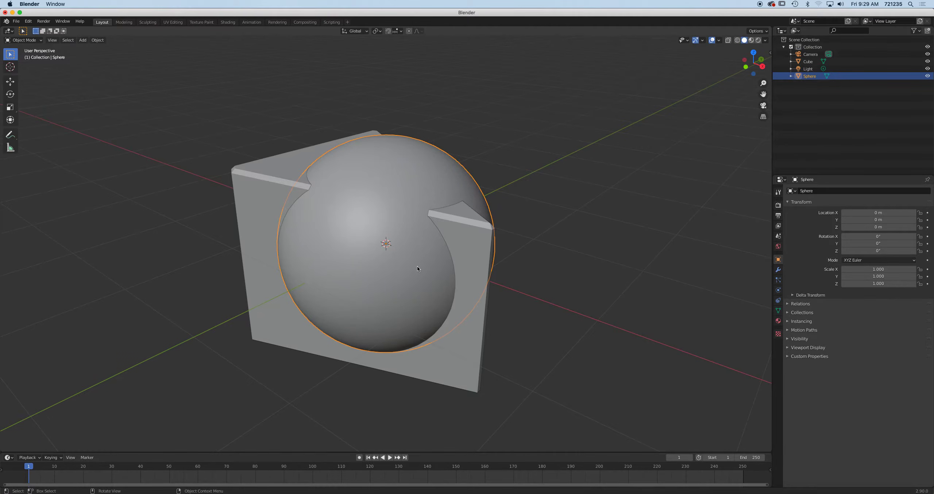
{"action": "middle_click_drag", "start_coordinate": [423, 274], "coordinate": [406, 308]}
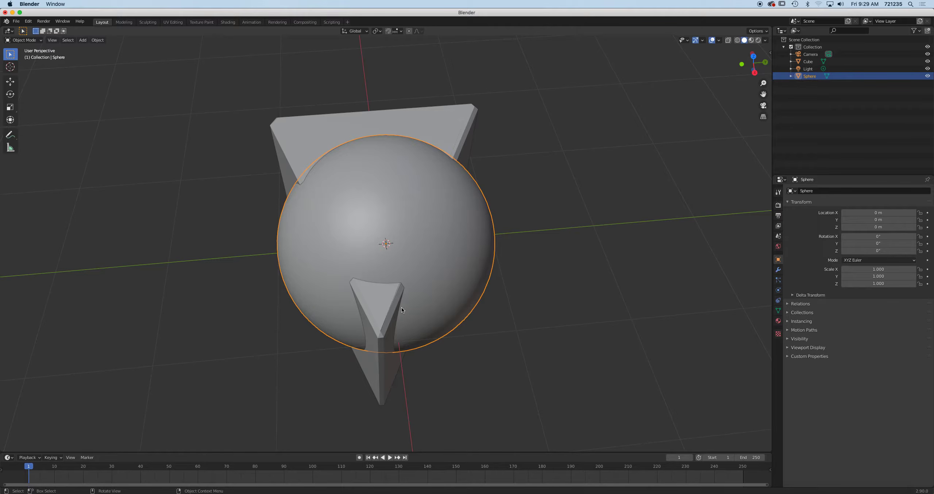
From top view, move the sphere up-right off the wedge to X 1.105 m, Y 1.8701 m
{"action": "key", "text": "KP_7"}
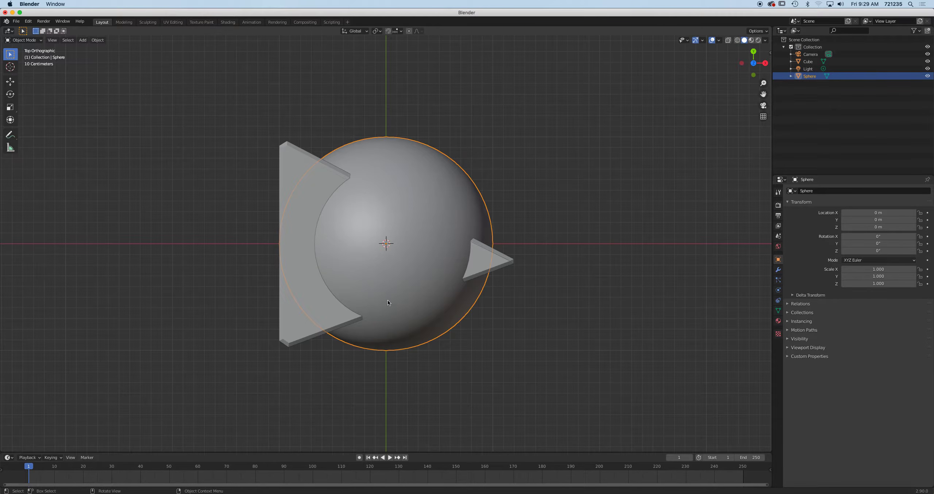
{"action": "scroll", "coordinate": [387, 300], "scroll_direction": "up", "scroll_amount": 5}
{"action": "scroll", "coordinate": [413, 291], "scroll_direction": "down", "scroll_amount": 6}
{"action": "scroll", "coordinate": [413, 291], "scroll_direction": "down", "scroll_amount": 2}
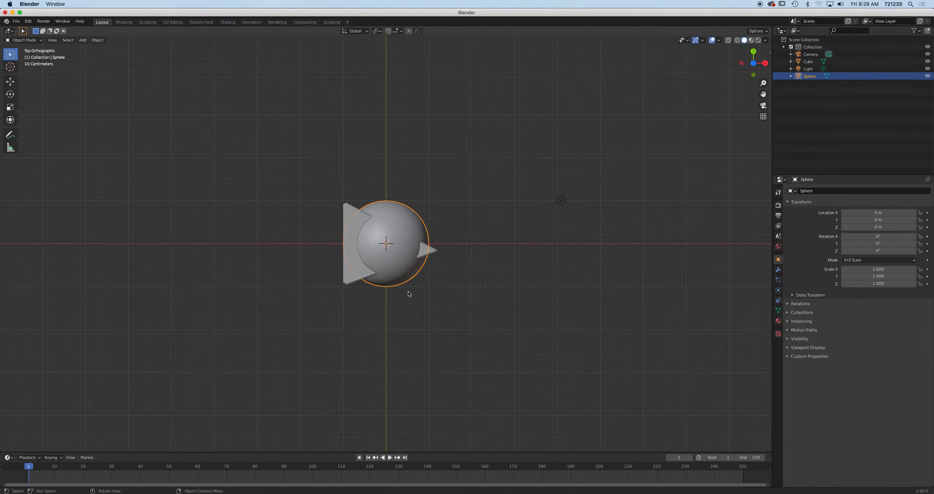
{"action": "key", "text": "g"}
{"action": "left_click", "coordinate": [450, 200]}
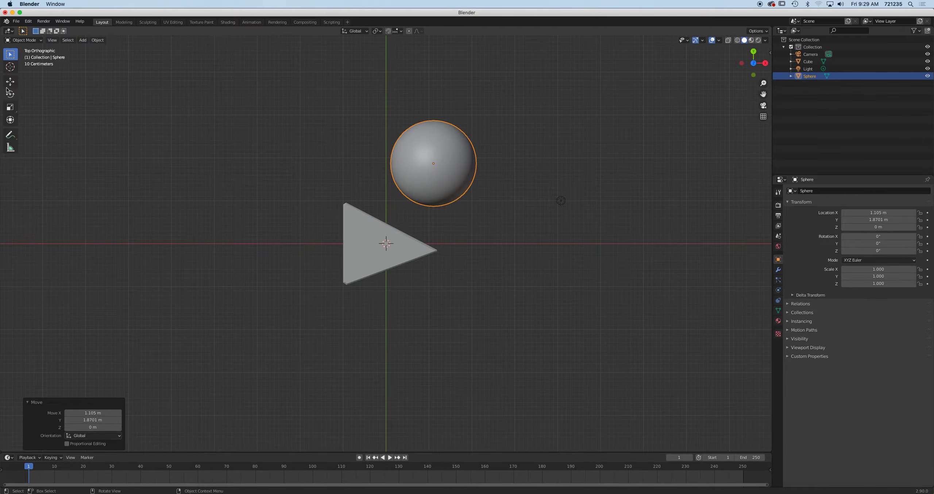
Scale the sphere slightly narrower along X and slightly taller along Z
{"action": "left_click", "coordinate": [14, 108]}
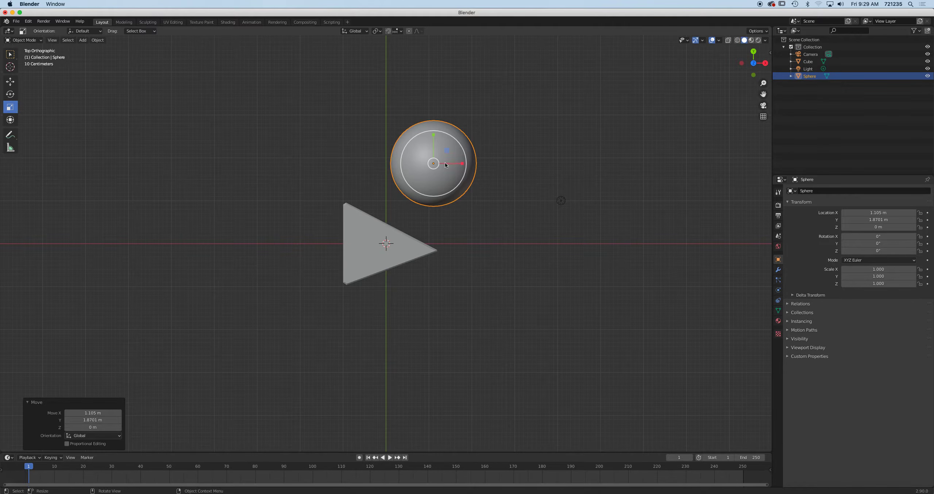
{"action": "left_click_drag", "start_coordinate": [462, 163], "coordinate": [459, 163]}
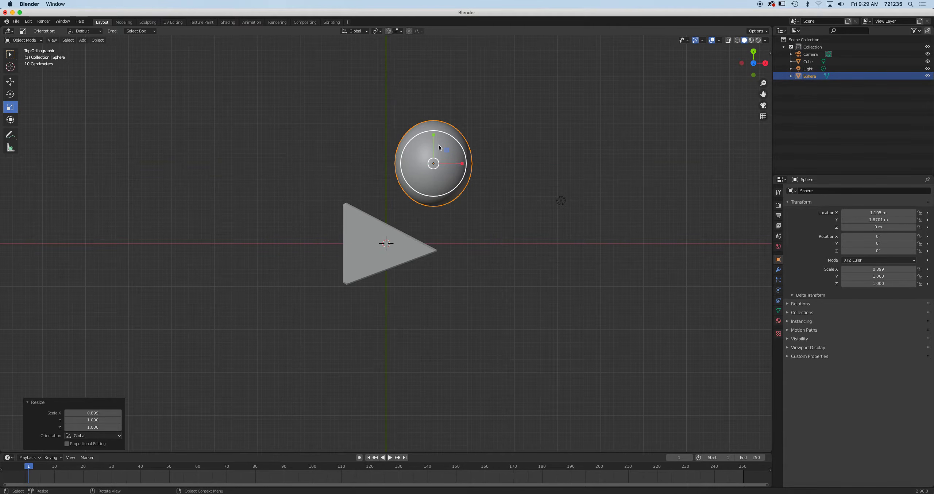
{"action": "middle_click_drag", "start_coordinate": [474, 208], "coordinate": [448, 171]}
{"action": "left_click_drag", "start_coordinate": [474, 207], "coordinate": [525, 245]}
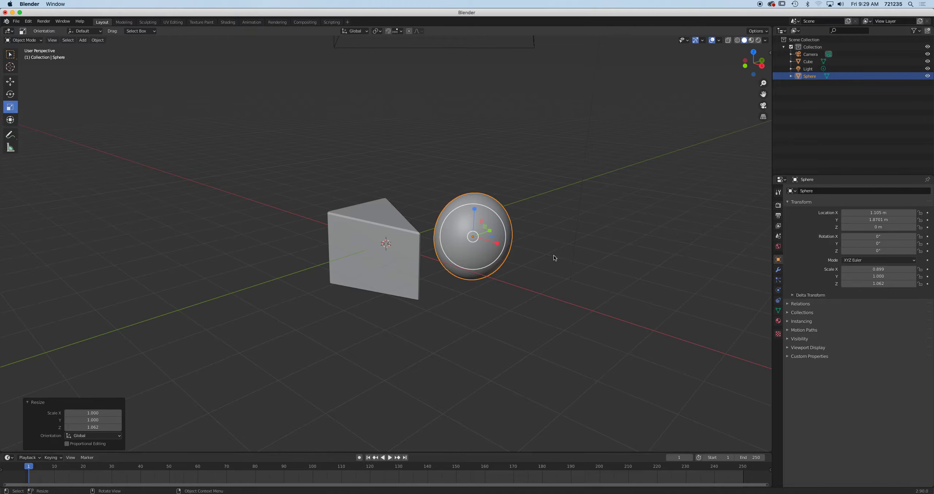
Move the sphere slightly further out, then duplicate it as Sphere.001 placed to its upper left
{"action": "key", "text": "KP_7"}
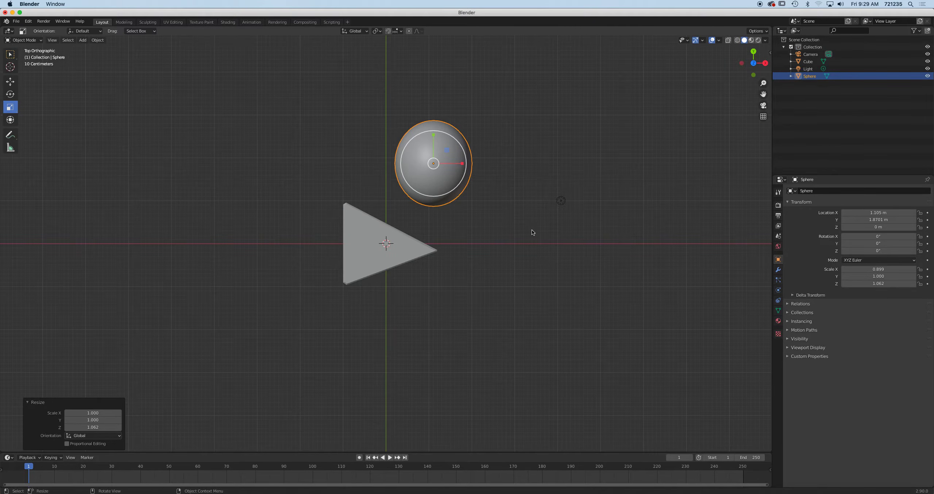
{"action": "key", "text": "s"}
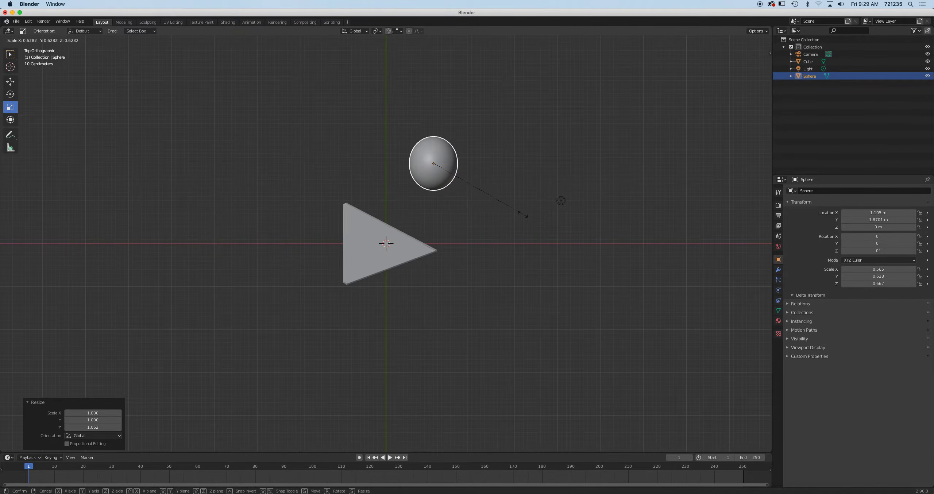
{"action": "key", "text": "Escape"}
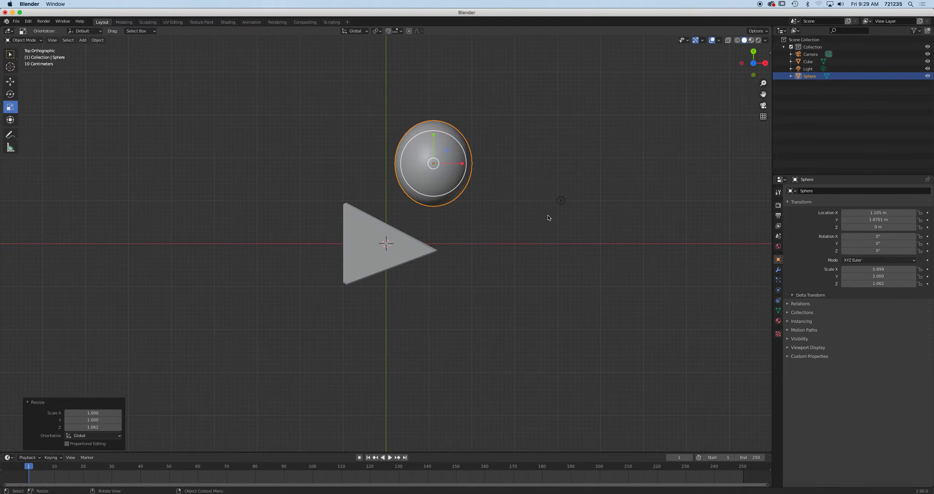
{"action": "key", "text": "g"}
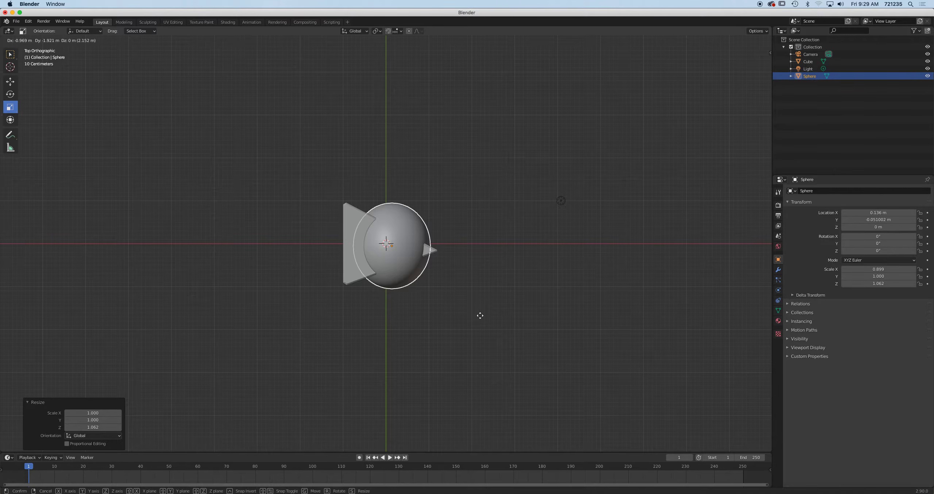
{"action": "left_click", "coordinate": [528, 222]}
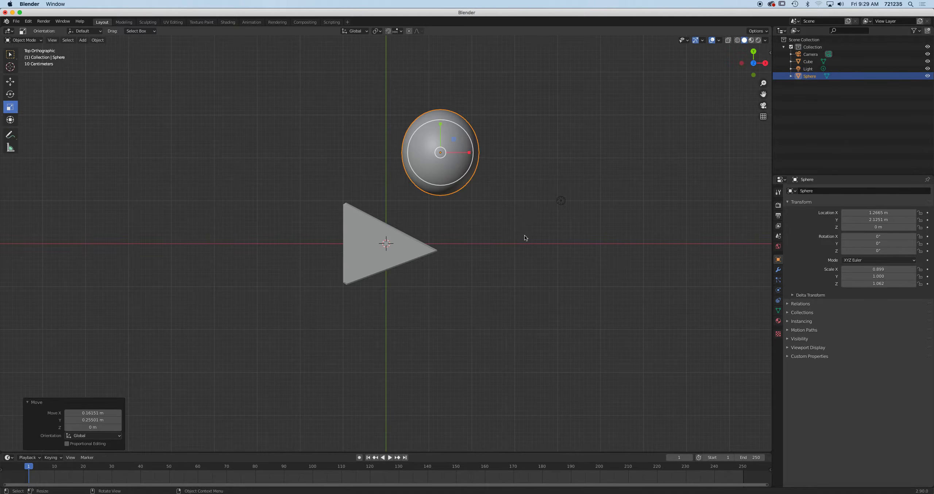
{"action": "key", "text": "shift+d"}
{"action": "left_click", "coordinate": [411, 214]}
Shrink the sphere copy to 0.286, then shrink and rotate the larger sphere
{"action": "key", "text": "s"}
{"action": "left_click", "coordinate": [386, 195]}
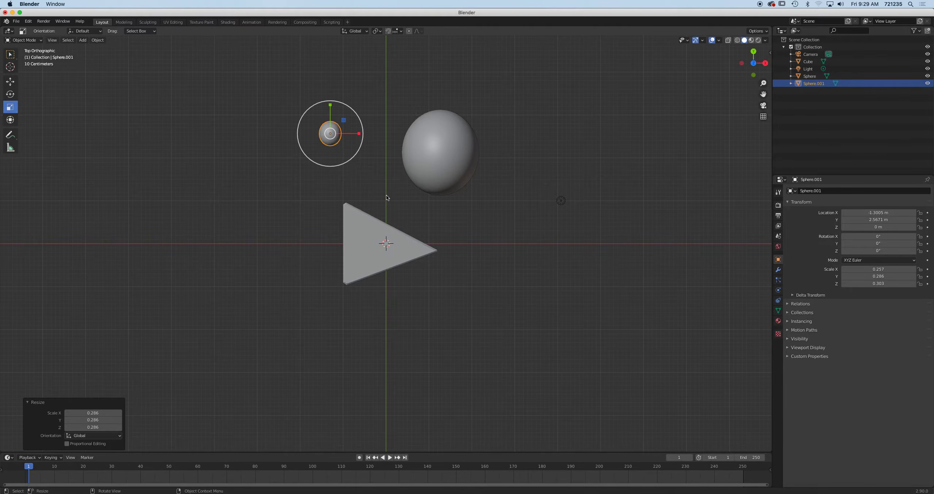
{"action": "left_click", "coordinate": [450, 156]}
{"action": "key", "text": "s"}
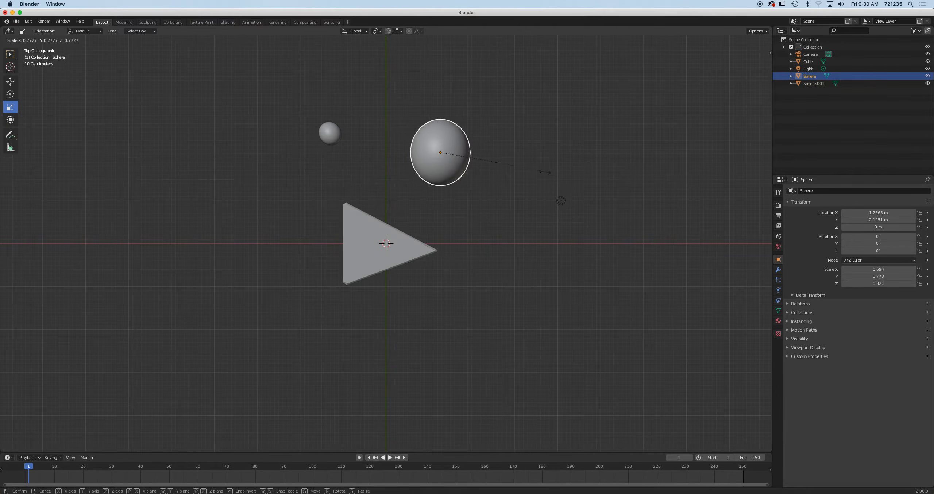
{"action": "left_click", "coordinate": [503, 164]}
{"action": "key", "text": "r"}
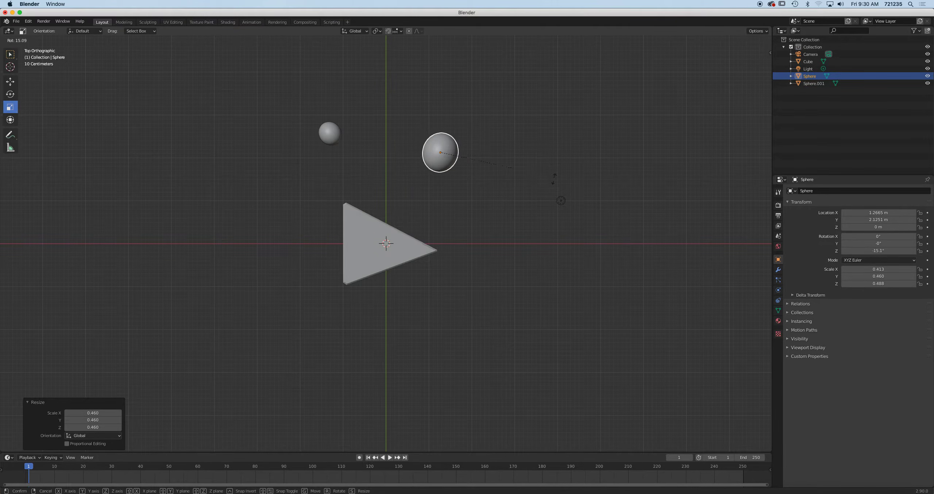
{"action": "left_click", "coordinate": [518, 206]}
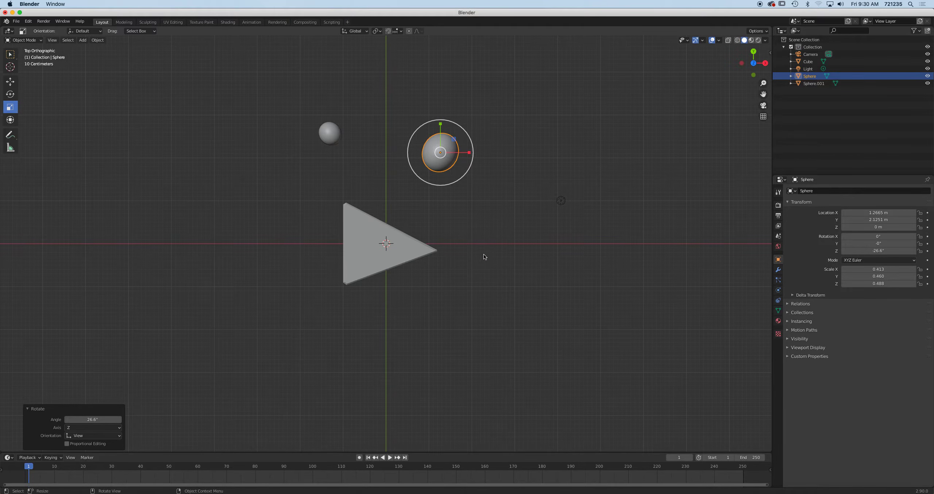
In front view, tilt the larger sphere and rotate the small sphere
{"action": "key", "text": "KP_1"}
{"action": "key", "text": "r"}
{"action": "left_click", "coordinate": [519, 293]}
{"action": "left_click", "coordinate": [321, 251]}
{"action": "key", "text": "r"}
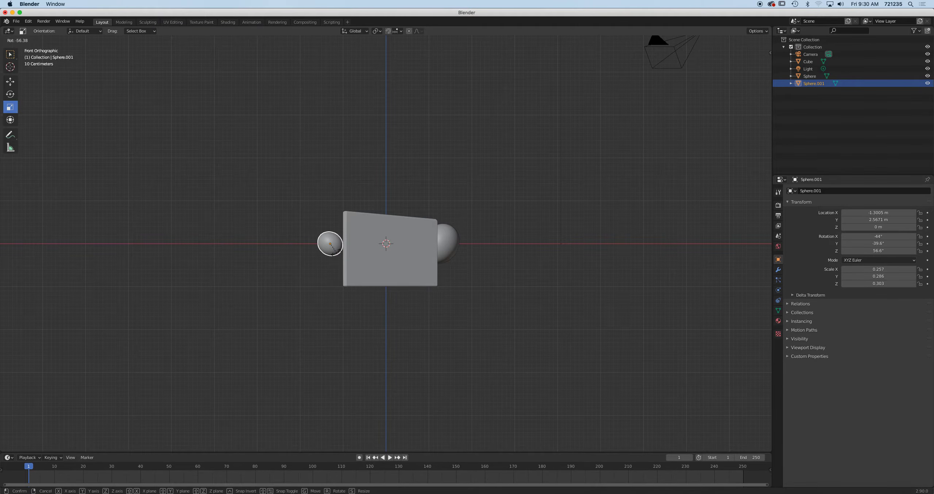
{"action": "left_click", "coordinate": [342, 251]}
{"action": "key", "text": "KP_7"}
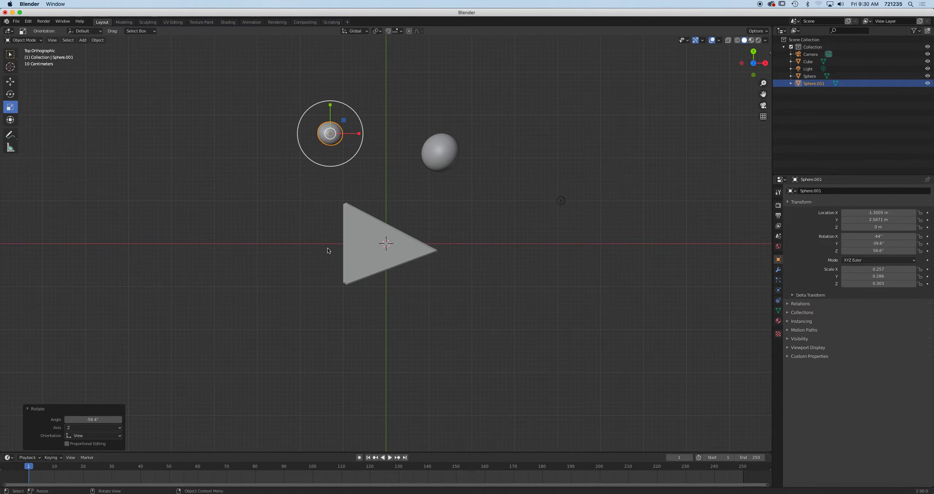
Duplicate the small sphere down-left, then rotate and enlarge the copy
{"action": "key", "text": "shift+d"}
{"action": "left_click", "coordinate": [331, 202]}
{"action": "key", "text": "r"}
{"action": "left_click", "coordinate": [337, 153]}
{"action": "key", "text": "s"}
{"action": "left_click", "coordinate": [343, 155]}
Make another sphere copy, resize and rotate it, and place it up-left of the wedge
{"action": "key", "text": "shift+d"}
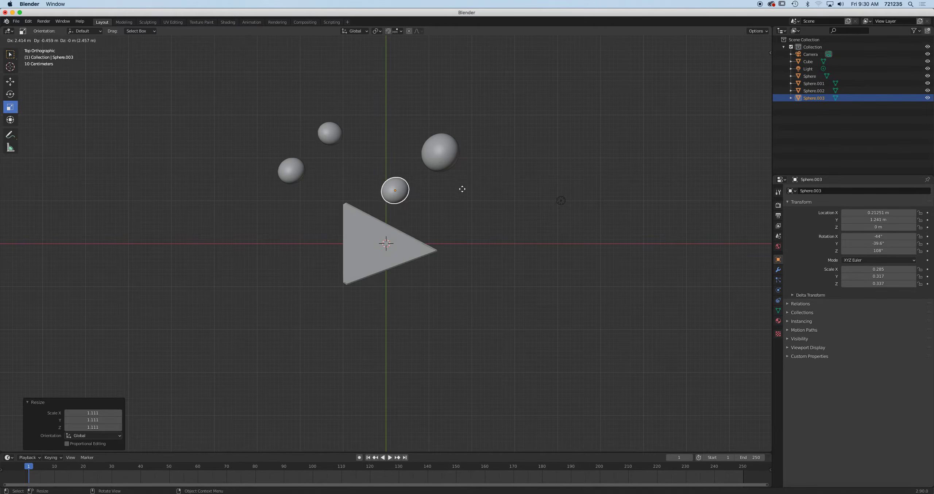
{"action": "left_click", "coordinate": [469, 195]}
{"action": "left_click", "coordinate": [514, 230]}
{"action": "key", "text": "s"}
{"action": "left_click", "coordinate": [511, 220]}
{"action": "scroll", "coordinate": [511, 220], "scroll_direction": "down", "scroll_amount": 3}
{"action": "key", "text": "1"}
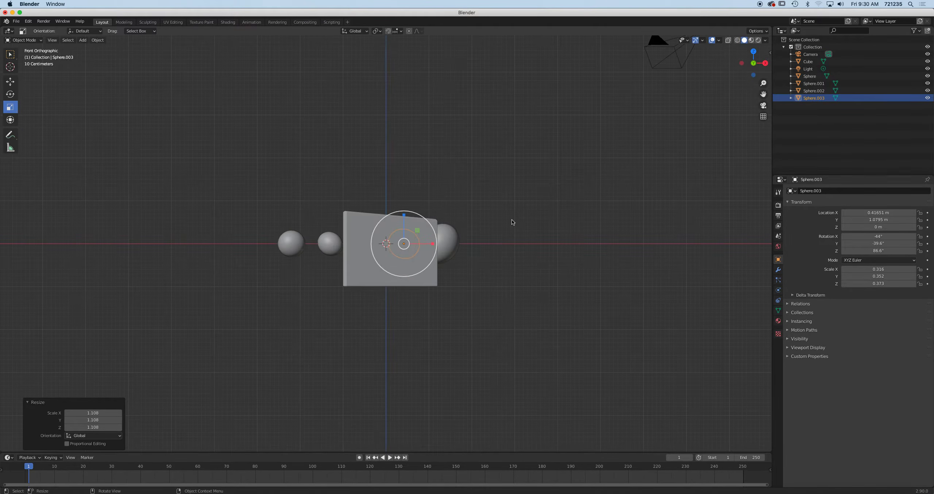
{"action": "key", "text": "r"}
{"action": "left_click", "coordinate": [481, 213]}
{"action": "key", "text": "g"}
{"action": "left_click", "coordinate": [358, 144]}
Reposition the larger sphere from above the wedge to below it
{"action": "left_click", "coordinate": [450, 238]}
{"action": "key", "text": "g"}
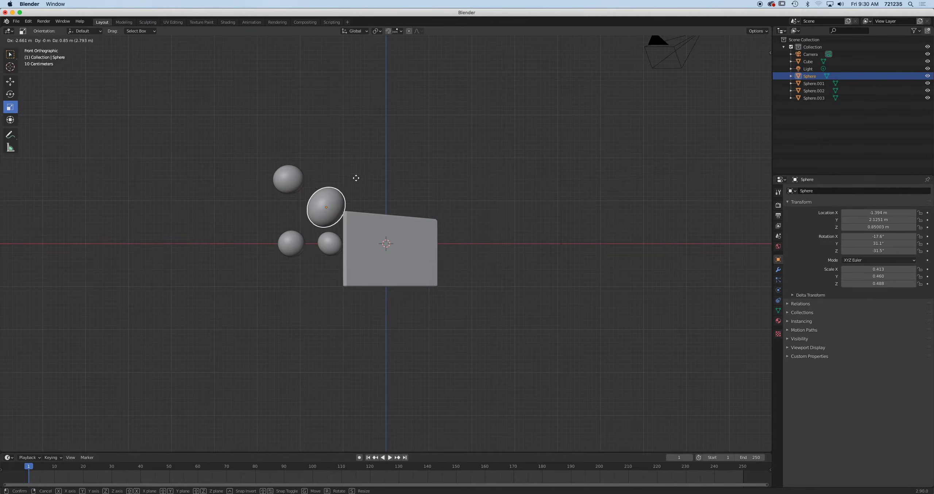
{"action": "left_click", "coordinate": [287, 187]}
{"action": "middle_click_drag", "start_coordinate": [413, 174], "coordinate": [311, 212]}
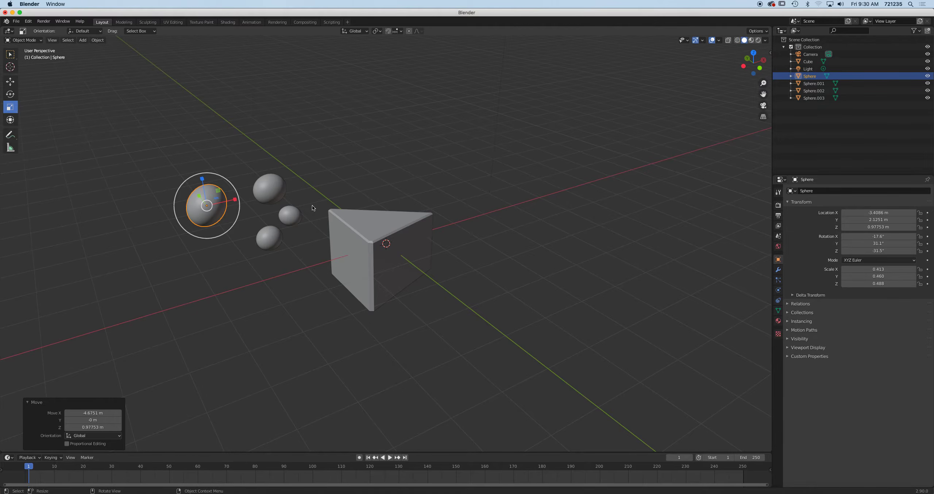
{"action": "key", "text": "KP_7"}
{"action": "key", "text": "g"}
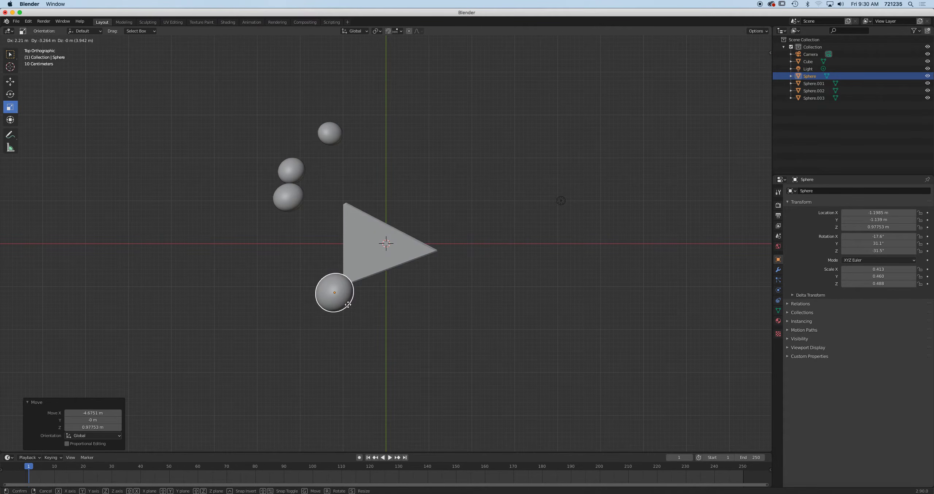
{"action": "left_click", "coordinate": [348, 305]}
Move the egg-shaped sphere to the wedge's left edge and two other spheres against the wedge
{"action": "left_click", "coordinate": [289, 198]}
{"action": "key", "text": "g"}
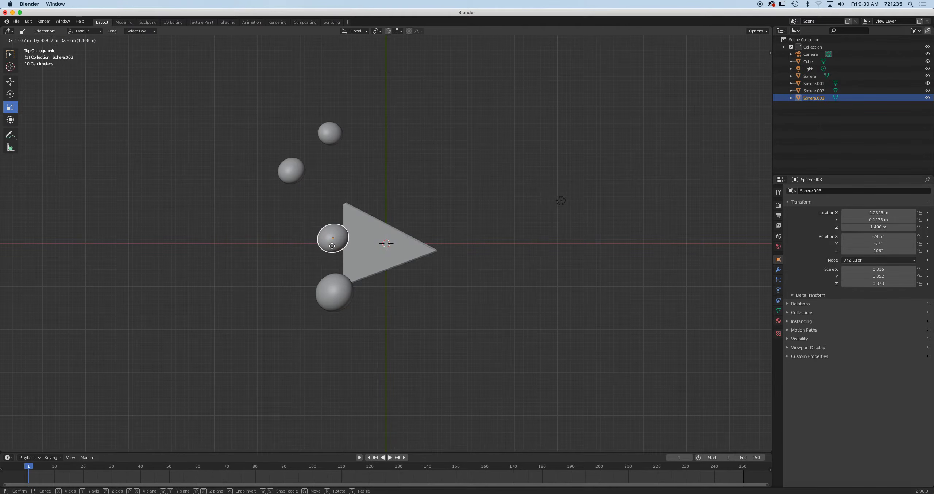
{"action": "left_click", "coordinate": [332, 246]}
{"action": "key", "text": "r"}
{"action": "left_click", "coordinate": [383, 265]}
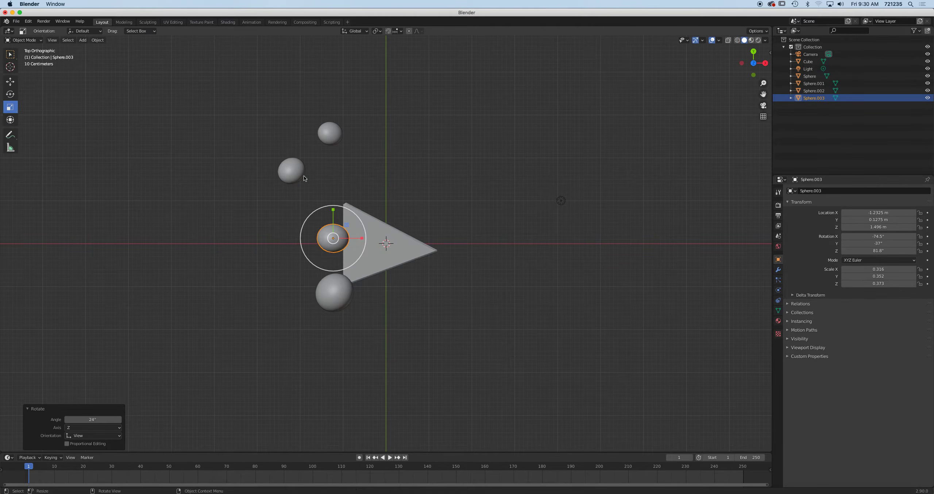
{"action": "left_click", "coordinate": [304, 178]}
{"action": "key", "text": "g"}
{"action": "left_click", "coordinate": [391, 223]}
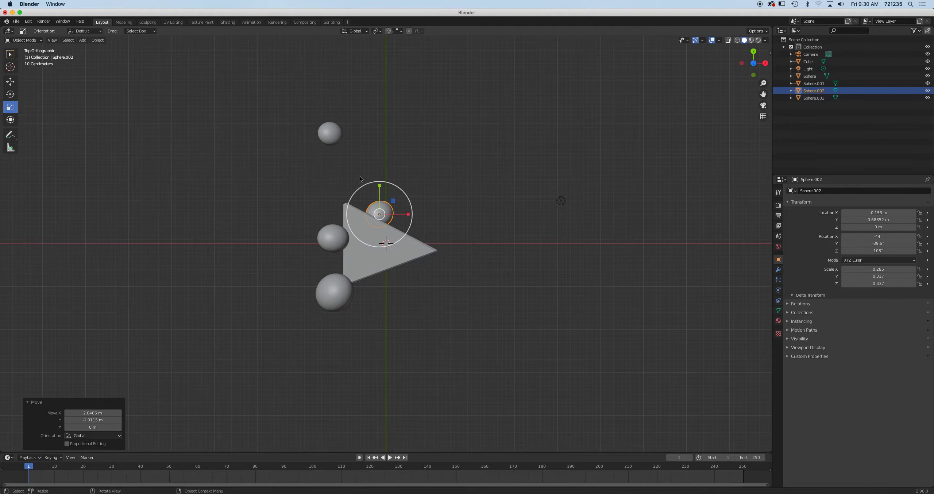
{"action": "left_click", "coordinate": [330, 133]}
{"action": "key", "text": "g"}
{"action": "left_click", "coordinate": [418, 284]}
Lower the larger sphere onto the wedge's left edge and the upper sphere onto its corner
{"action": "middle_click_drag", "start_coordinate": [458, 289], "coordinate": [416, 203]}
{"action": "left_click", "coordinate": [342, 200]}
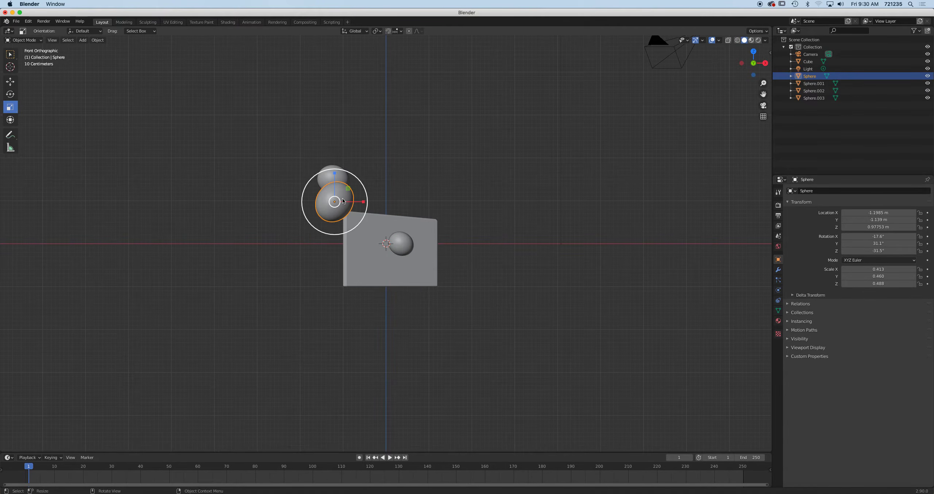
{"action": "key", "text": "g"}
{"action": "left_click", "coordinate": [347, 242]}
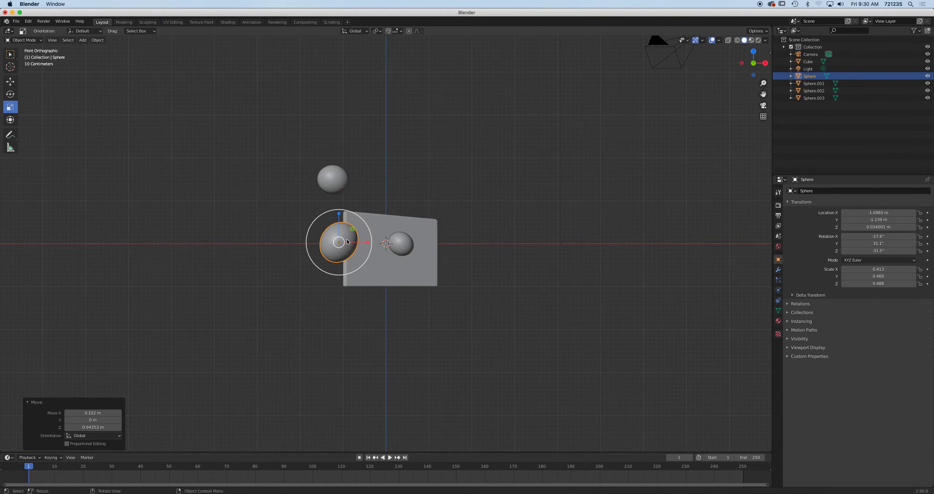
{"action": "left_click", "coordinate": [332, 185]}
{"action": "key", "text": "g"}
{"action": "left_click", "coordinate": [338, 235]}
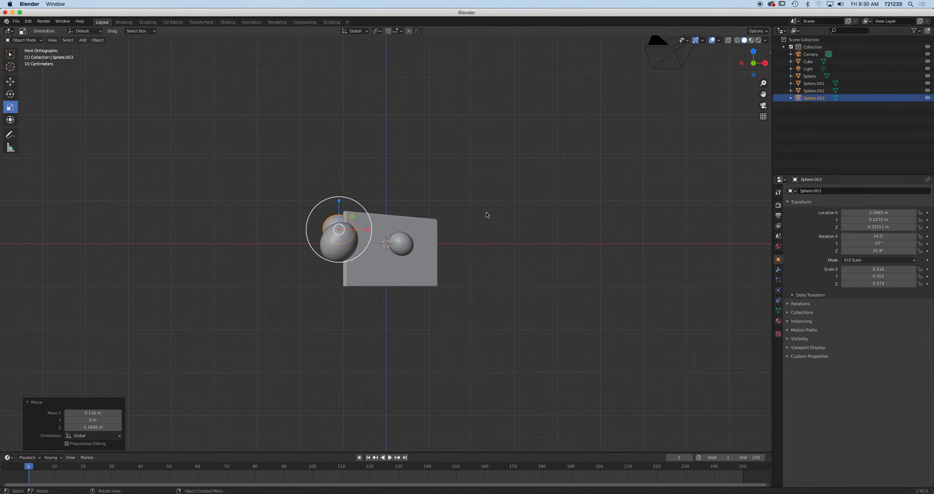
From the right view, move the larger sphere to the lower left corner and adjust the right-face sphere
{"action": "key", "text": "KP_3"}
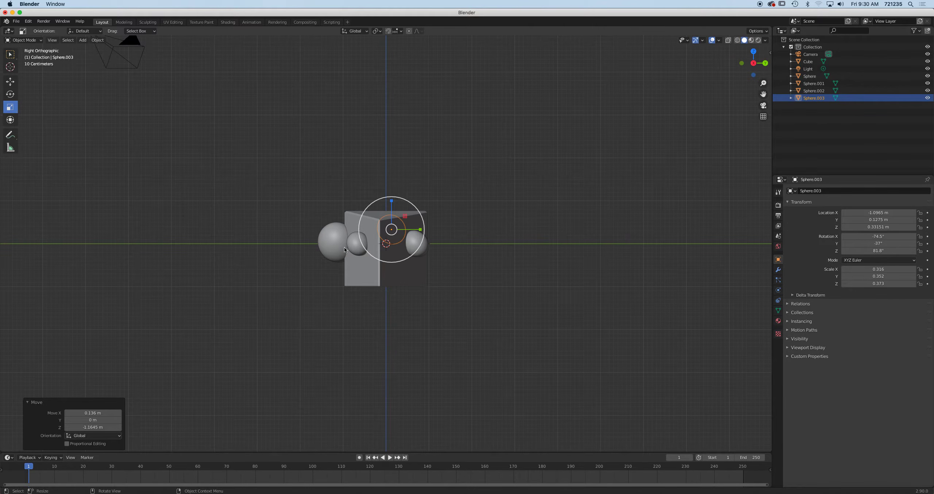
{"action": "left_click", "coordinate": [328, 247]}
{"action": "key", "text": "g"}
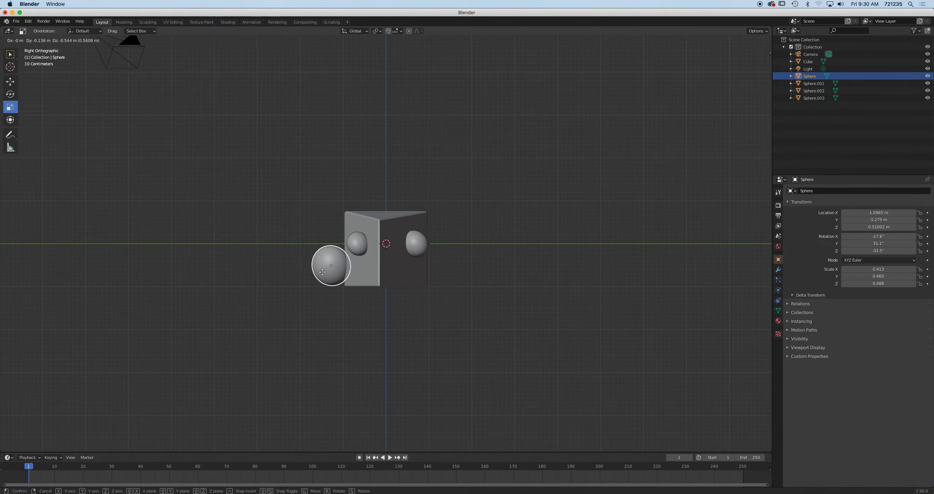
{"action": "left_click", "coordinate": [330, 298]}
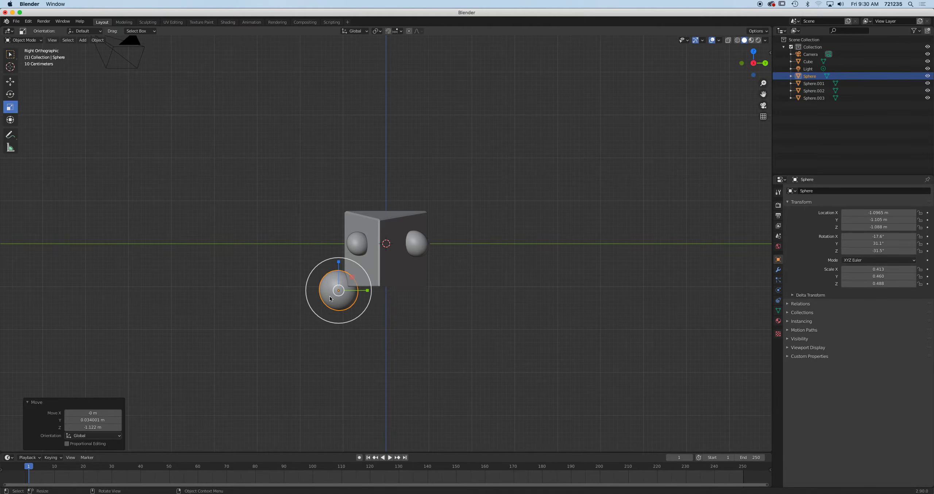
{"action": "left_click", "coordinate": [417, 246]}
{"action": "key", "text": "g"}
{"action": "left_click", "coordinate": [417, 250]}
{"action": "scroll", "coordinate": [439, 251], "scroll_direction": "up", "scroll_amount": 5}
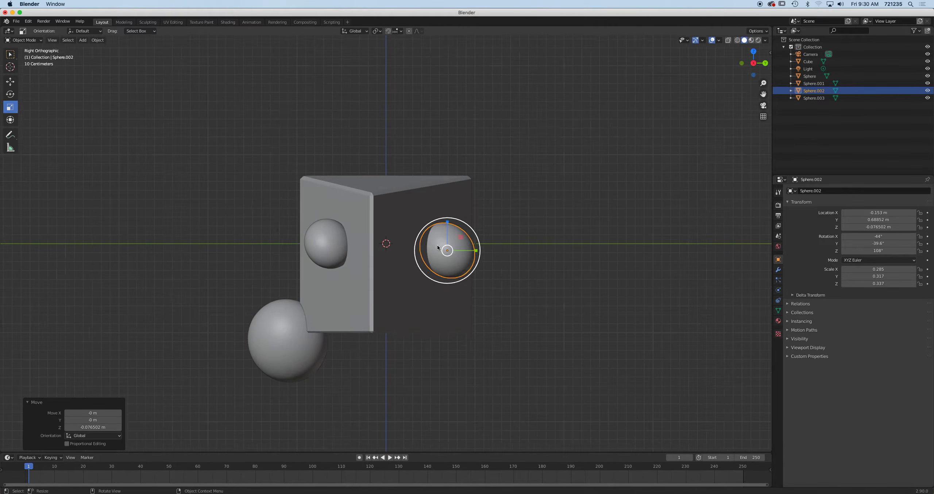
Duplicate spheres onto the right face's lower right and the wedge's lower face
{"action": "key", "text": "shift+d"}
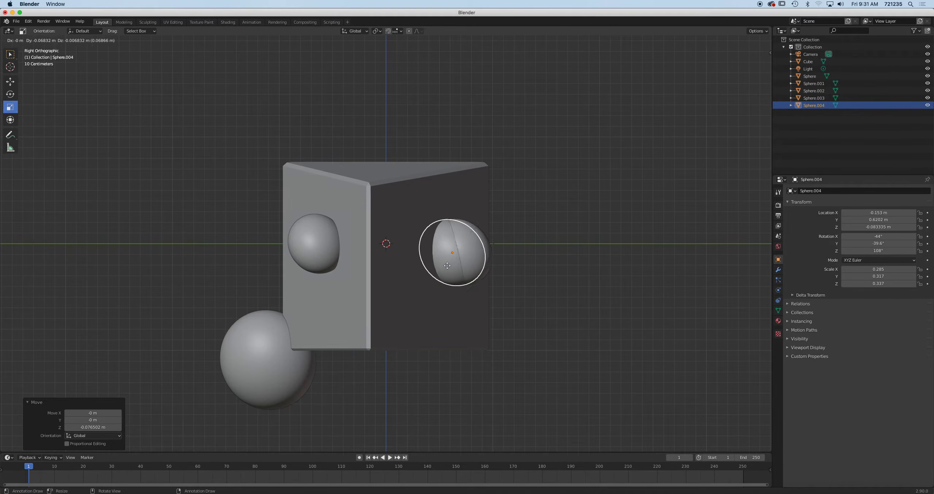
{"action": "left_click", "coordinate": [325, 180]}
{"action": "left_click", "coordinate": [319, 252]}
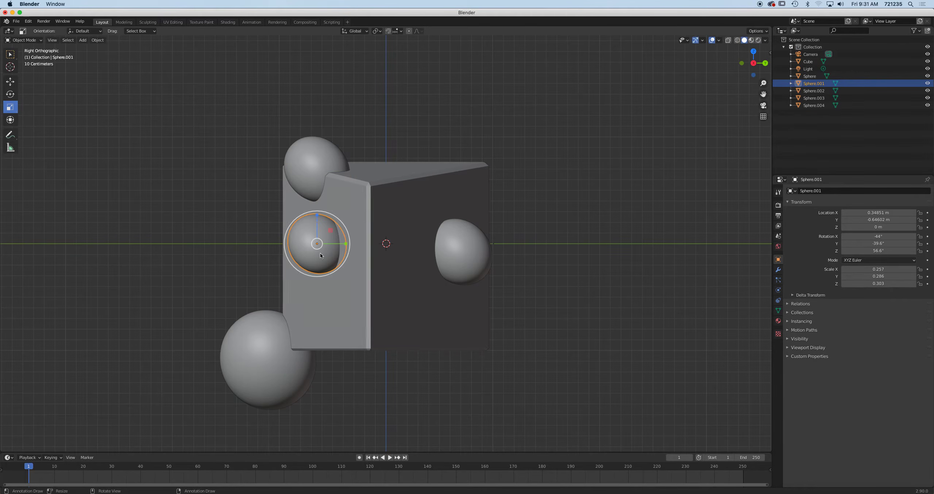
{"action": "key", "text": "shift+d"}
{"action": "left_click", "coordinate": [448, 339]}
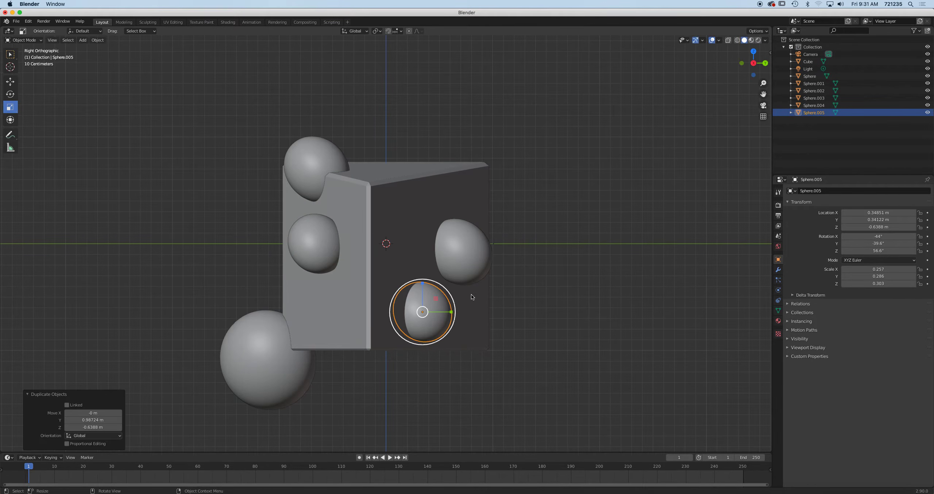
{"action": "left_click", "coordinate": [459, 259]}
{"action": "middle_click_drag", "start_coordinate": [459, 260], "coordinate": [512, 236]}
{"action": "left_click", "coordinate": [515, 234]}
{"action": "key", "text": "shift+d"}
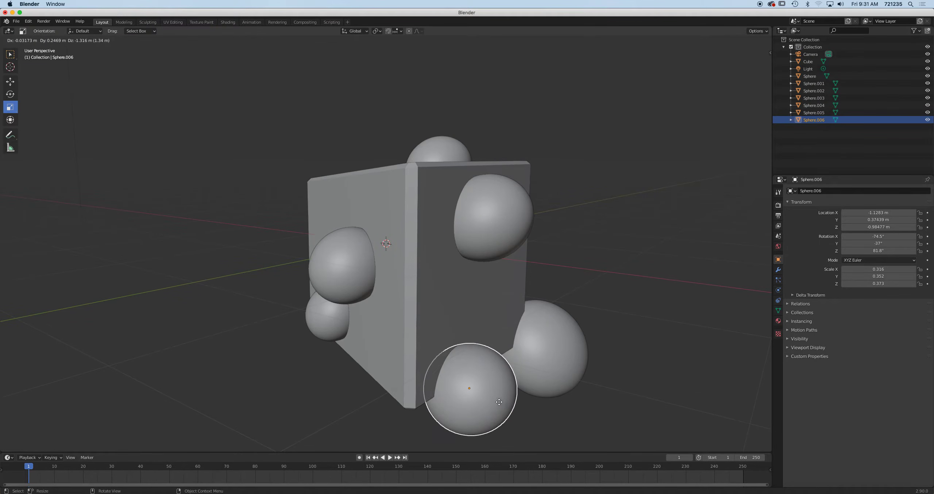
{"action": "left_click", "coordinate": [500, 400]}
Duplicate a sphere onto the wedge's top face at about half size
{"action": "middle_click_drag", "start_coordinate": [499, 400], "coordinate": [400, 156]}
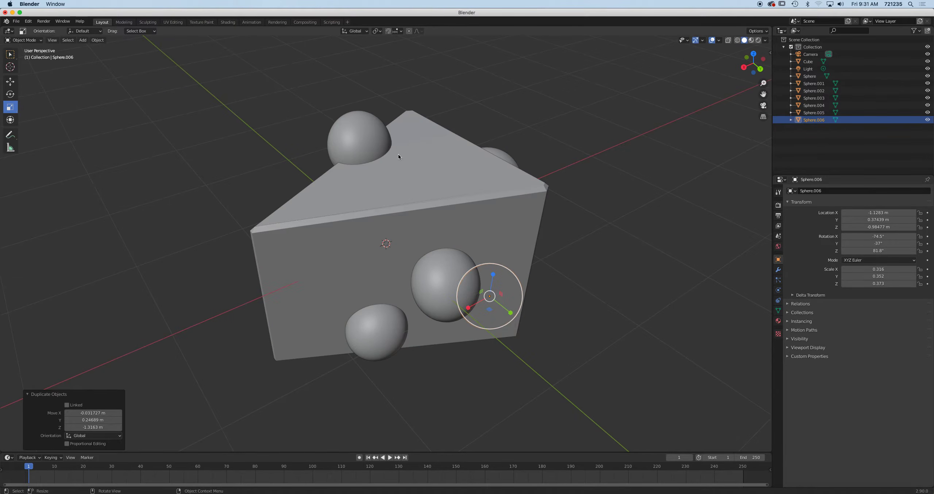
{"action": "key", "text": "KP_7"}
{"action": "left_click", "coordinate": [369, 313]}
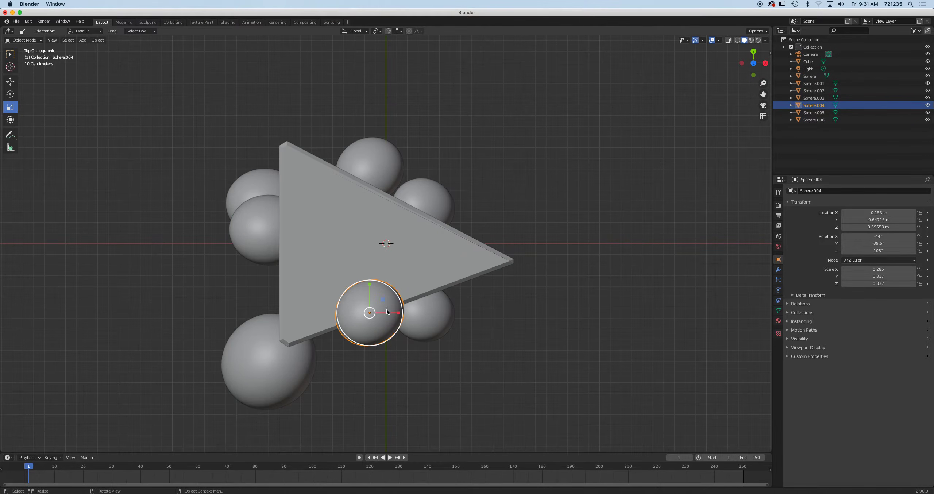
{"action": "key", "text": "shift+d"}
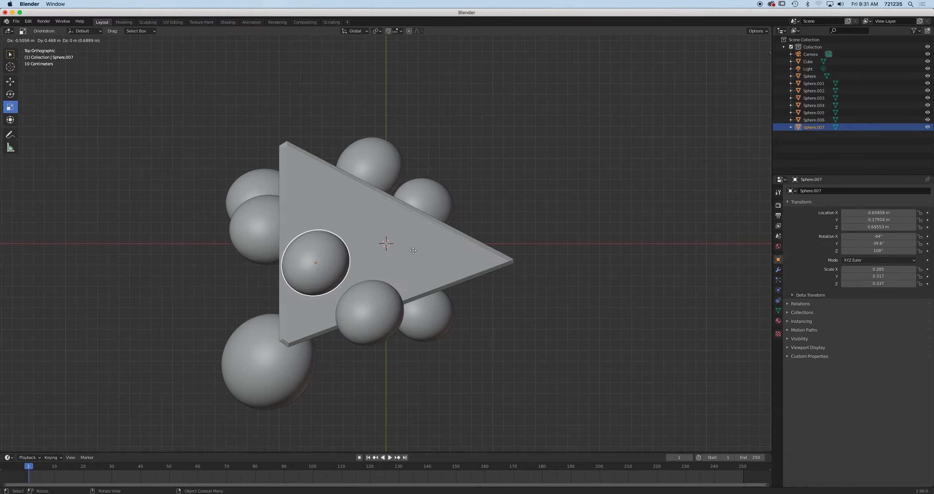
{"action": "left_click", "coordinate": [426, 222]}
{"action": "key", "text": "s"}
{"action": "left_click", "coordinate": [387, 249]}
Add a slightly larger, rotated small-sphere copy near the wedge's tip
{"action": "middle_click_drag", "start_coordinate": [387, 249], "coordinate": [342, 217]}
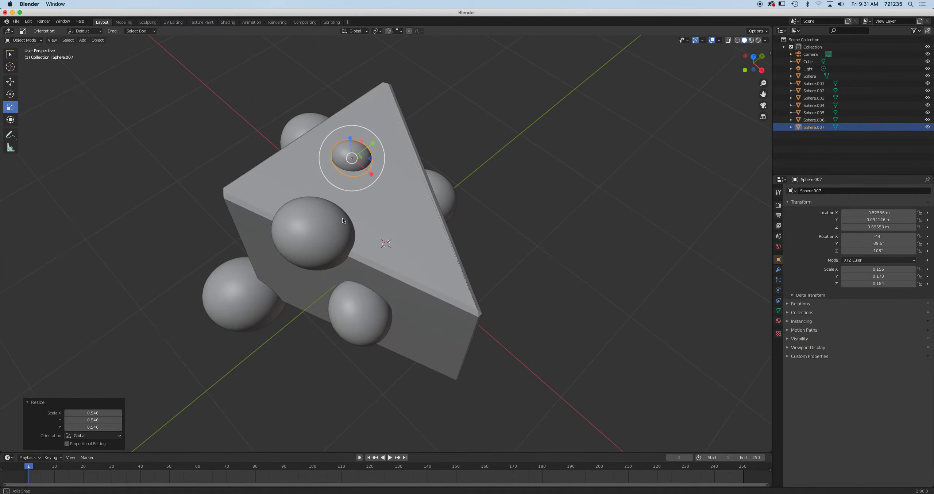
{"action": "key", "text": "KP_7"}
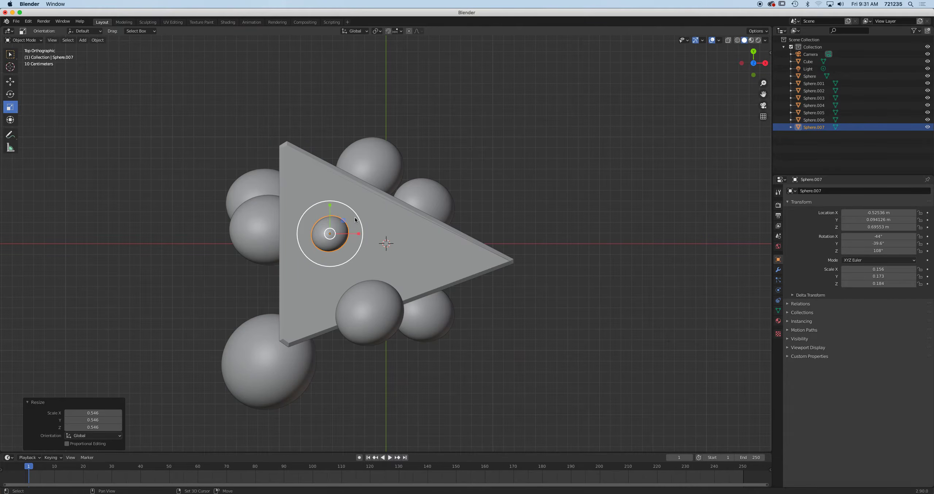
{"action": "key", "text": "shift+d"}
{"action": "left_click", "coordinate": [453, 239]}
{"action": "key", "text": "r"}
{"action": "left_click", "coordinate": [465, 205]}
{"action": "key", "text": "s"}
{"action": "left_click", "coordinate": [508, 225]}
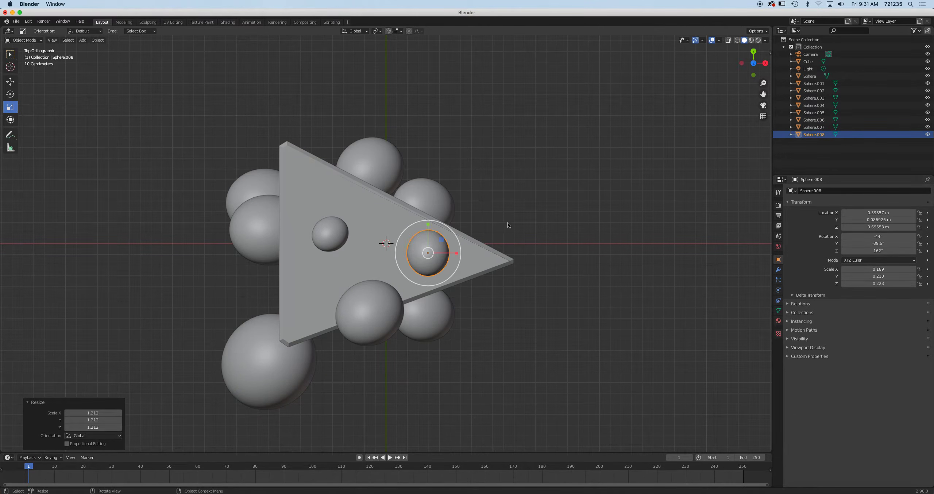
Duplicate another sphere into the wedge face, checking it from side, front and back views
{"action": "middle_click_drag", "start_coordinate": [537, 241], "coordinate": [388, 166]}
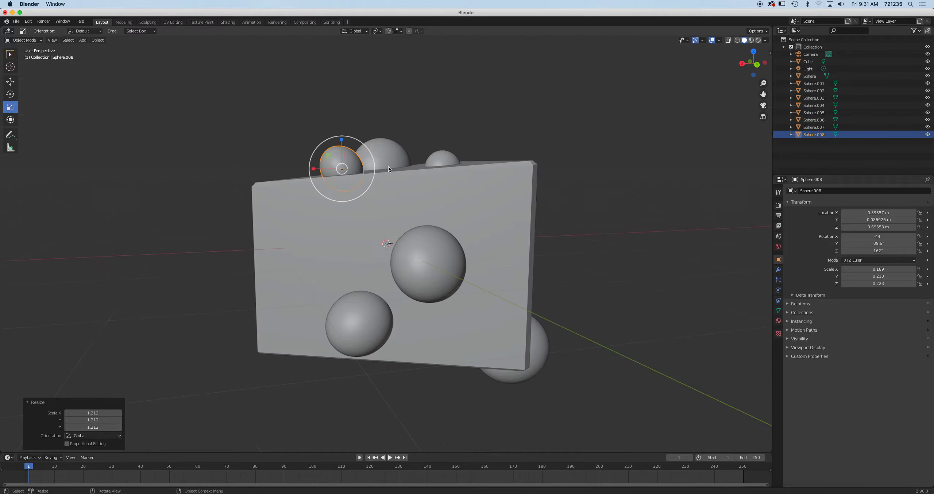
{"action": "key", "text": "KP_3"}
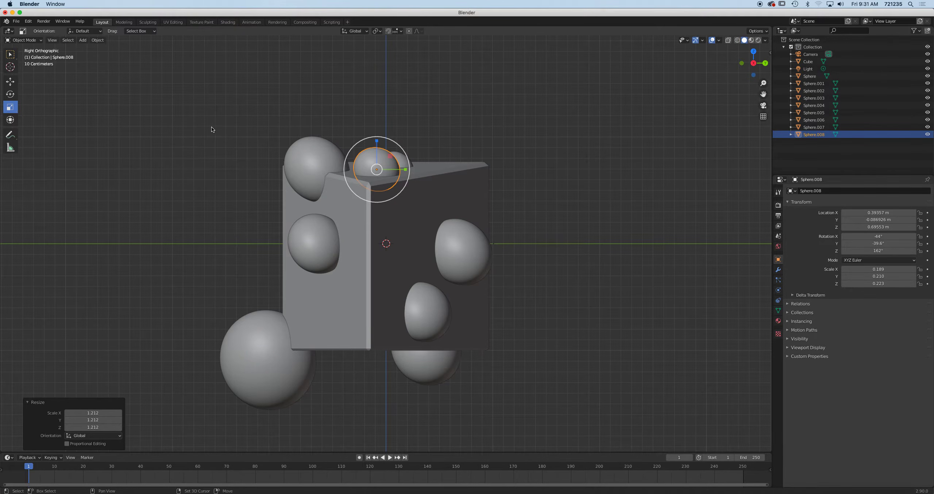
{"action": "key", "text": "shift+d"}
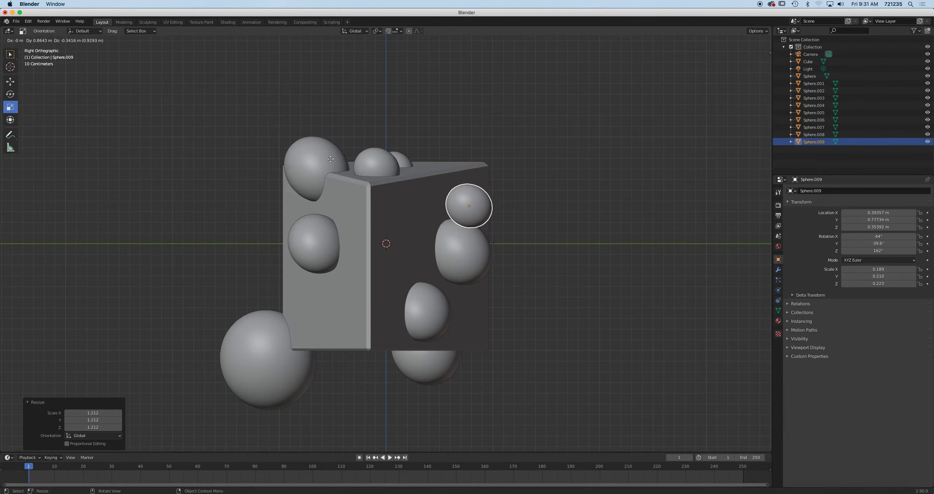
{"action": "left_click", "coordinate": [255, 178]}
{"action": "middle_click_drag", "start_coordinate": [293, 158], "coordinate": [251, 184]}
{"action": "key", "text": "g"}
{"action": "left_click", "coordinate": [235, 194]}
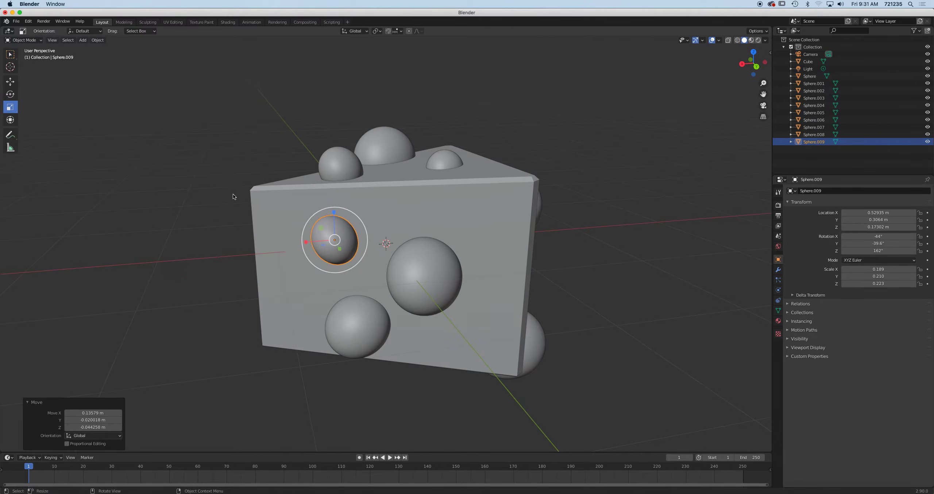
{"action": "key", "text": "KP_3"}
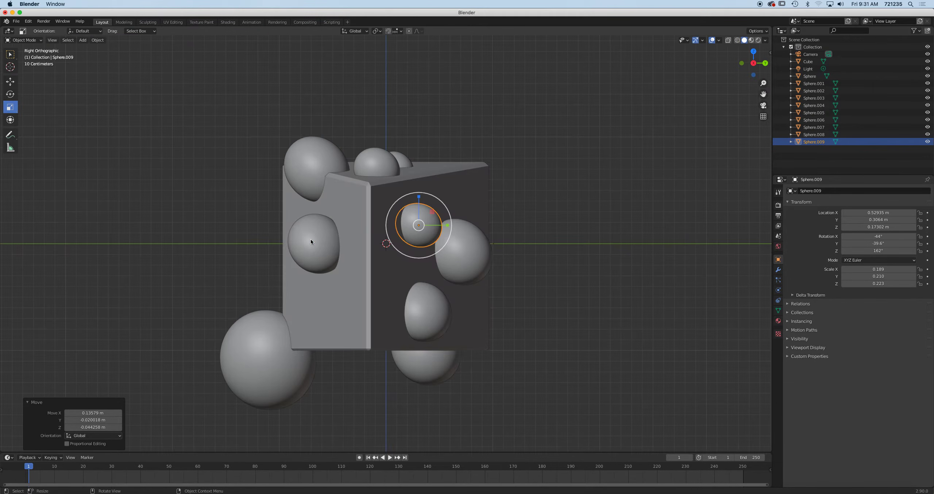
{"action": "key", "text": "KP_1"}
{"action": "key", "text": "ctrl+KP_1"}
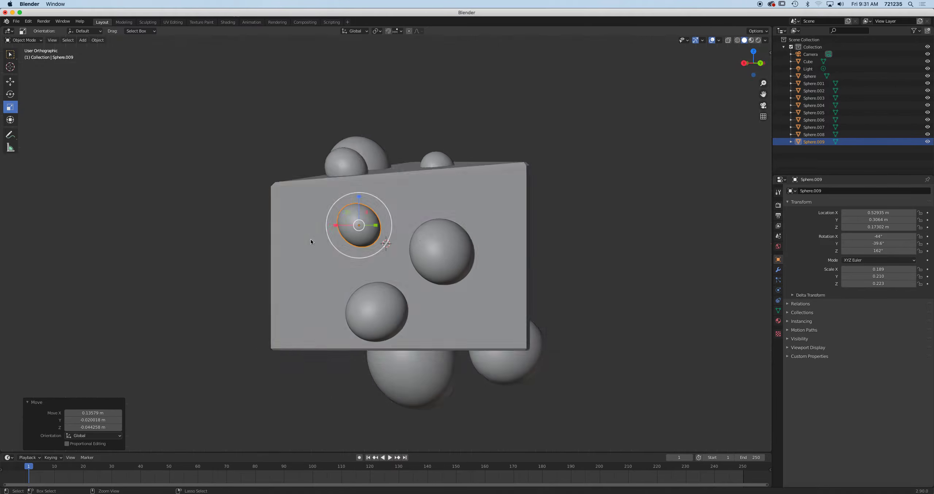
Duplicate two selected spheres and reposition the copies into the wedge
{"action": "left_click", "coordinate": [365, 307], "text": "shift"}
{"action": "key", "text": "shift+d"}
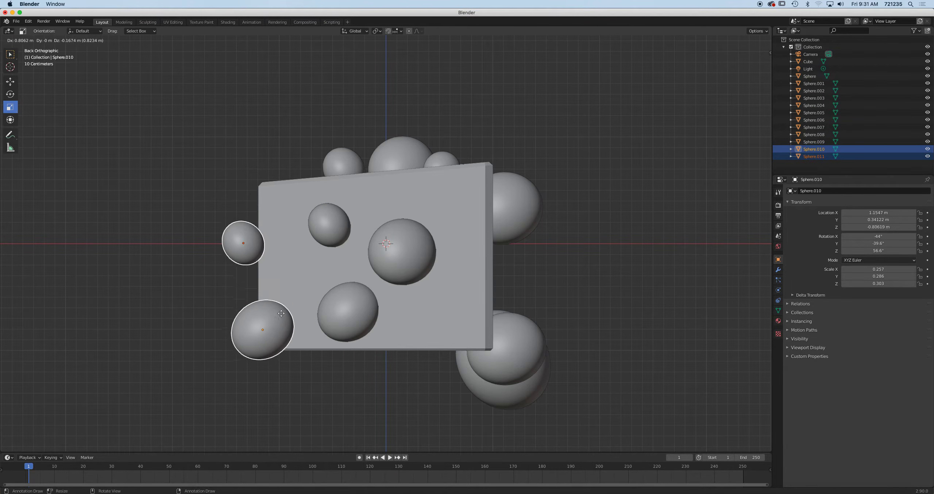
{"action": "left_click", "coordinate": [284, 291]}
{"action": "middle_click_drag", "start_coordinate": [284, 291], "coordinate": [367, 333]}
{"action": "key", "text": "g"}
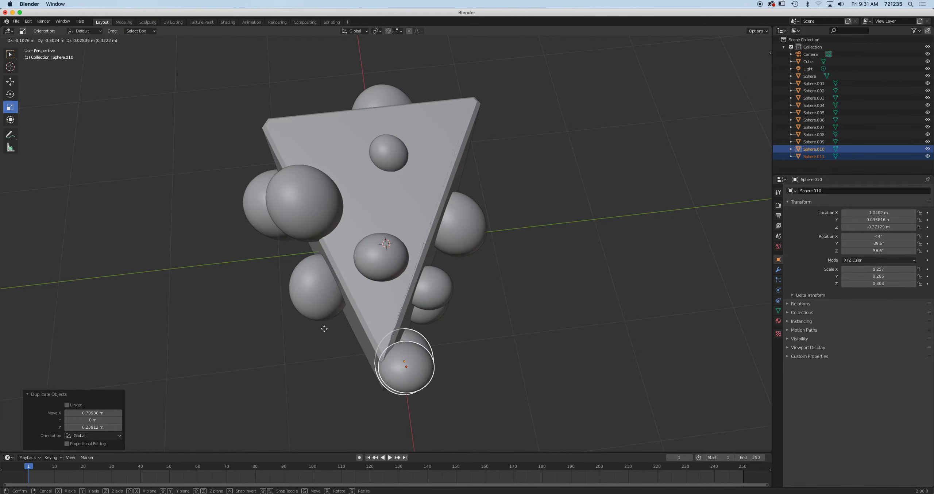
{"action": "left_click", "coordinate": [332, 326]}
{"action": "middle_click_drag", "start_coordinate": [332, 325], "coordinate": [355, 231]}
{"action": "middle_click_drag", "start_coordinate": [410, 255], "coordinate": [456, 272]}
Select the eight spheres visible on the near side of the wedge
{"action": "left_click", "coordinate": [468, 189]}
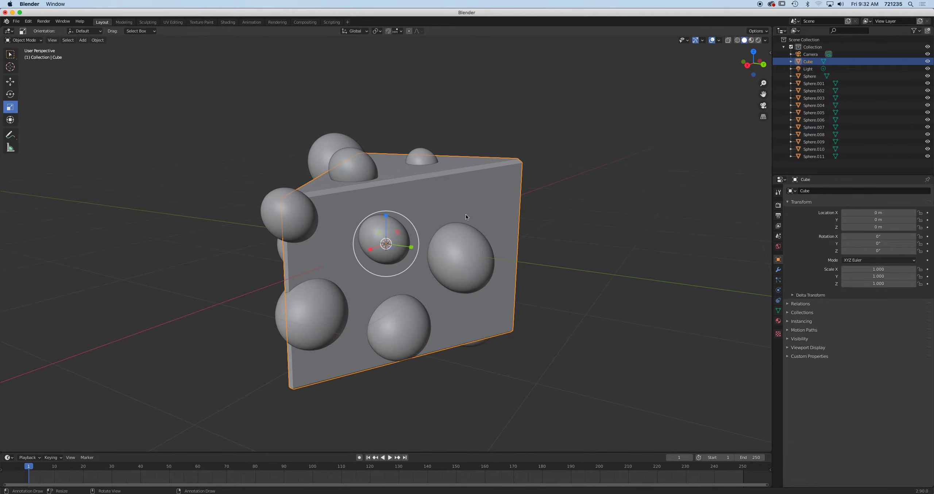
{"action": "left_click", "coordinate": [467, 253]}
{"action": "left_click", "coordinate": [409, 321], "text": "shift"}
{"action": "left_click", "coordinate": [390, 264], "text": "shift"}
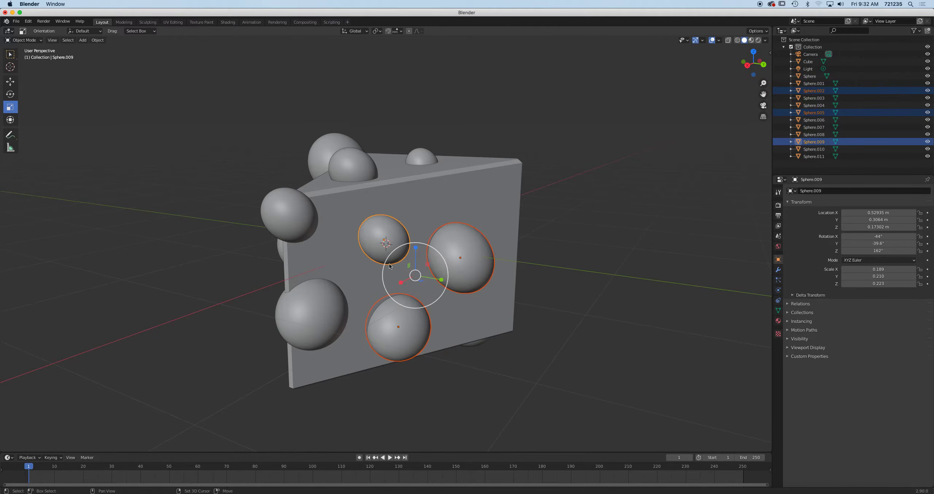
{"action": "left_click", "coordinate": [325, 305], "text": "shift"}
{"action": "left_click", "coordinate": [288, 216], "text": "shift"}
{"action": "left_click", "coordinate": [352, 169], "text": "shift"}
{"action": "left_click", "coordinate": [330, 149], "text": "shift"}
{"action": "left_click", "coordinate": [431, 166], "text": "shift"}
Add the four remaining far-side spheres to the selection, leaving the wedge unselected
{"action": "middle_click_drag", "start_coordinate": [430, 166], "coordinate": [489, 160]}
{"action": "left_click", "coordinate": [346, 257], "text": "shift"}
{"action": "left_click", "coordinate": [250, 331], "text": "shift"}
{"action": "middle_click_drag", "start_coordinate": [305, 280], "coordinate": [330, 190]}
{"action": "left_click", "coordinate": [332, 185], "text": "shift"}
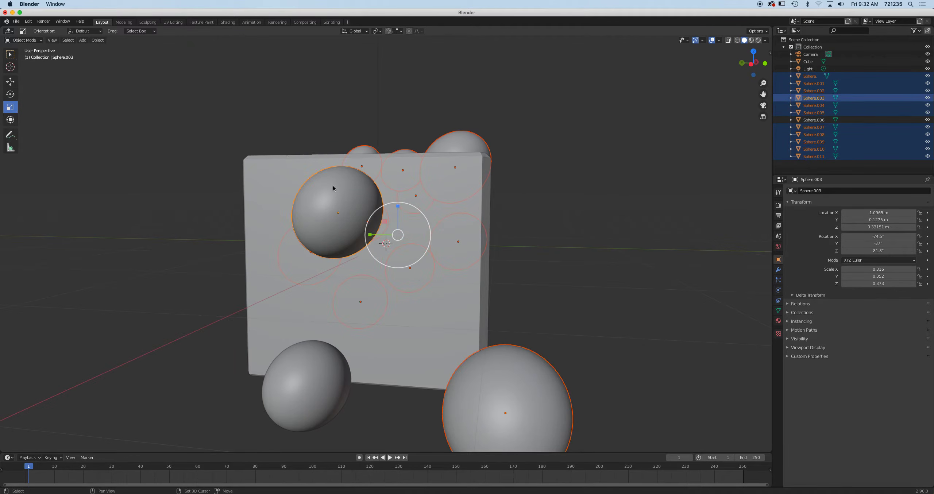
{"action": "left_click", "coordinate": [306, 371], "text": "shift"}
{"action": "middle_click_drag", "start_coordinate": [305, 371], "coordinate": [539, 264]}
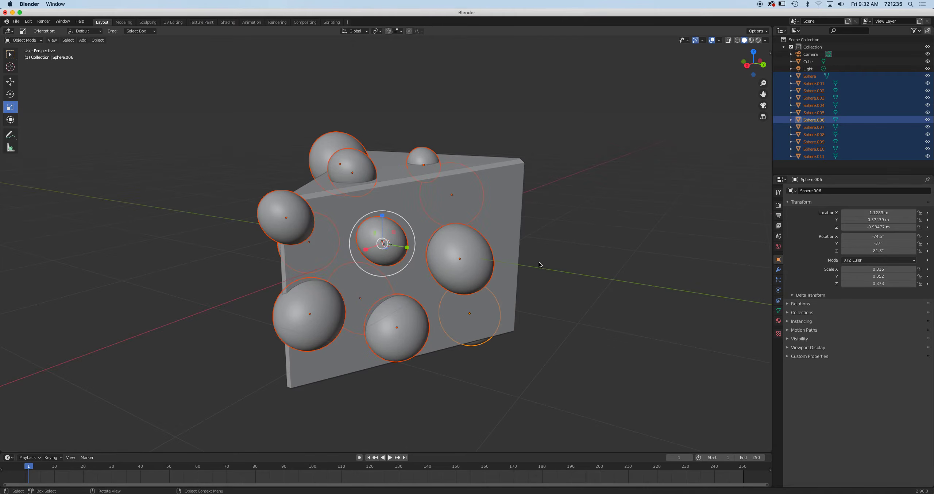
{"action": "left_click", "coordinate": [16, 21]}
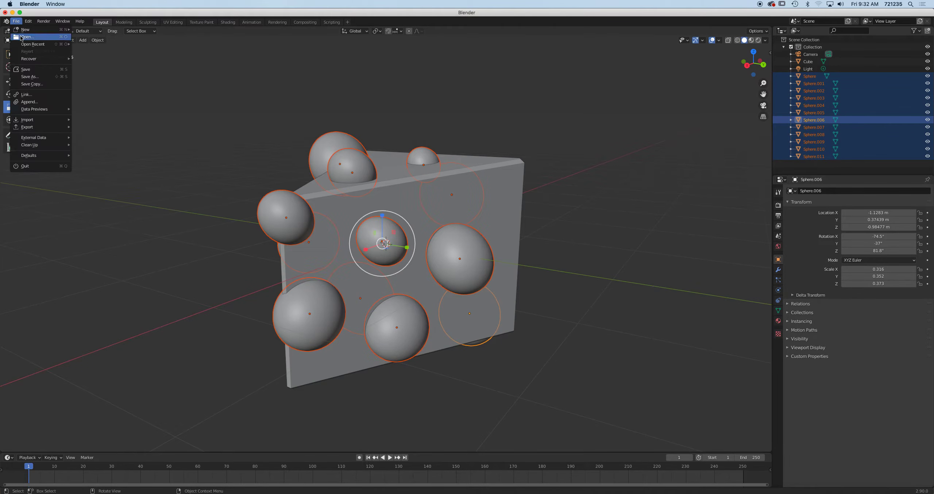
Save the scene as a new file named 'Swiss Cheese.blend' in the Blender files folder
{"action": "left_click", "coordinate": [26, 95]}
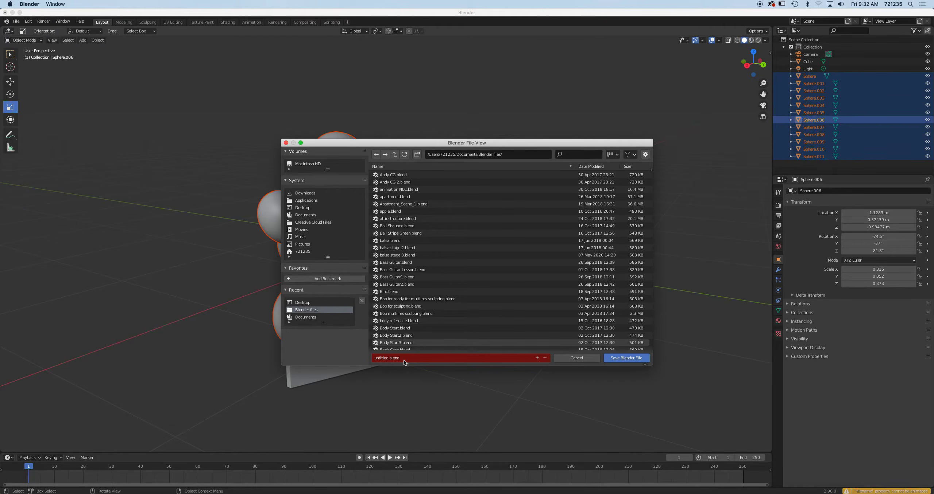
{"action": "left_click", "coordinate": [379, 350]}
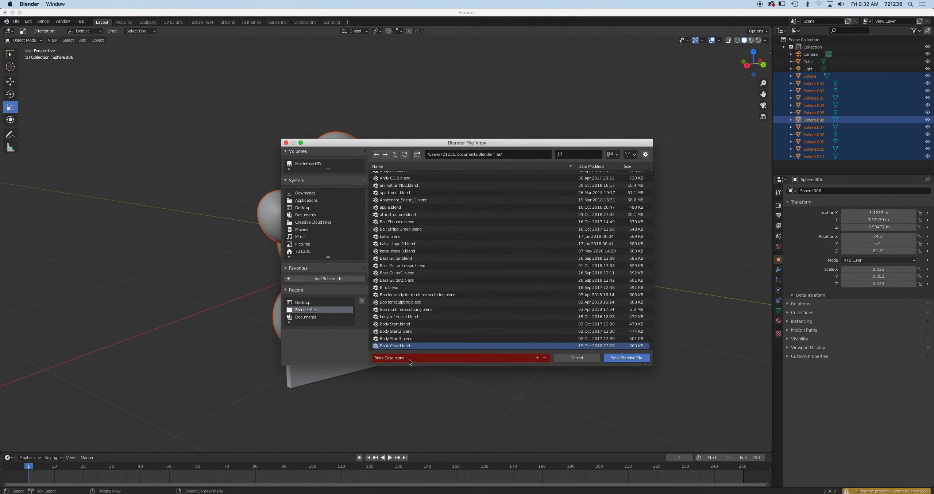
{"action": "left_click", "coordinate": [419, 358]}
{"action": "type", "text": "Swiiss"}
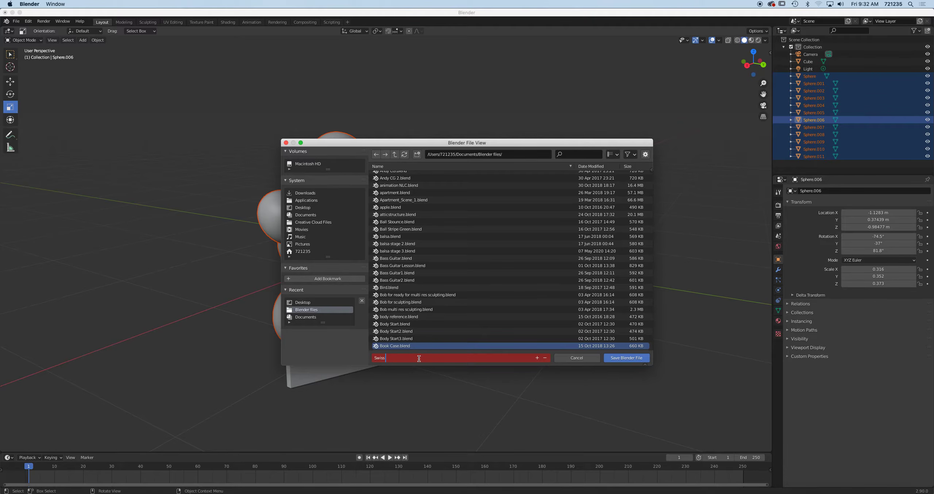
{"action": "type", "text": "Cheese"}
{"action": "left_click", "coordinate": [619, 360]}
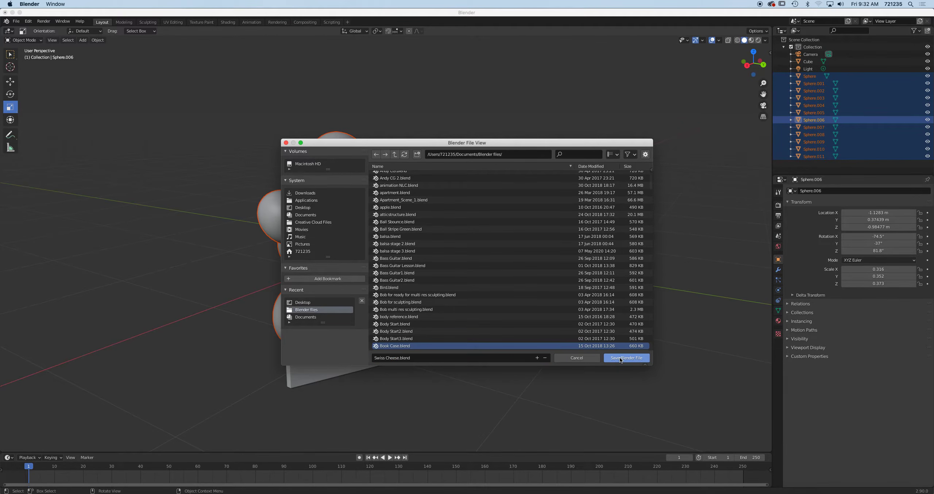
{"action": "left_click", "coordinate": [620, 359]}
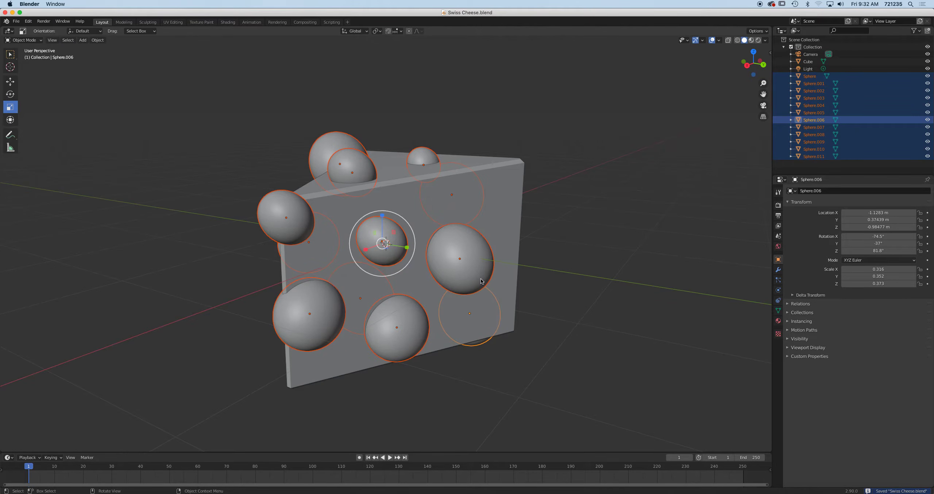
Join all the spheres into a single object, Sphere.006
{"action": "key", "text": "ctrl+j"}
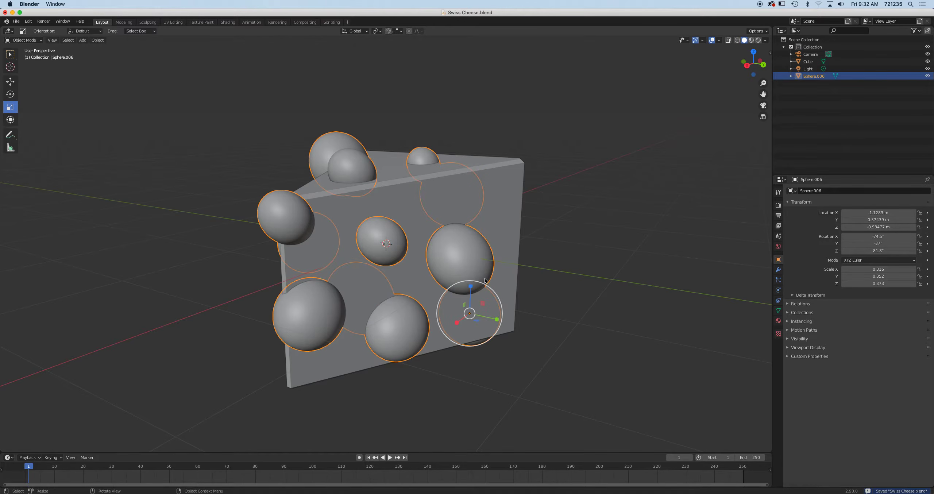
{"action": "left_click", "coordinate": [509, 243]}
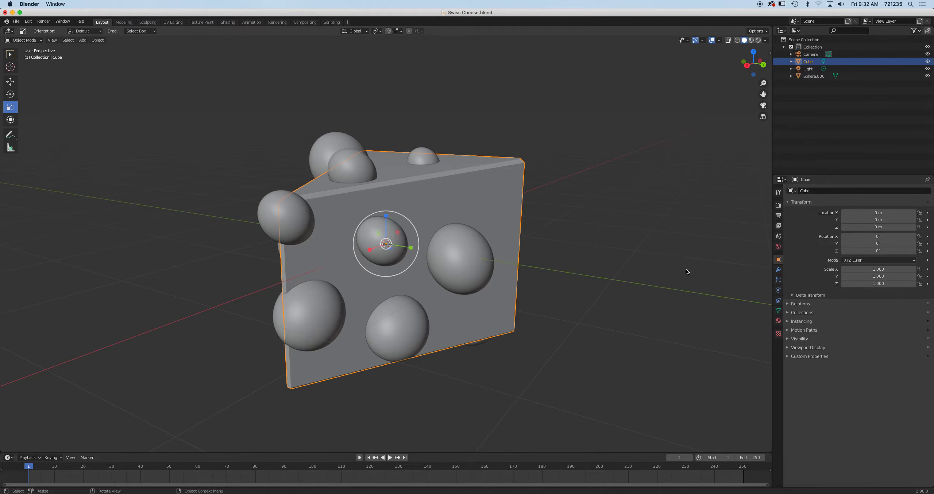
{"action": "left_click", "coordinate": [461, 255]}
{"action": "left_click", "coordinate": [496, 208]}
Add a Boolean Difference modifier to the wedge using Sphere.006 and apply it
{"action": "left_click", "coordinate": [778, 270]}
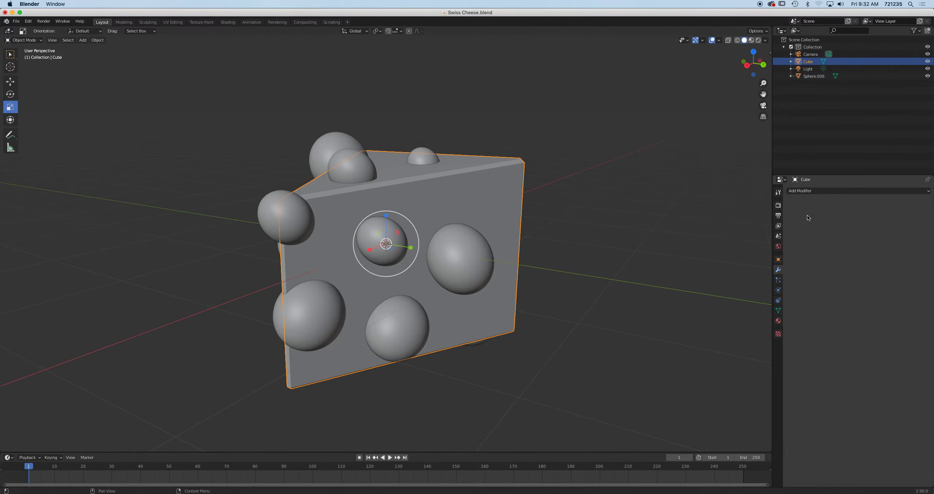
{"action": "left_click", "coordinate": [819, 191]}
{"action": "left_click", "coordinate": [795, 224]}
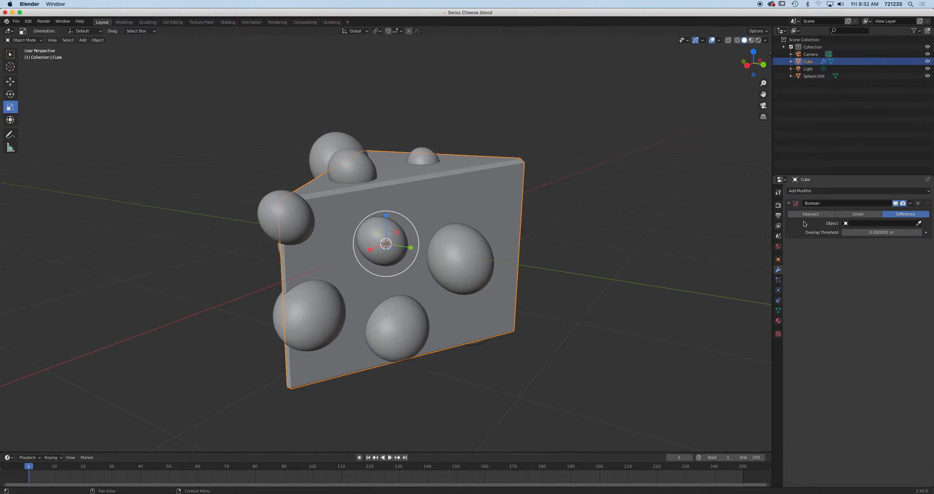
{"action": "left_click", "coordinate": [919, 223]}
{"action": "left_click", "coordinate": [342, 140]}
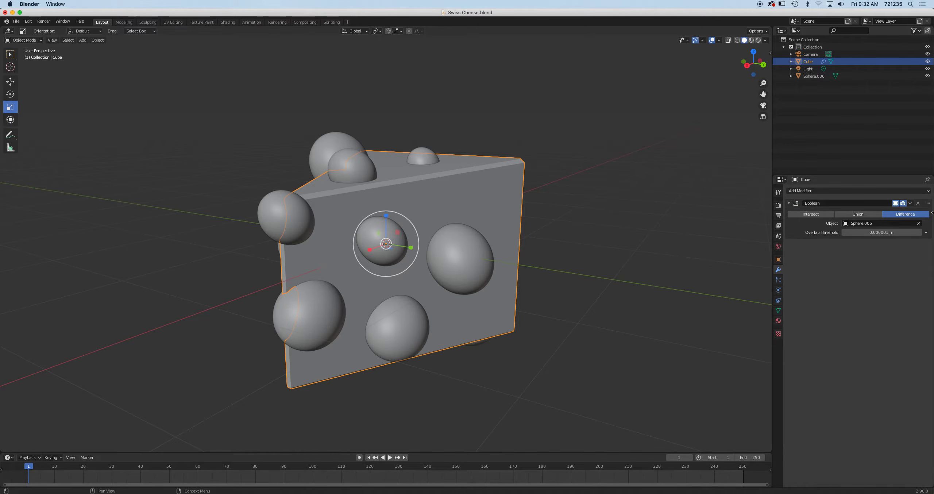
{"action": "left_click", "coordinate": [911, 204]}
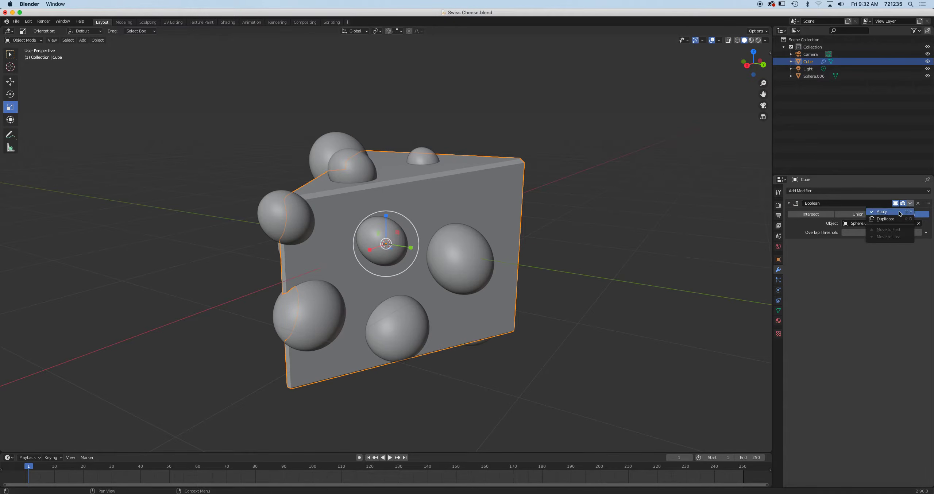
{"action": "left_click", "coordinate": [896, 211]}
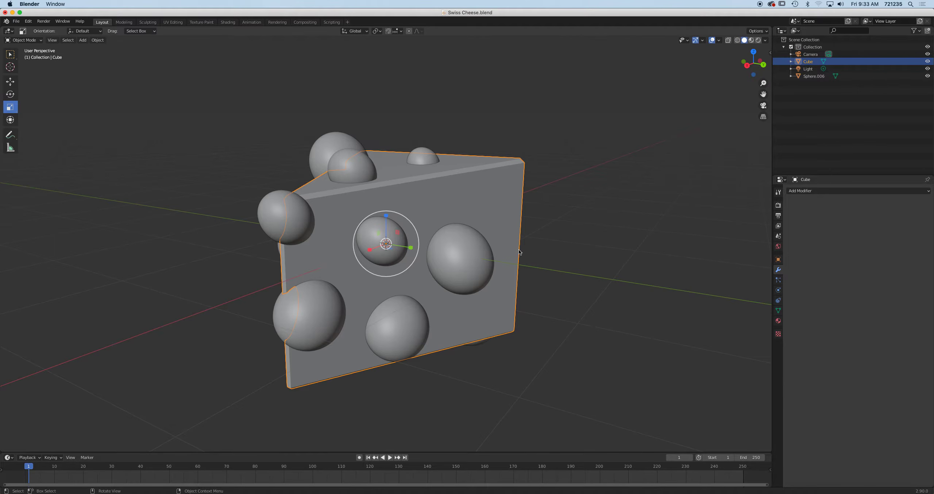
{"action": "left_click", "coordinate": [473, 259]}
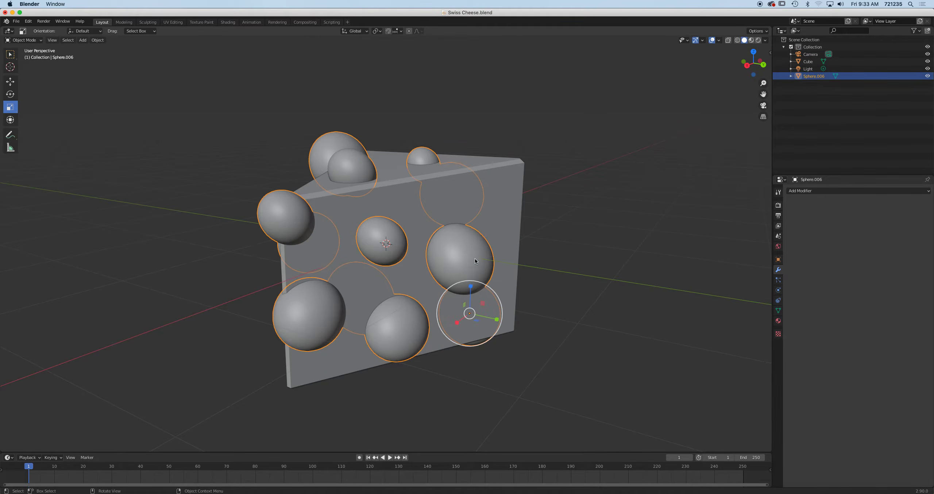
Move the joined spheres aside to reveal the holes carved in the wedge
{"action": "key", "text": "g"}
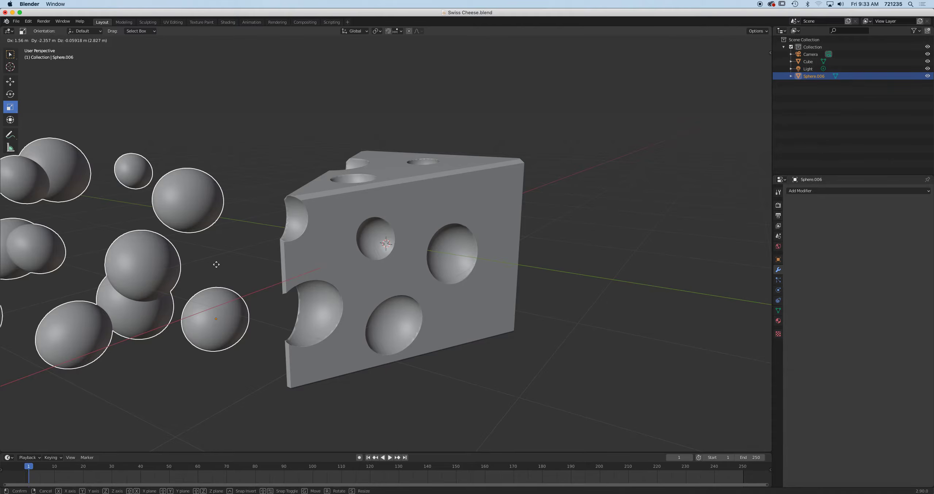
{"action": "left_click", "coordinate": [216, 264]}
{"action": "middle_click_drag", "start_coordinate": [312, 256], "coordinate": [398, 200]}
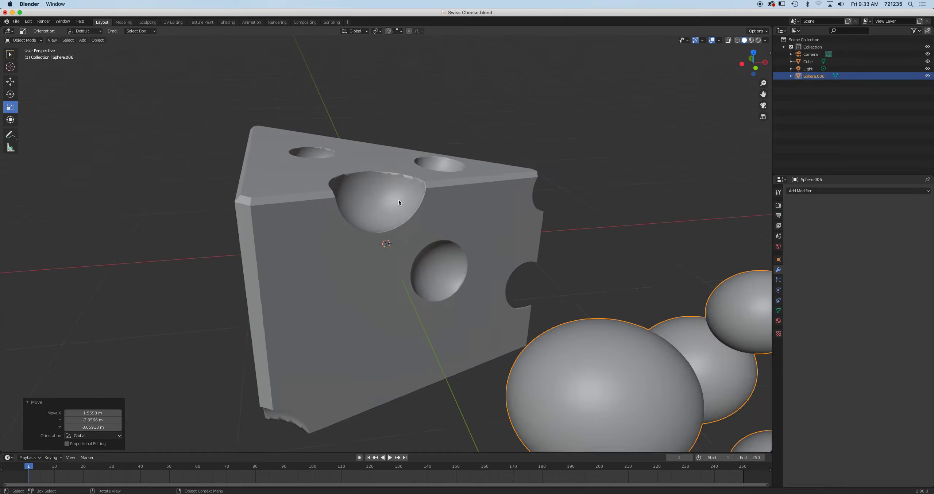
{"action": "scroll", "coordinate": [457, 134], "scroll_direction": "up", "scroll_amount": 3}
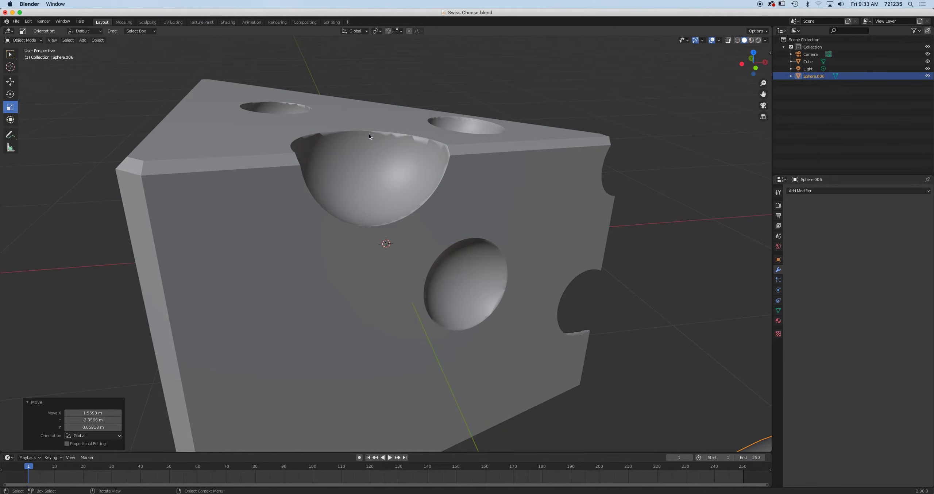
Shade the wedge smooth and enable Auto Smooth at 30° under Normals
{"action": "left_click", "coordinate": [256, 171]}
{"action": "right_click", "coordinate": [246, 174]}
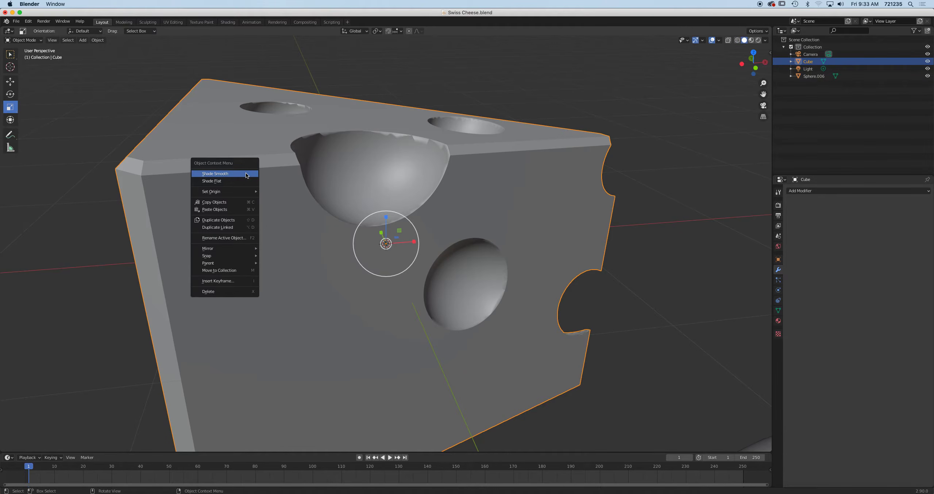
{"action": "left_click", "coordinate": [246, 174]}
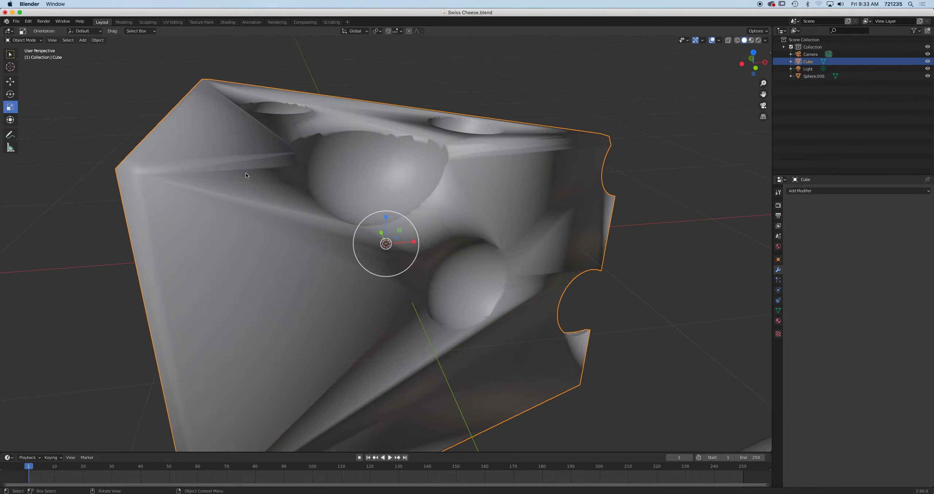
{"action": "right_click", "coordinate": [468, 202]}
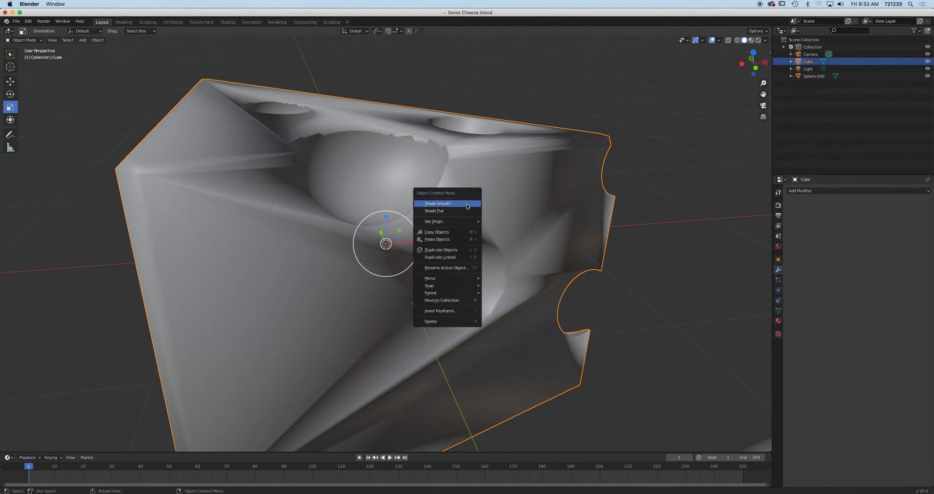
{"action": "left_click", "coordinate": [777, 310]}
{"action": "left_click", "coordinate": [790, 316]}
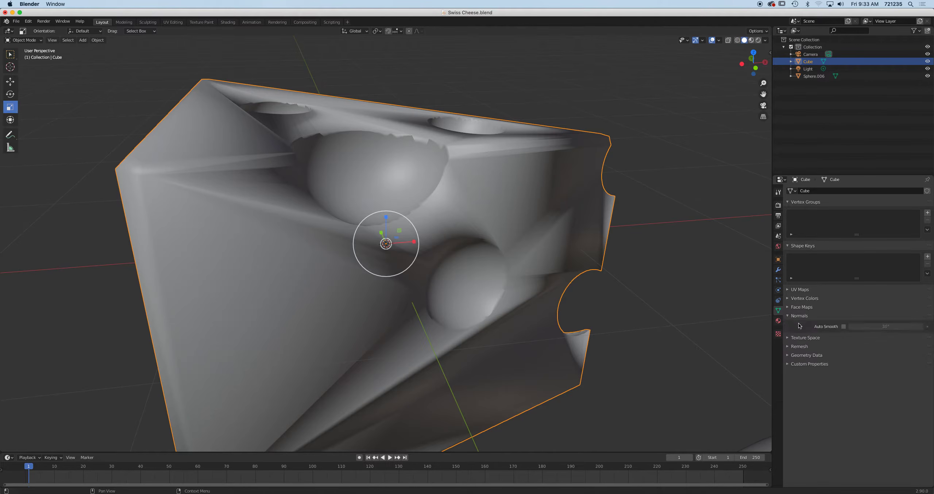
{"action": "left_click", "coordinate": [838, 328]}
{"action": "middle_click_drag", "start_coordinate": [544, 264], "coordinate": [306, 248]}
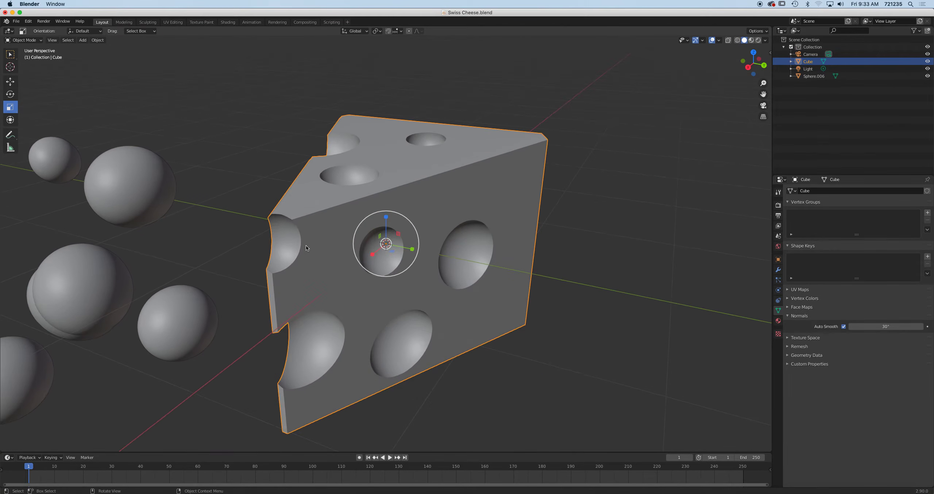
Delete the Sphere.006 cutter so only the holed cheese wedge remains
{"action": "left_click", "coordinate": [125, 196]}
{"action": "middle_click_drag", "start_coordinate": [125, 195], "coordinate": [323, 219]}
{"action": "middle_click_drag", "start_coordinate": [403, 202], "coordinate": [277, 204]}
{"action": "scroll", "coordinate": [276, 203], "scroll_direction": "down", "scroll_amount": 5}
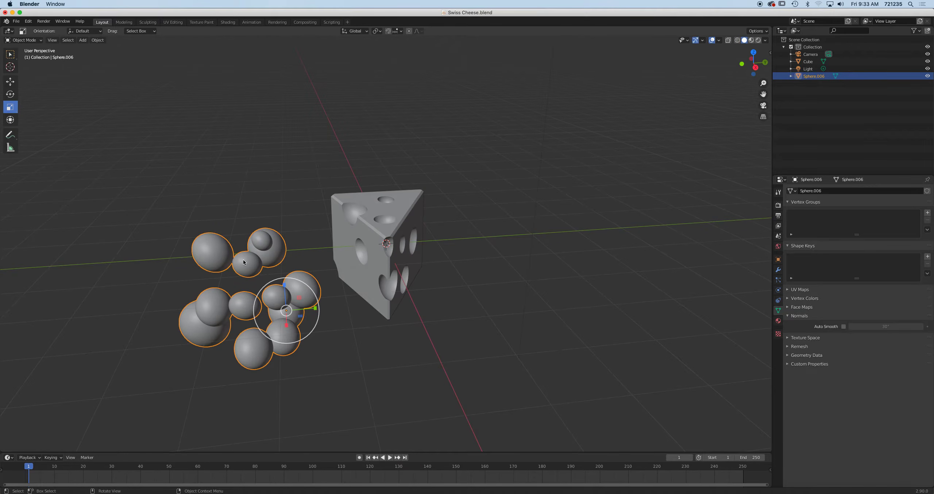
{"action": "key", "text": "Delete"}
{"action": "middle_click_drag", "start_coordinate": [338, 221], "coordinate": [370, 210]}
{"action": "scroll", "coordinate": [370, 210], "scroll_direction": "up", "scroll_amount": 4}
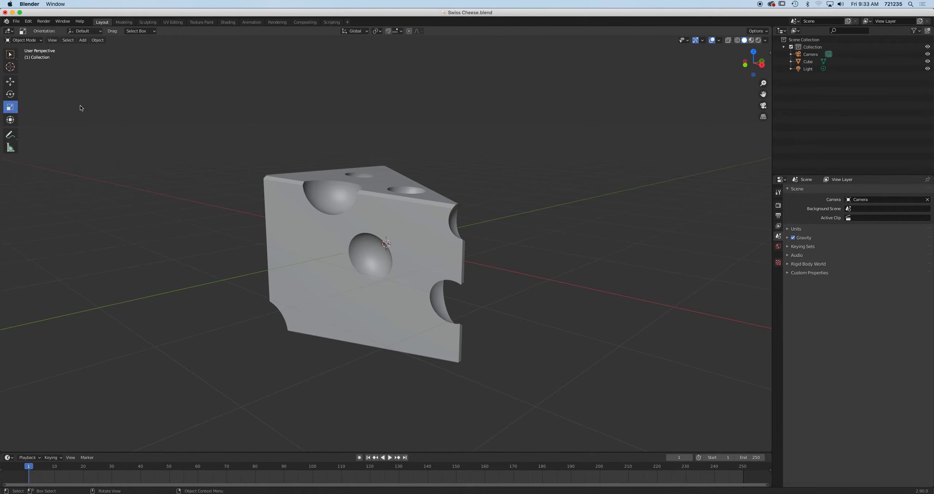
{"action": "left_click", "coordinate": [97, 40]}
{"action": "mouse_move", "coordinate": [82, 40]}
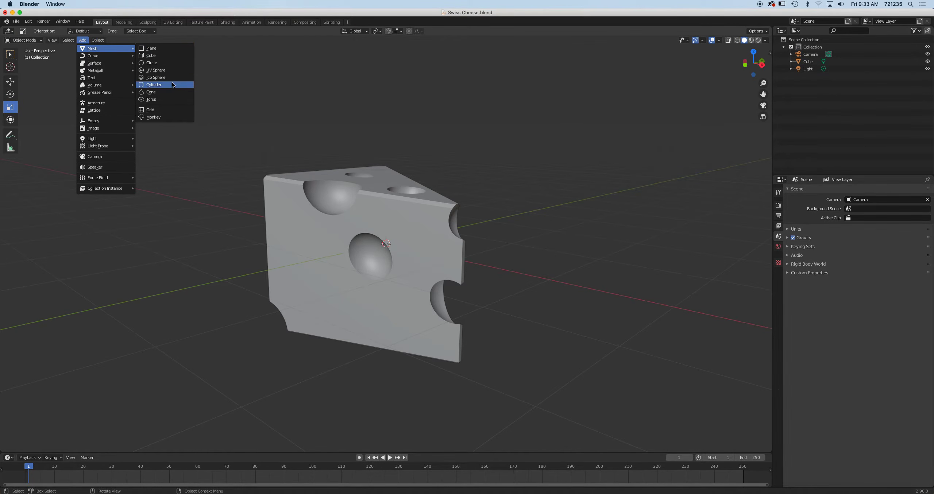
Add a cylinder, scale it up by 2.144 and flatten it along Z into a plate
{"action": "left_click", "coordinate": [173, 85]}
{"action": "middle_click_drag", "start_coordinate": [464, 221], "coordinate": [443, 258]}
{"action": "key", "text": "s"}
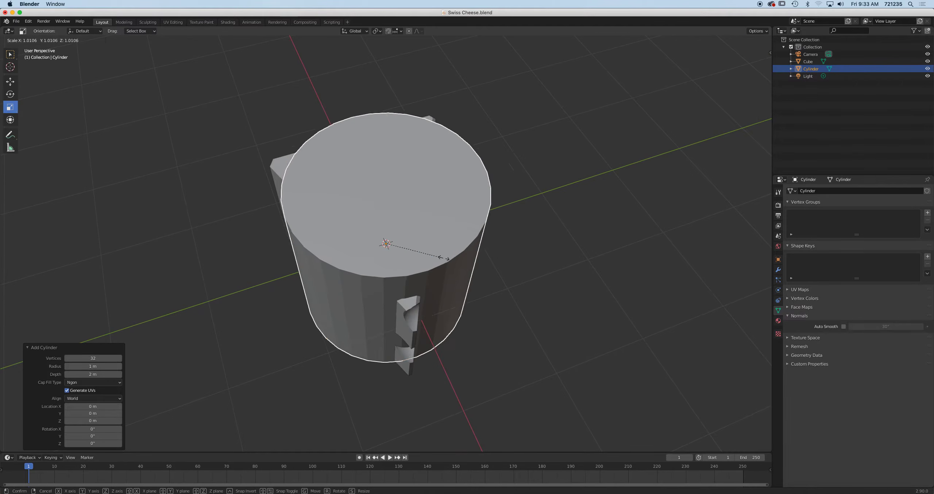
{"action": "left_click", "coordinate": [509, 263]}
{"action": "key", "text": "KP_1"}
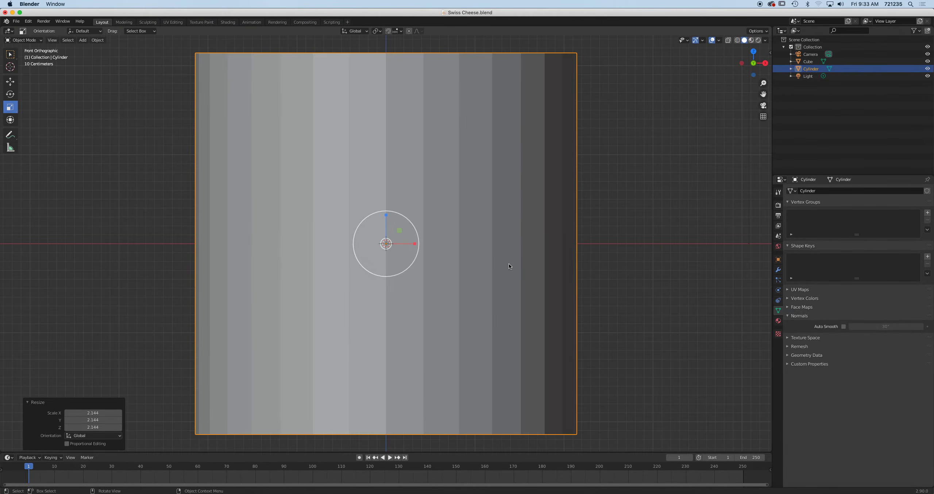
{"action": "key", "text": "s"}
{"action": "key", "text": "z"}
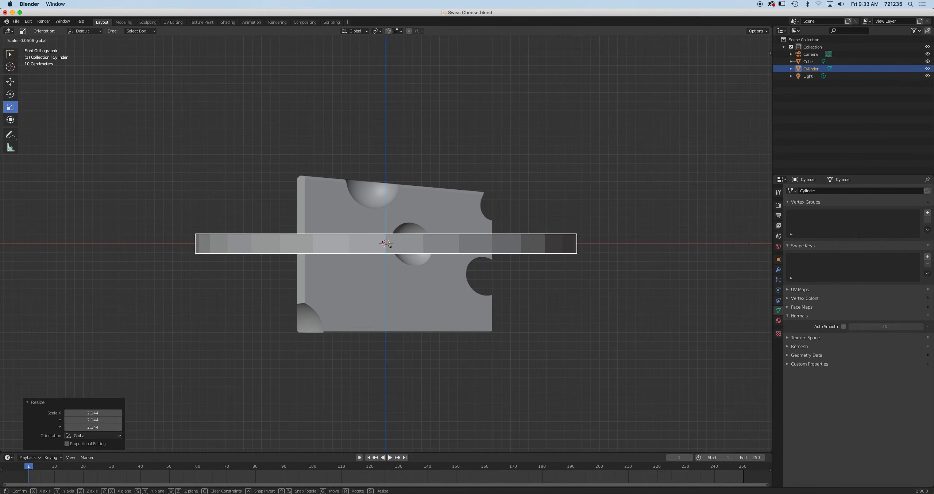
{"action": "left_click", "coordinate": [386, 243]}
{"action": "middle_click_drag", "start_coordinate": [461, 224], "coordinate": [431, 233]}
Lower the plate along Z to -1.029 m so the wedge sits on it
{"action": "left_click", "coordinate": [11, 81]}
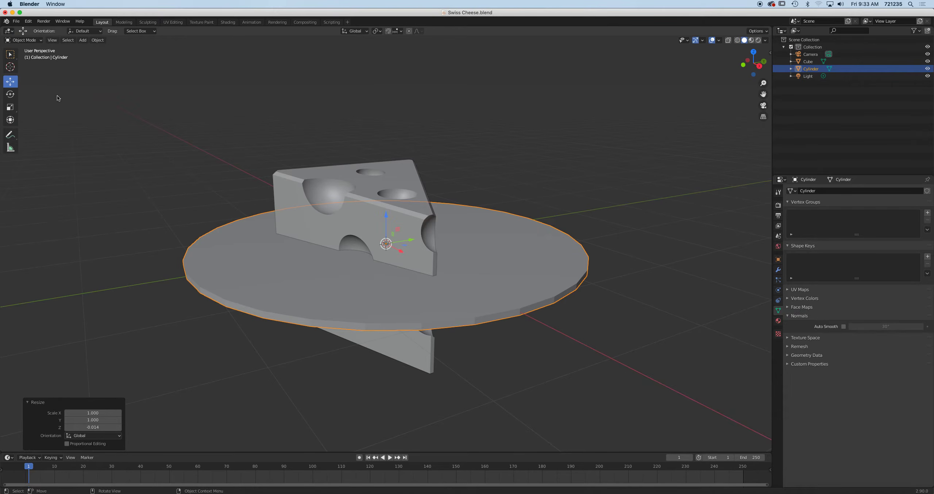
{"action": "left_click_drag", "start_coordinate": [387, 217], "coordinate": [385, 300]}
{"action": "middle_click_drag", "start_coordinate": [386, 300], "coordinate": [411, 279]}
{"action": "scroll", "coordinate": [419, 226], "scroll_direction": "down", "scroll_amount": 4}
{"action": "scroll", "coordinate": [419, 225], "scroll_direction": "up", "scroll_amount": 2}
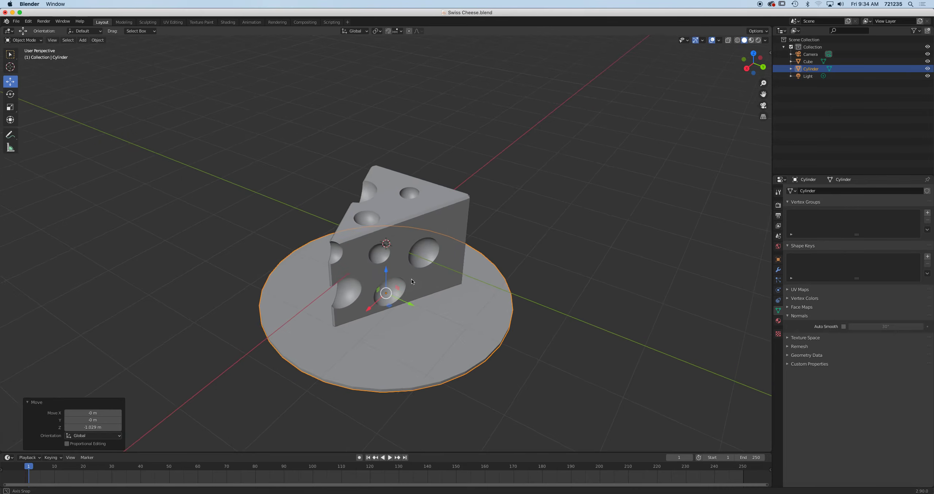
{"action": "scroll", "coordinate": [421, 233], "scroll_direction": "up", "scroll_amount": 5}
{"action": "scroll", "coordinate": [423, 241], "scroll_direction": "down", "scroll_amount": 5}
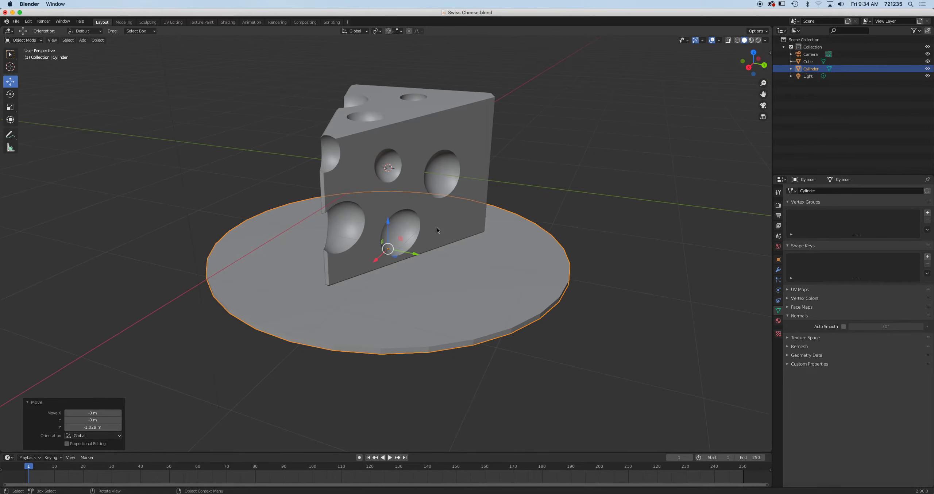
{"action": "middle_click_drag", "start_coordinate": [430, 119], "coordinate": [445, 181], "text": "shift"}
{"action": "left_click", "coordinate": [445, 181]}
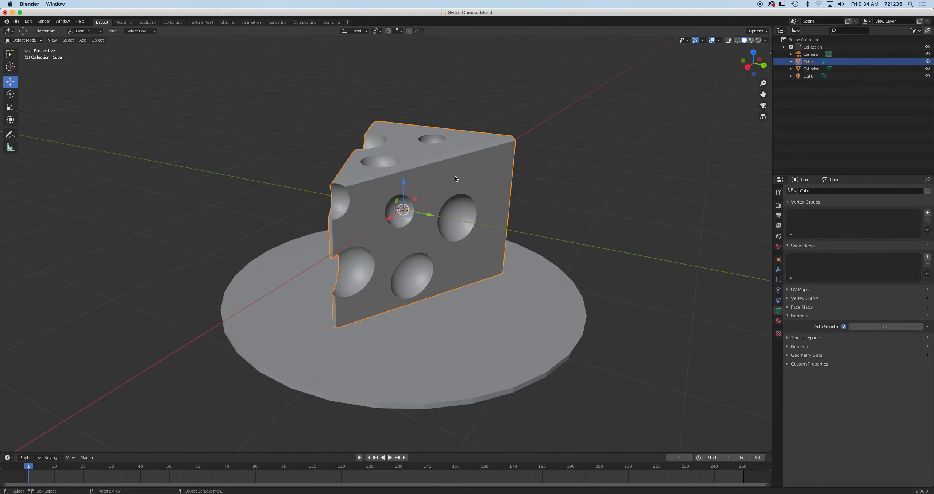
{"action": "left_click", "coordinate": [501, 328]}
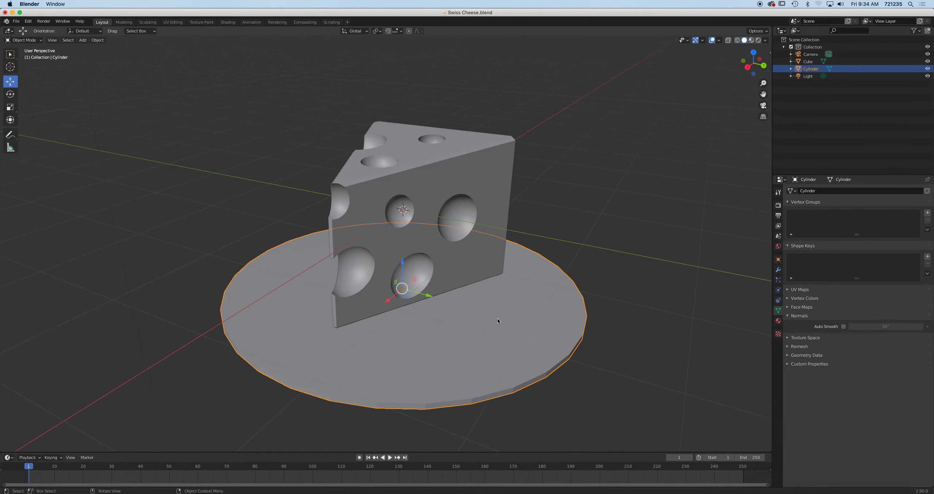
Open cc0textures.com in a new browser tab
{"action": "left_click", "coordinate": [146, 490]}
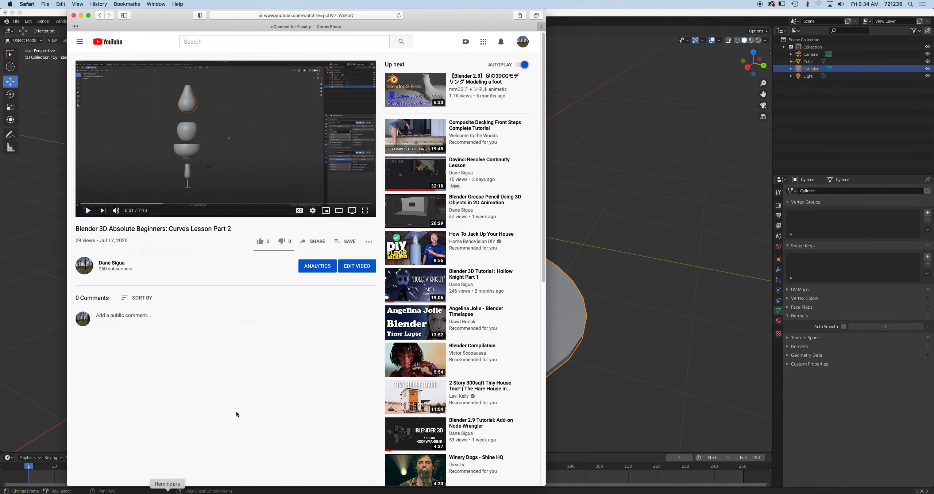
{"action": "left_click", "coordinate": [541, 27]}
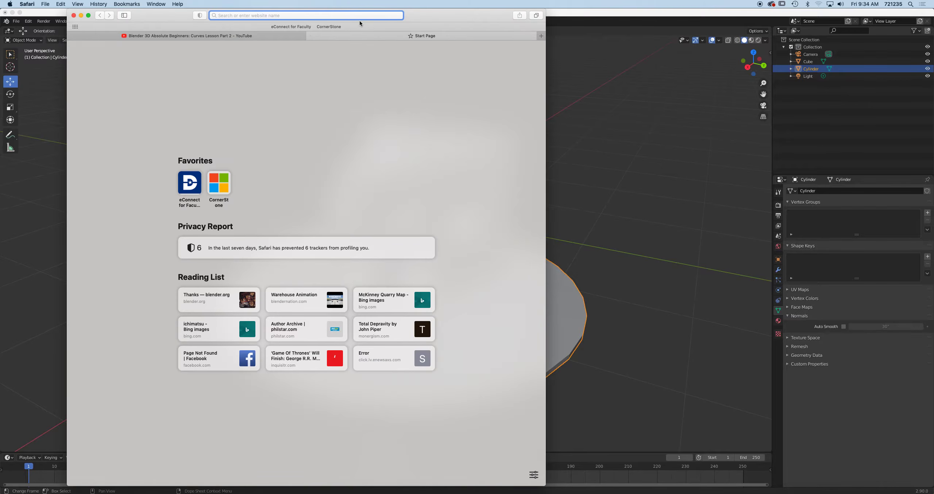
{"action": "type", "text": "cc0textures.com"}
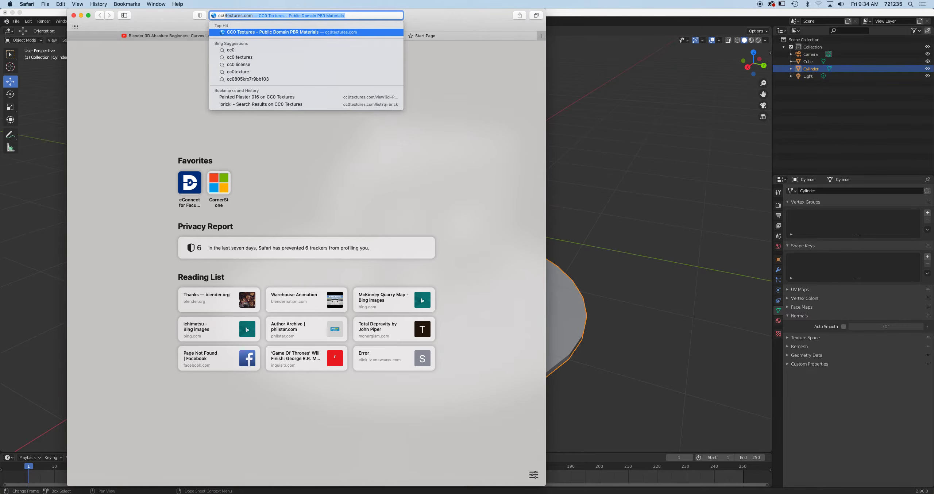
{"action": "left_click", "coordinate": [343, 36]}
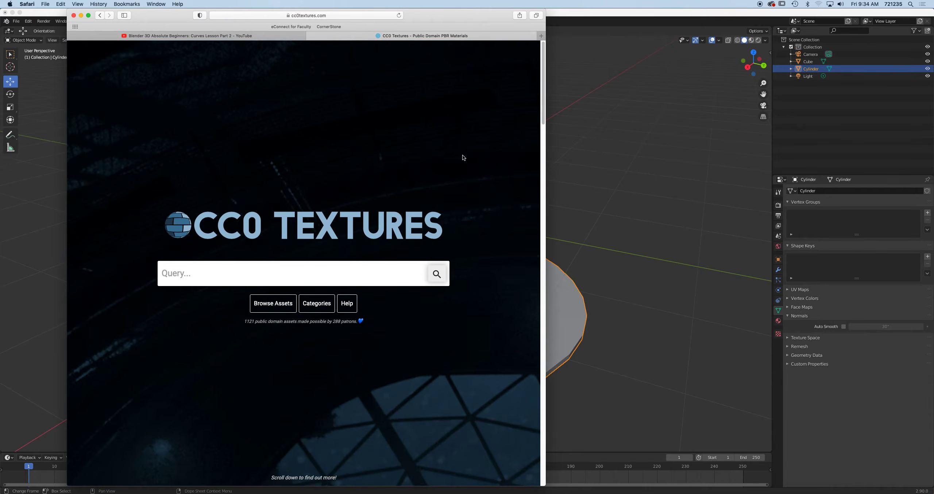
Search for 'wood' textures and open the Wood 046 texture page
{"action": "left_click", "coordinate": [277, 274]}
{"action": "type", "text": "wood"}
{"action": "key", "text": "Return"}
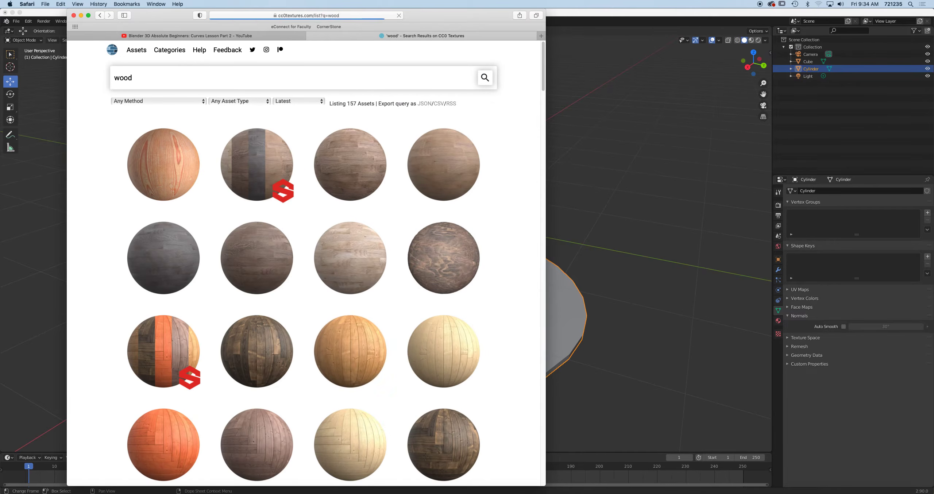
{"action": "scroll", "coordinate": [261, 301], "scroll_direction": "down", "scroll_amount": 10}
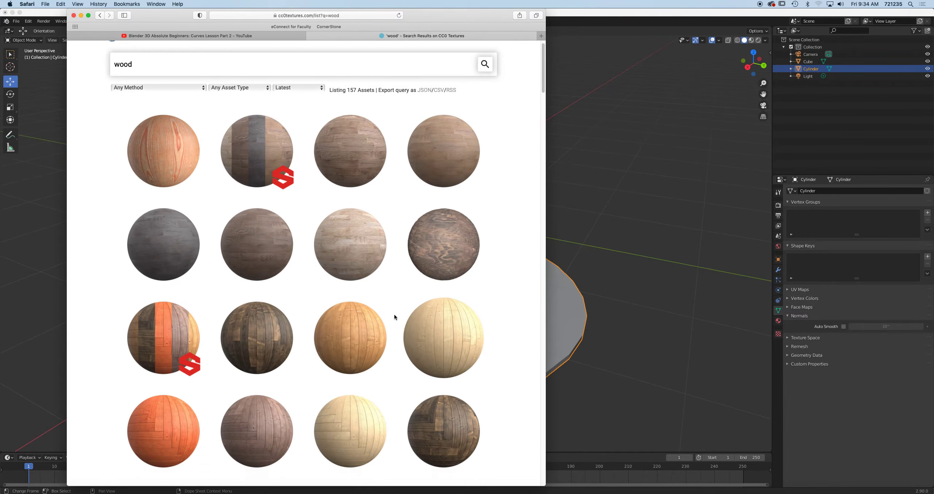
{"action": "scroll", "coordinate": [261, 301], "scroll_direction": "up", "scroll_amount": 7}
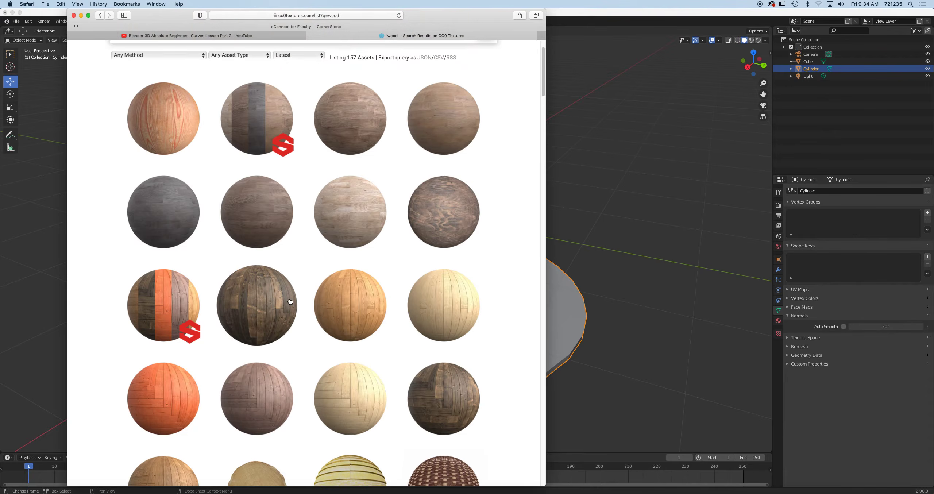
{"action": "scroll", "coordinate": [312, 298], "scroll_direction": "down", "scroll_amount": 13}
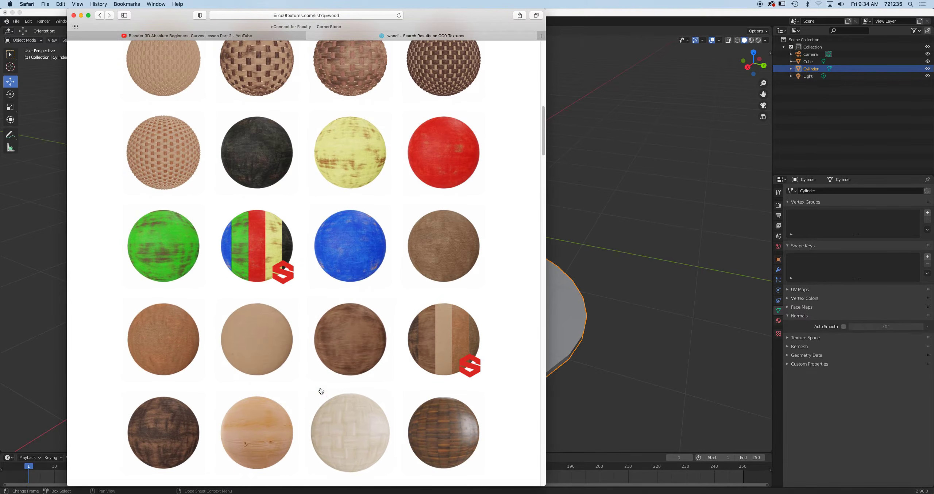
{"action": "scroll", "coordinate": [319, 388], "scroll_direction": "up", "scroll_amount": 15}
{"action": "left_click", "coordinate": [179, 172]}
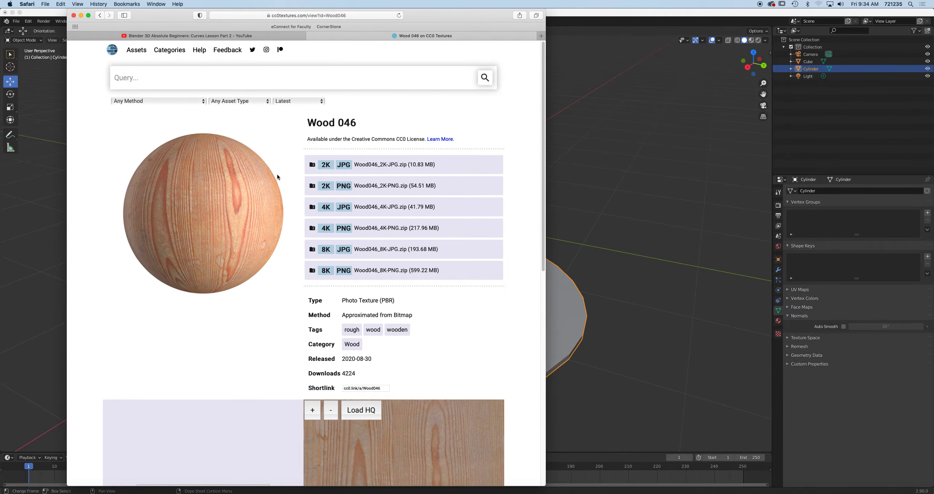
Start the Wood 046 4K PNG download, check its progress, and return to Blender
{"action": "left_click", "coordinate": [380, 229]}
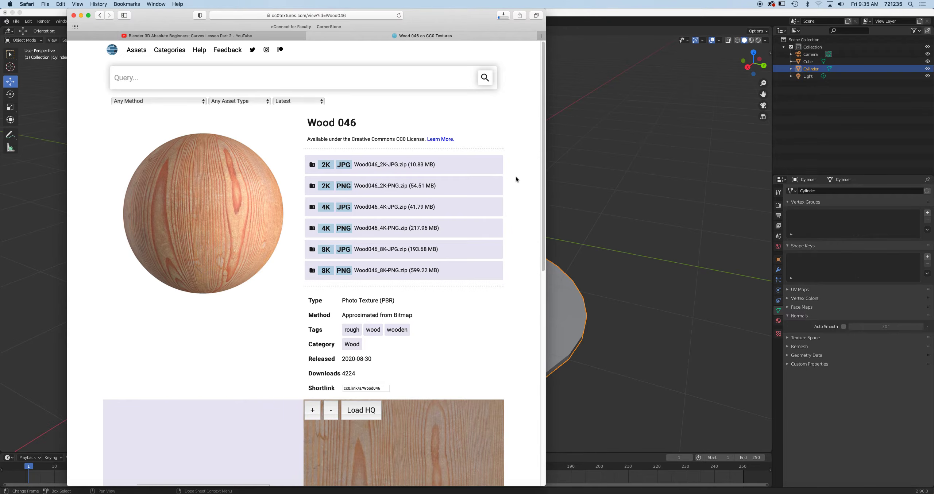
{"action": "left_click", "coordinate": [503, 16]}
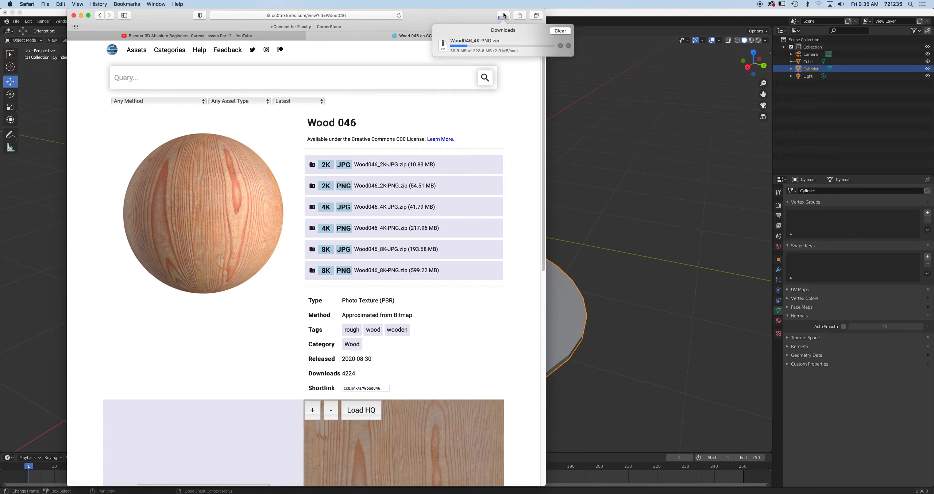
{"action": "left_click", "coordinate": [631, 273]}
{"action": "left_click", "coordinate": [471, 183]}
{"action": "middle_click_drag", "start_coordinate": [447, 214], "coordinate": [475, 204]}
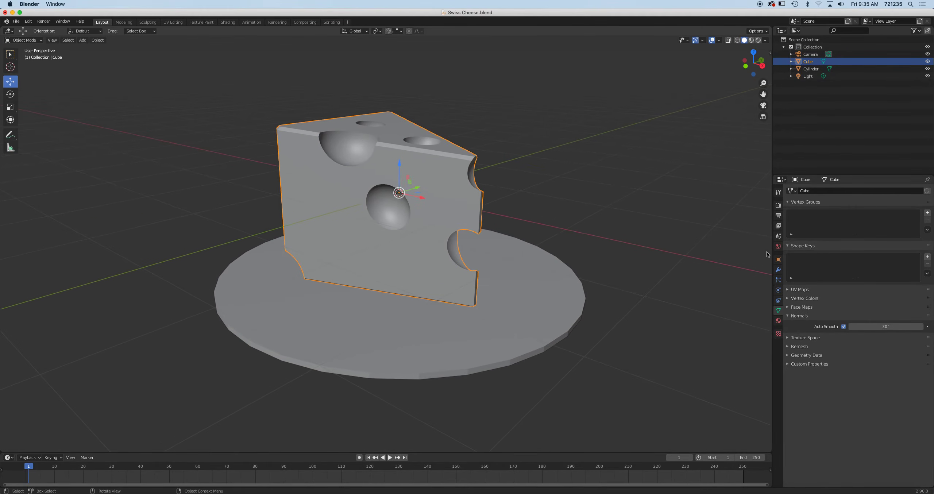
Set the cheese wedge's Principled BSDF Base Color to a warm yellow
{"action": "left_click", "coordinate": [778, 320]}
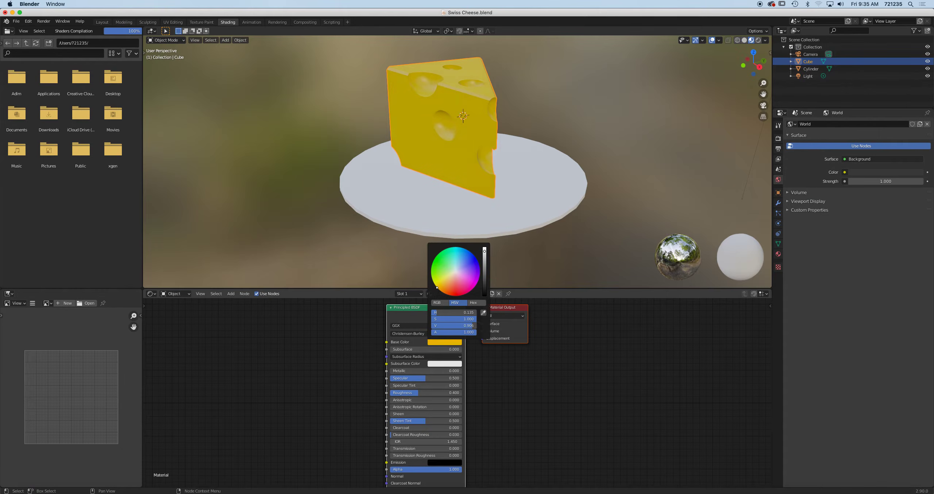
{"action": "mouse_move", "coordinate": [437, 287]}
{"action": "left_mouse_down"}
{"action": "mouse_move", "coordinate": [449, 294]}
{"action": "mouse_move", "coordinate": [439, 290]}
{"action": "left_mouse_up"}
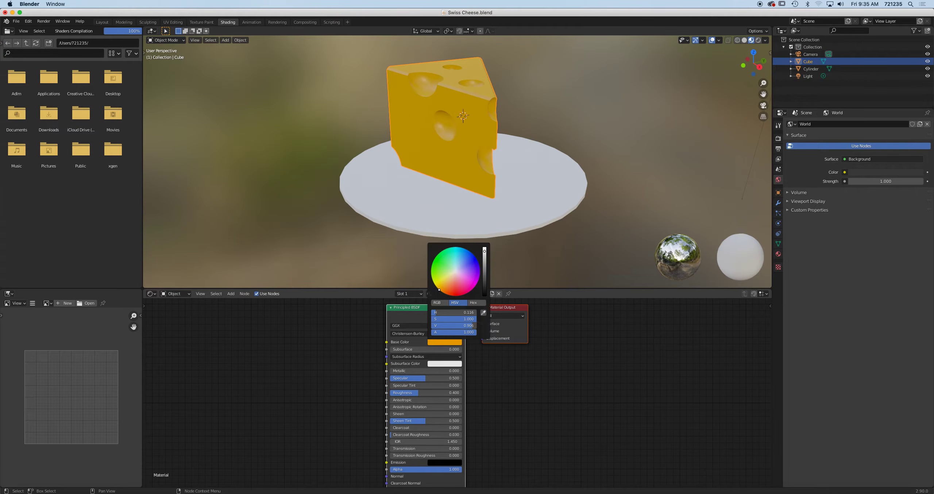
{"action": "mouse_move", "coordinate": [439, 289]}
{"action": "left_mouse_down"}
{"action": "mouse_move", "coordinate": [447, 294]}
{"action": "mouse_move", "coordinate": [437, 289]}
{"action": "left_mouse_up"}
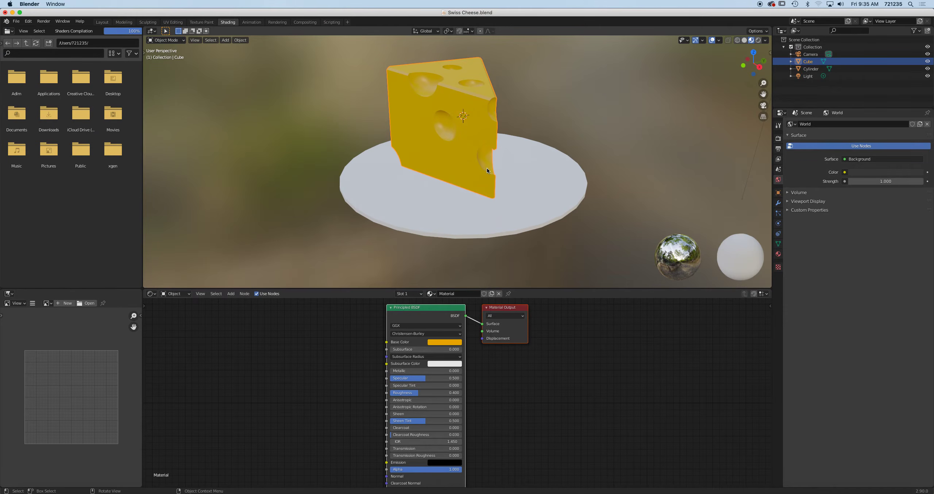
{"action": "scroll", "coordinate": [484, 158], "scroll_direction": "up", "scroll_amount": 4}
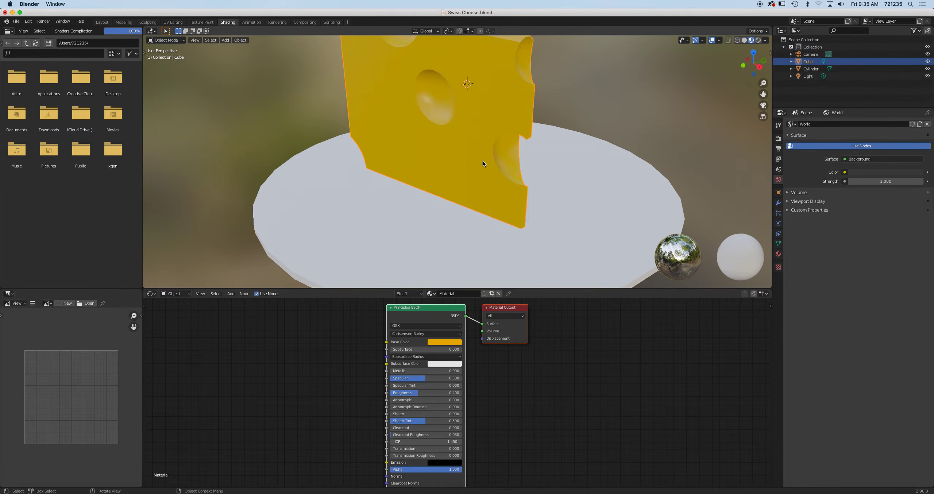
{"action": "scroll", "coordinate": [436, 373], "scroll_direction": "up", "scroll_amount": 4}
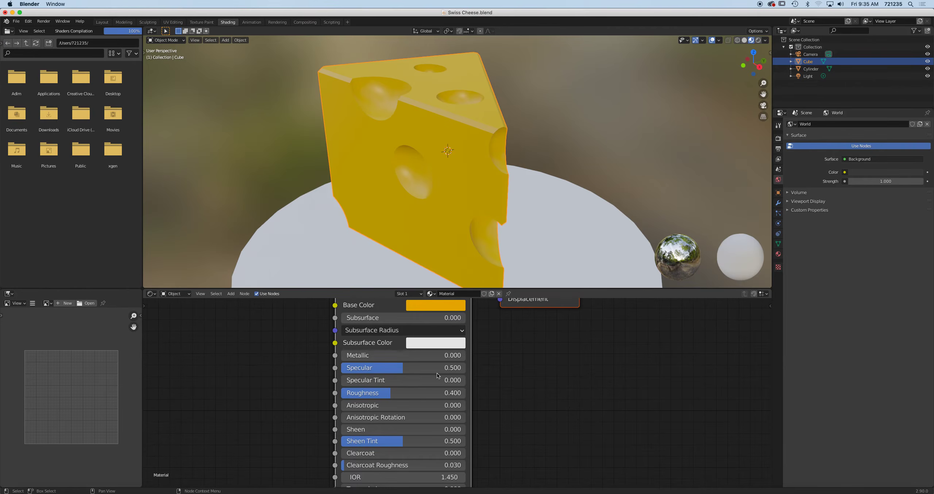
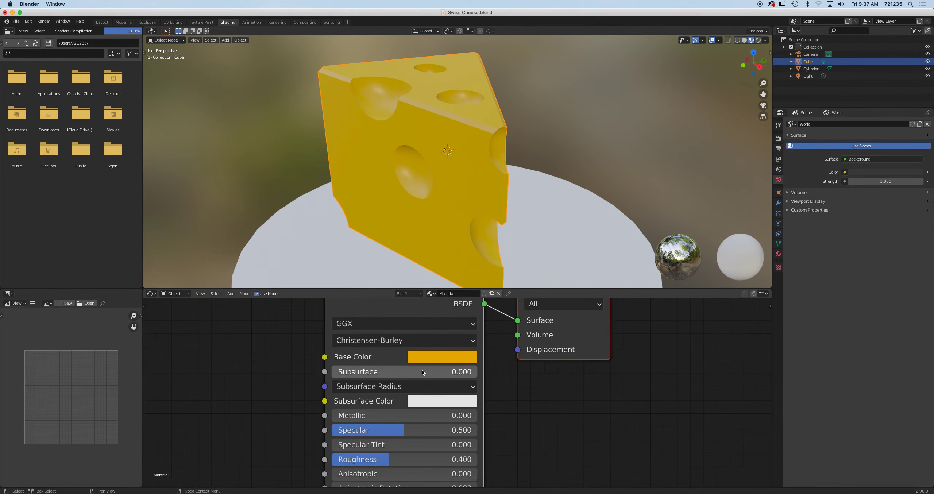
Try a few Subsurface strengths on the cheese, then reset Subsurface to zero
{"action": "mouse_move", "coordinate": [347, 375]}
{"action": "left_mouse_down"}
{"action": "mouse_move", "coordinate": [377, 376]}
{"action": "mouse_move", "coordinate": [358, 376]}
{"action": "left_mouse_up"}
{"action": "mouse_move", "coordinate": [368, 372]}
{"action": "left_mouse_down"}
{"action": "mouse_move", "coordinate": [396, 371]}
{"action": "mouse_move", "coordinate": [386, 372]}
{"action": "left_mouse_up"}
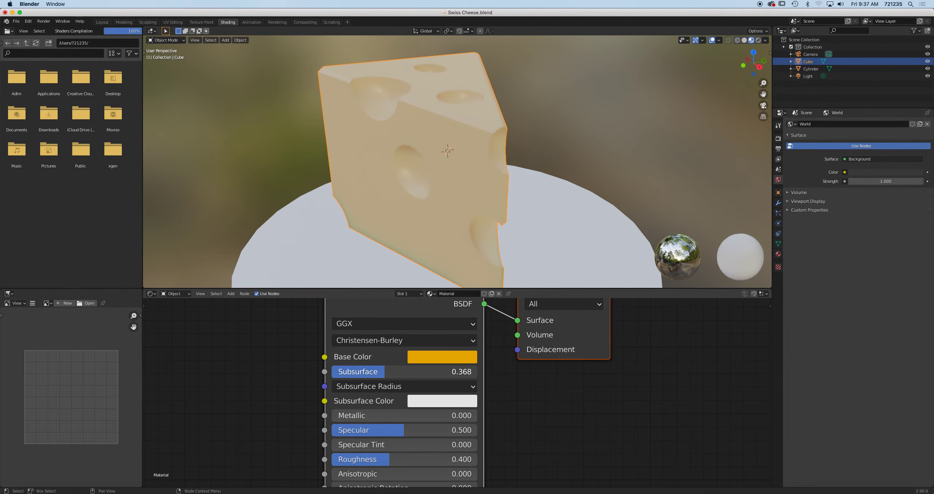
{"action": "left_click_drag", "start_coordinate": [385, 372], "coordinate": [334, 372]}
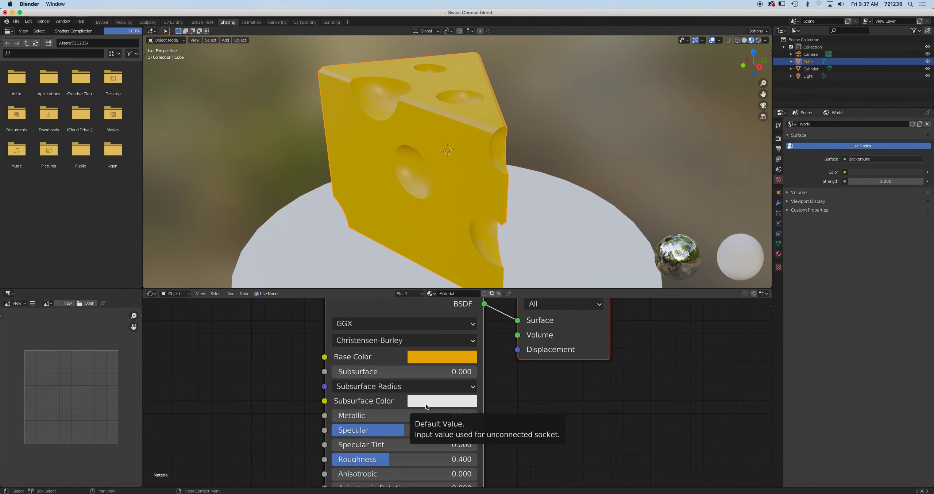
Copy the yellow Base Color onto Subsurface Color and set Subsurface to 0.677
{"action": "left_click_drag", "start_coordinate": [443, 355], "coordinate": [445, 403]}
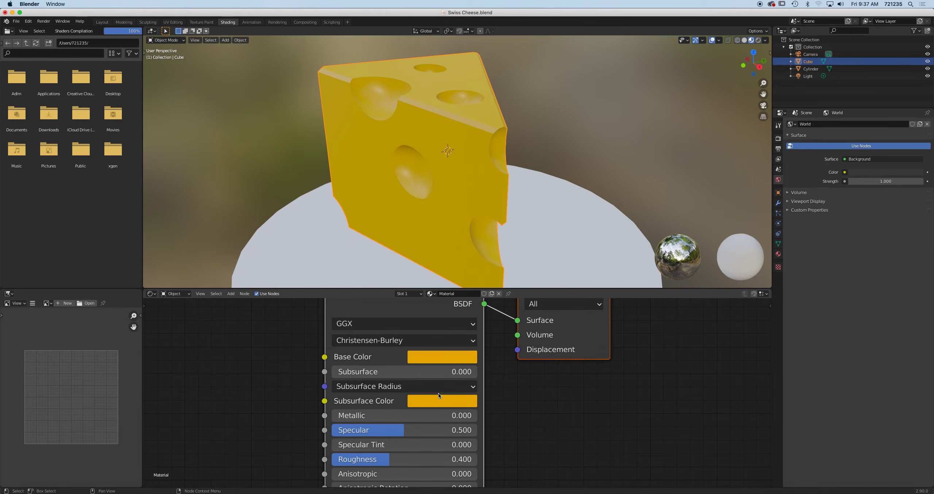
{"action": "left_click_drag", "start_coordinate": [442, 371], "coordinate": [517, 372]}
{"action": "middle_click_drag", "start_coordinate": [436, 197], "coordinate": [701, 144]}
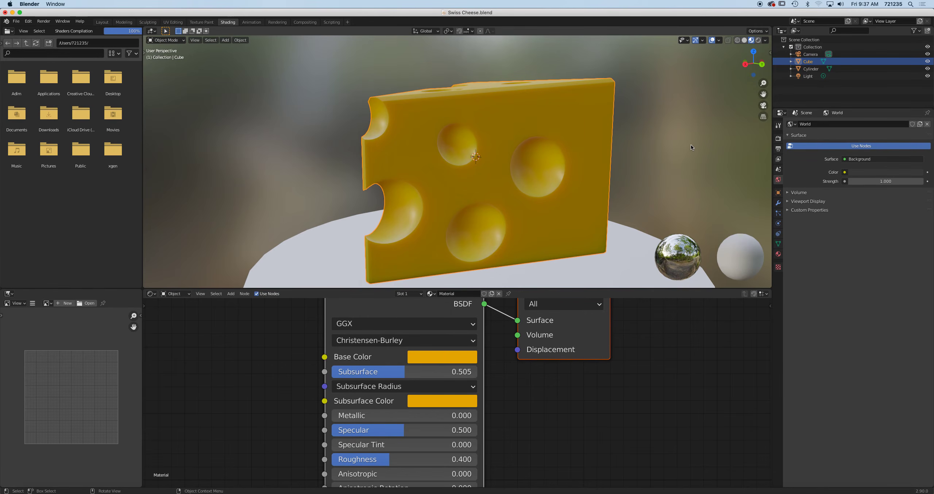
{"action": "left_click_drag", "start_coordinate": [400, 375], "coordinate": [331, 372]}
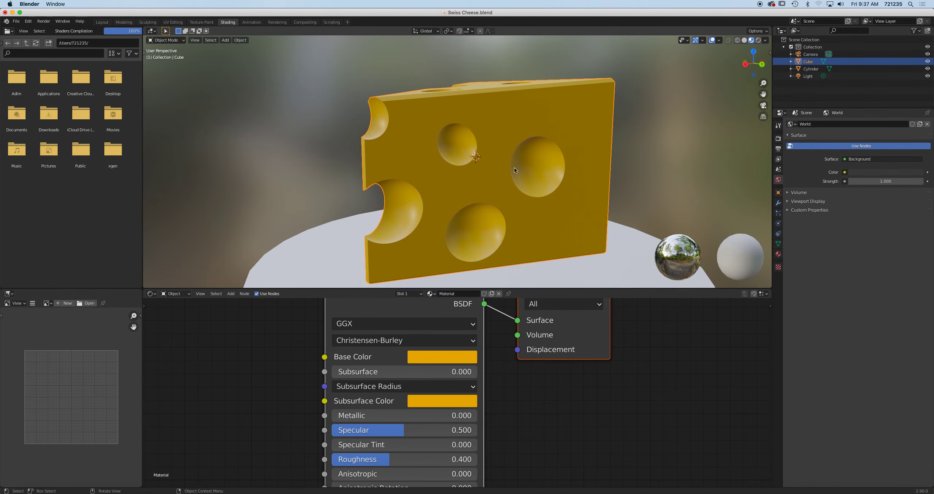
{"action": "left_click_drag", "start_coordinate": [397, 372], "coordinate": [430, 371]}
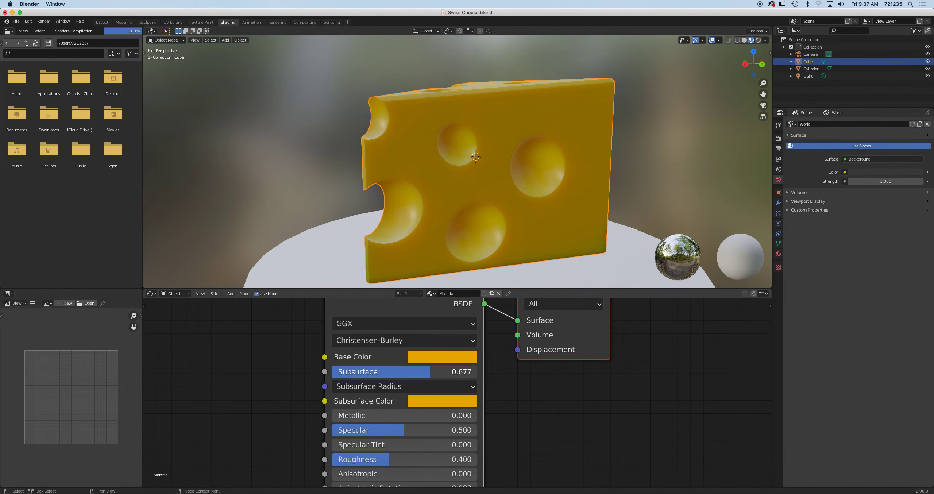
{"action": "middle_click_drag", "start_coordinate": [458, 201], "coordinate": [646, 215]}
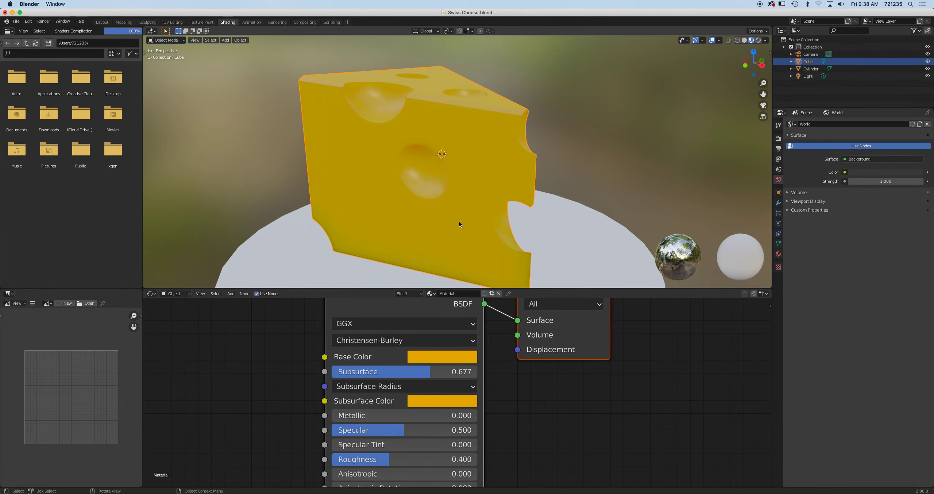
Give the plate a new material, Material.001, with Roughness raised to 0.714
{"action": "left_click", "coordinate": [565, 250]}
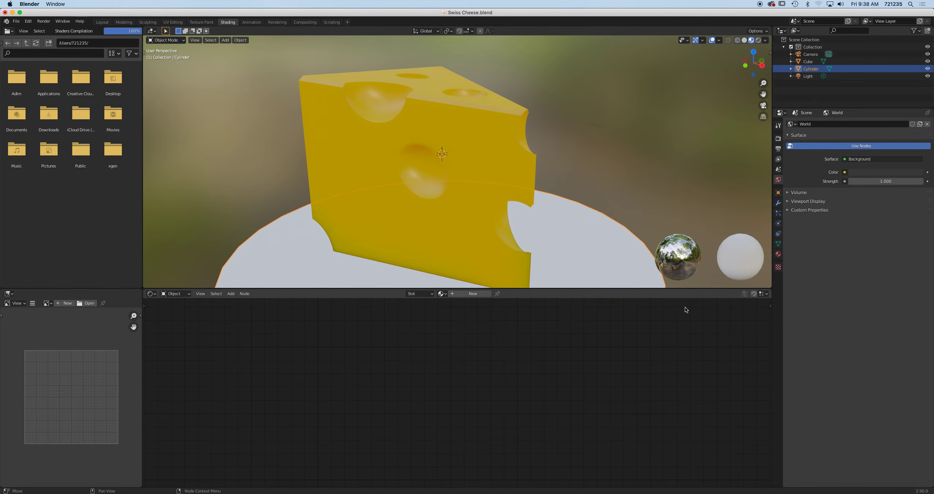
{"action": "left_click", "coordinate": [778, 254]}
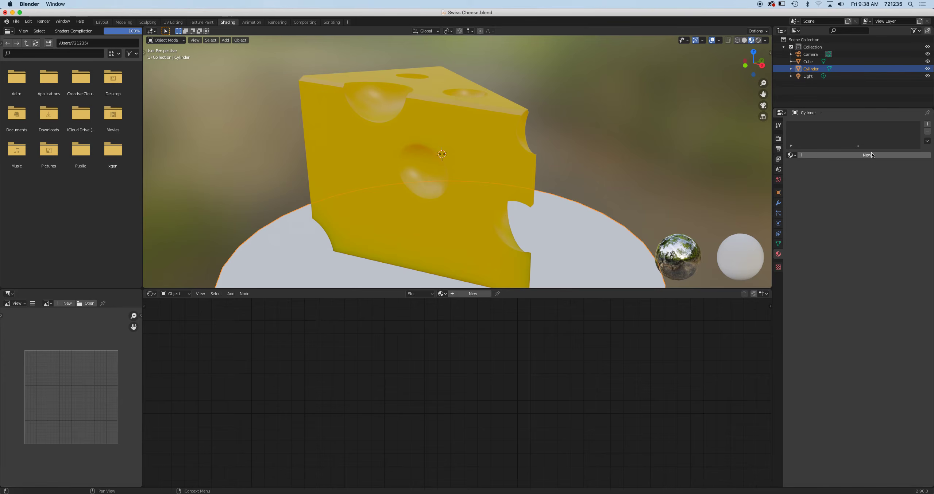
{"action": "left_click", "coordinate": [847, 155]}
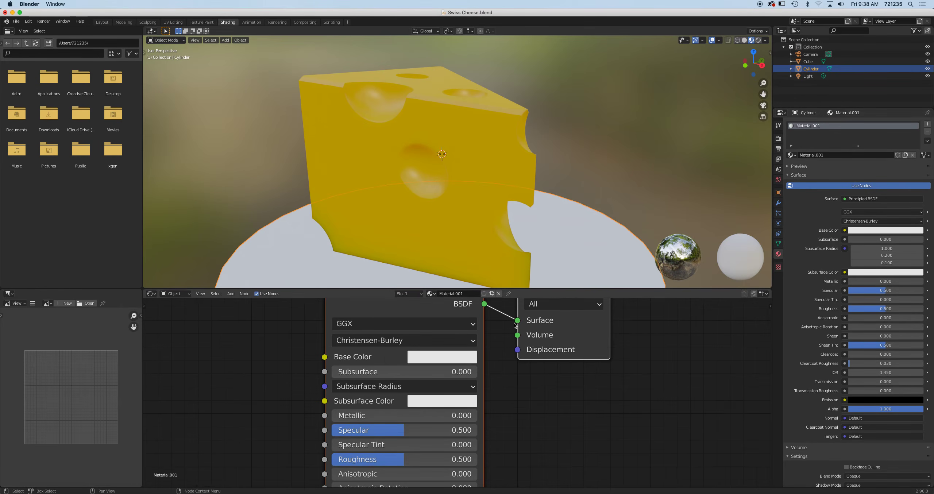
{"action": "scroll", "coordinate": [514, 325], "scroll_direction": "down", "scroll_amount": 5}
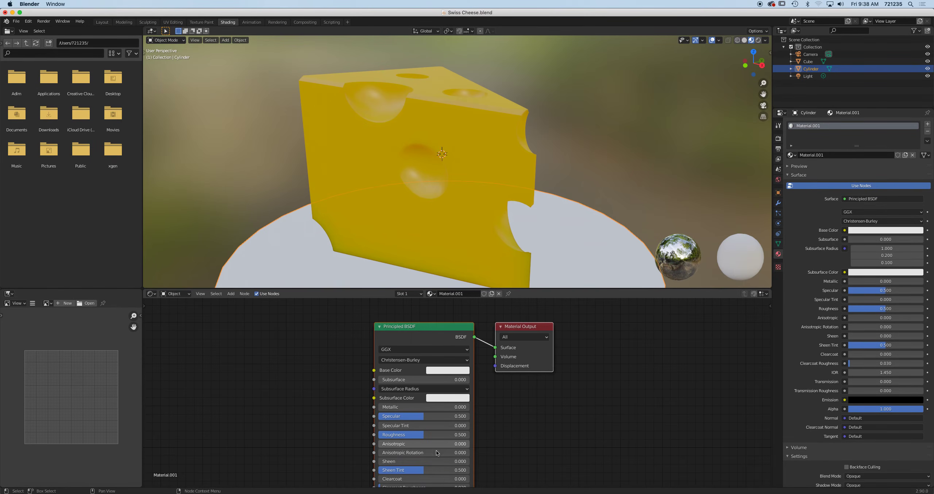
{"action": "left_click_drag", "start_coordinate": [420, 435], "coordinate": [443, 436]}
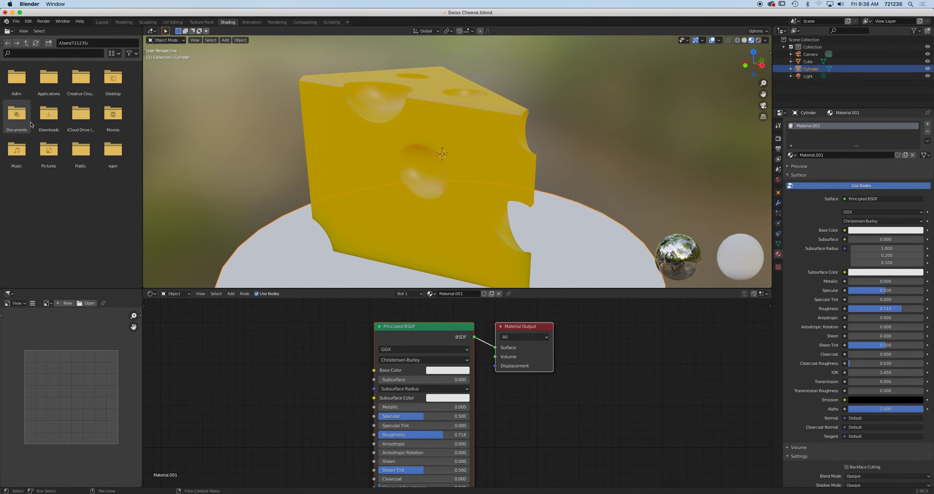
From Downloads/Wood046_4K in list view, add Wood046_4K_Color.png and link it to Base Color
{"action": "double_click", "coordinate": [48, 114]}
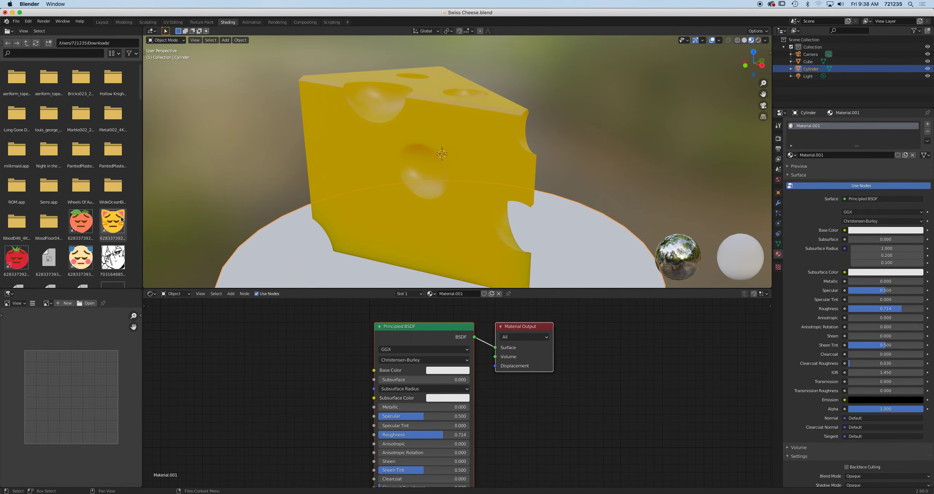
{"action": "double_click", "coordinate": [20, 227]}
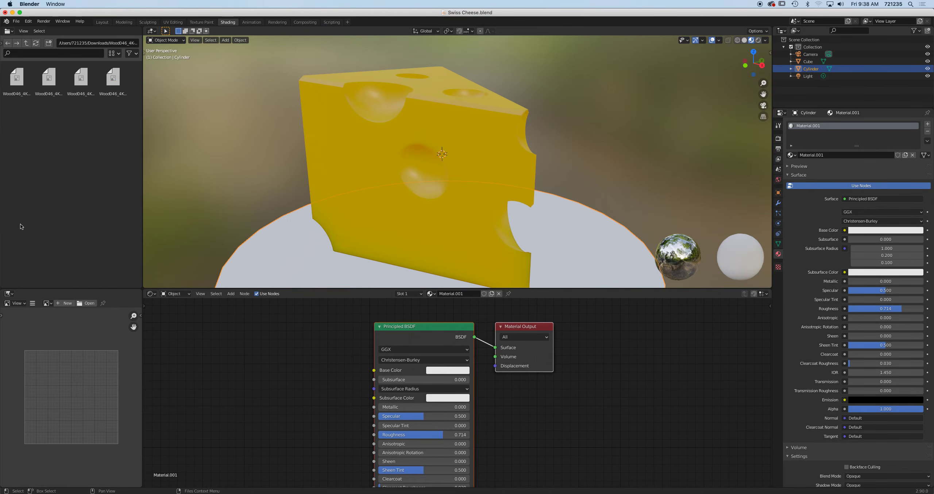
{"action": "left_click", "coordinate": [110, 55]}
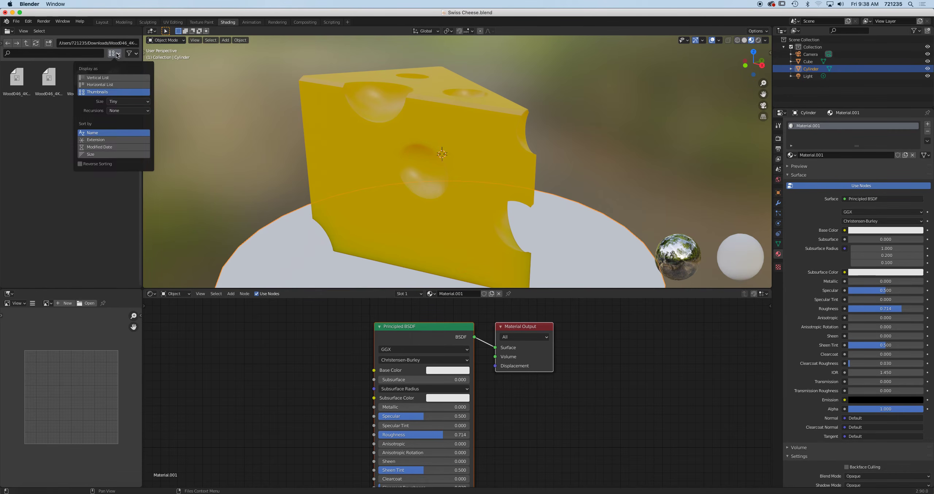
{"action": "left_click", "coordinate": [113, 78]}
{"action": "left_click", "coordinate": [11, 74]}
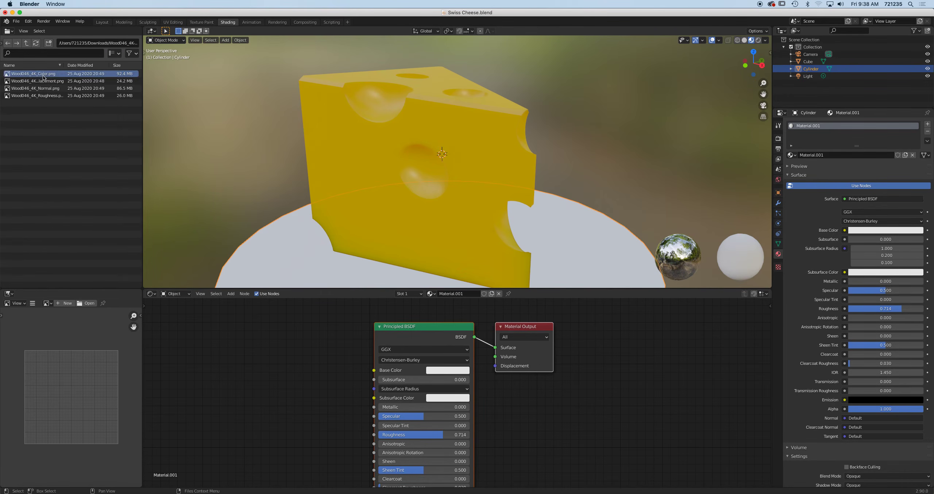
{"action": "left_click_drag", "start_coordinate": [7, 76], "coordinate": [214, 333]}
{"action": "left_click_drag", "start_coordinate": [302, 344], "coordinate": [379, 370]}
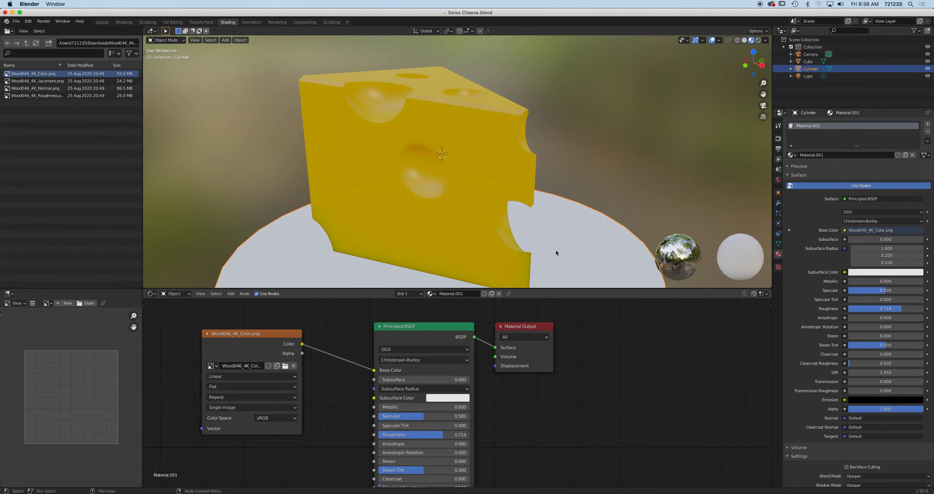
Spread out the image, shader and output nodes, and select Wood046_4K_Normal.png in the browser
{"action": "scroll", "coordinate": [556, 252], "scroll_direction": "up", "scroll_amount": 2}
{"action": "scroll", "coordinate": [556, 252], "scroll_direction": "down", "scroll_amount": 4}
{"action": "middle_click_drag", "start_coordinate": [540, 251], "coordinate": [485, 252]}
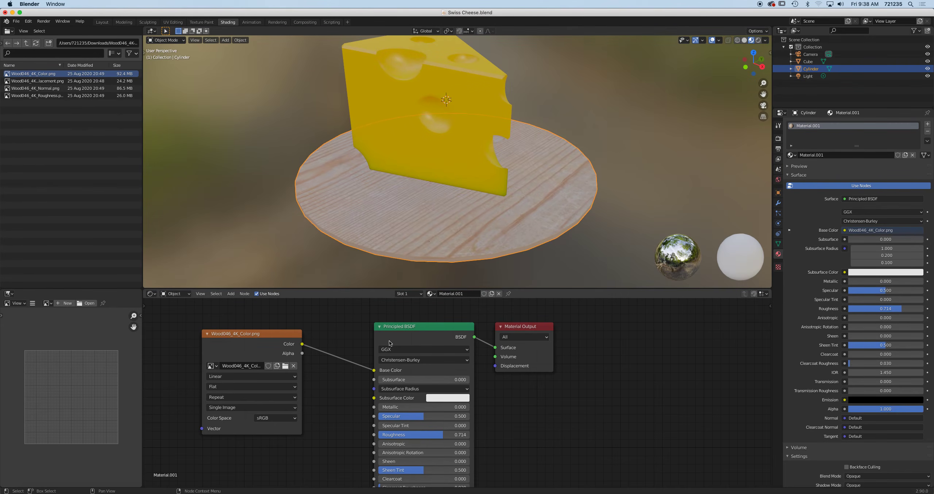
{"action": "left_click_drag", "start_coordinate": [412, 315], "coordinate": [541, 338]}
{"action": "left_click_drag", "start_coordinate": [452, 327], "coordinate": [589, 338]}
{"action": "left_click_drag", "start_coordinate": [257, 335], "coordinate": [237, 317]}
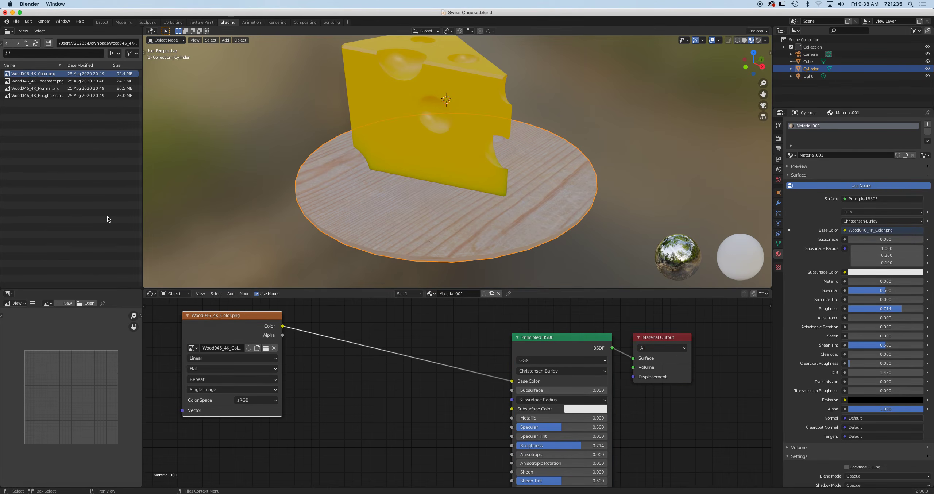
{"action": "left_click", "coordinate": [45, 90]}
{"action": "left_click_drag", "start_coordinate": [21, 89], "coordinate": [52, 122]}
Add Wood046_4K_Normal.png as an image texture node beside the plate shader
{"action": "left_click", "coordinate": [10, 89]}
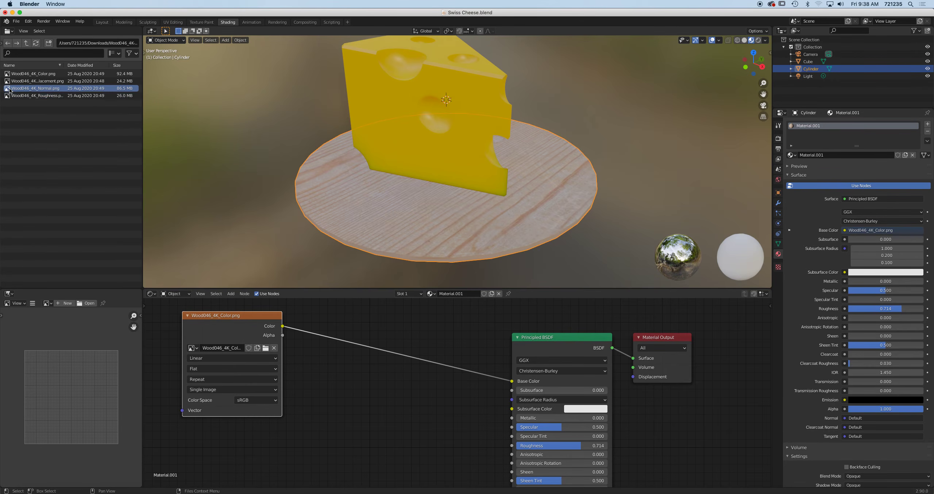
{"action": "left_click_drag", "start_coordinate": [9, 91], "coordinate": [334, 440]}
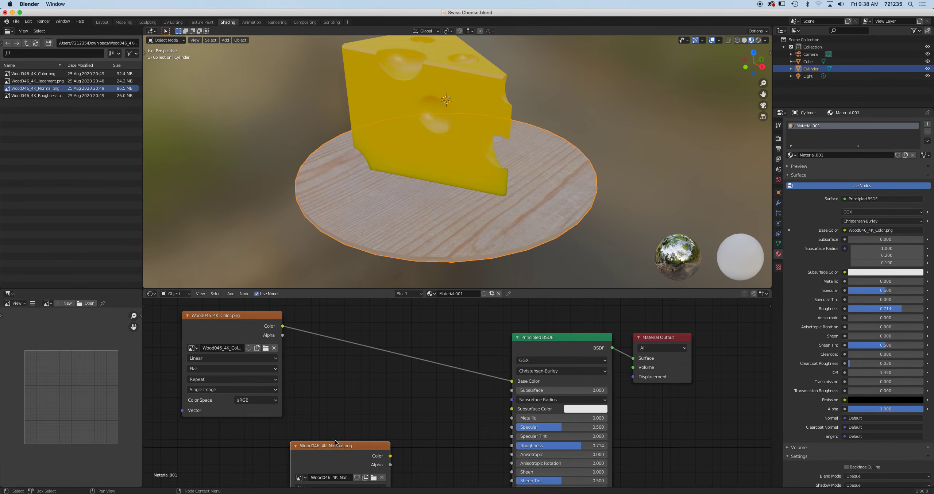
{"action": "scroll", "coordinate": [377, 415], "scroll_direction": "up", "scroll_amount": 1}
{"action": "scroll", "coordinate": [376, 415], "scroll_direction": "down", "scroll_amount": 2}
{"action": "middle_click_drag", "start_coordinate": [412, 410], "coordinate": [416, 309]}
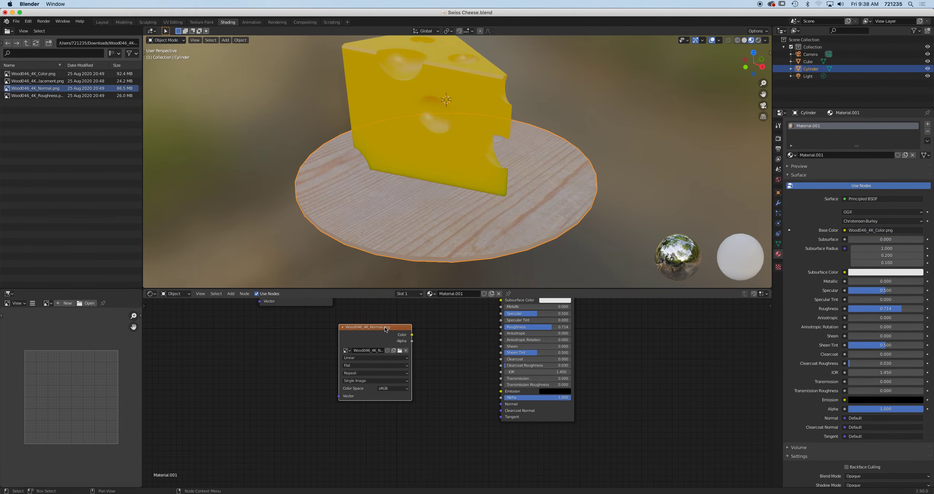
{"action": "left_click_drag", "start_coordinate": [385, 327], "coordinate": [326, 381]}
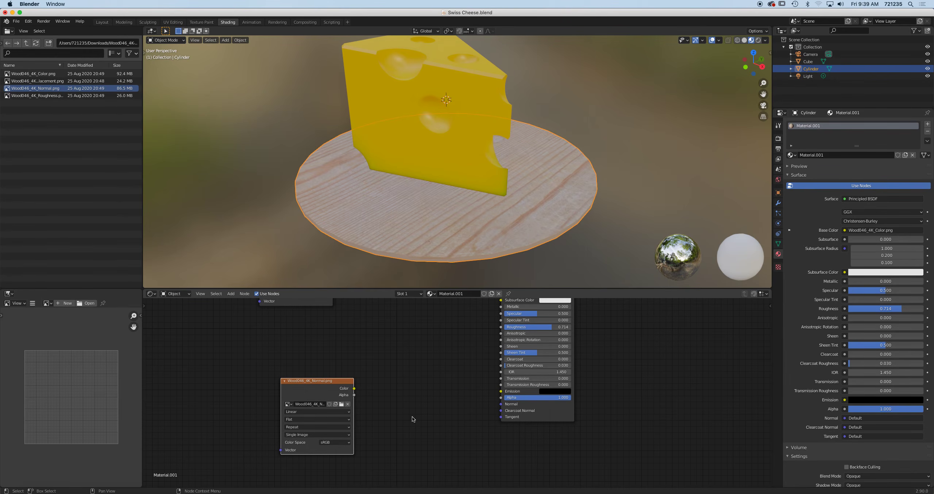
Set the normal image to Non-Color and route it through a Normal Map node into the shader's Normal
{"action": "left_click", "coordinate": [244, 293]}
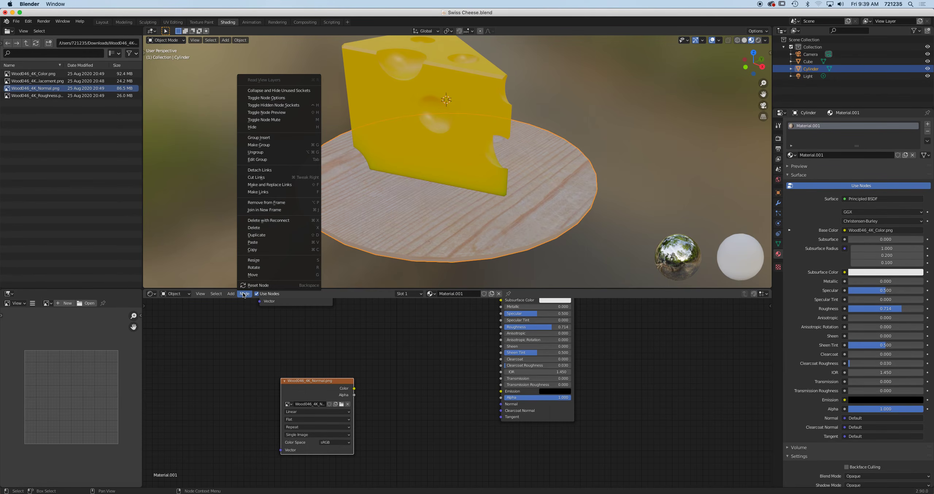
{"action": "mouse_move", "coordinate": [231, 294]}
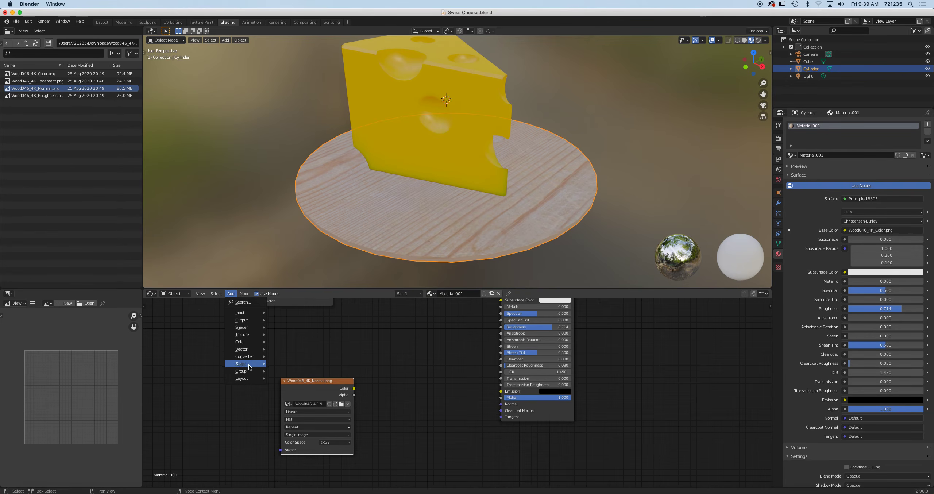
{"action": "mouse_move", "coordinate": [250, 349]}
{"action": "left_click", "coordinate": [288, 380]}
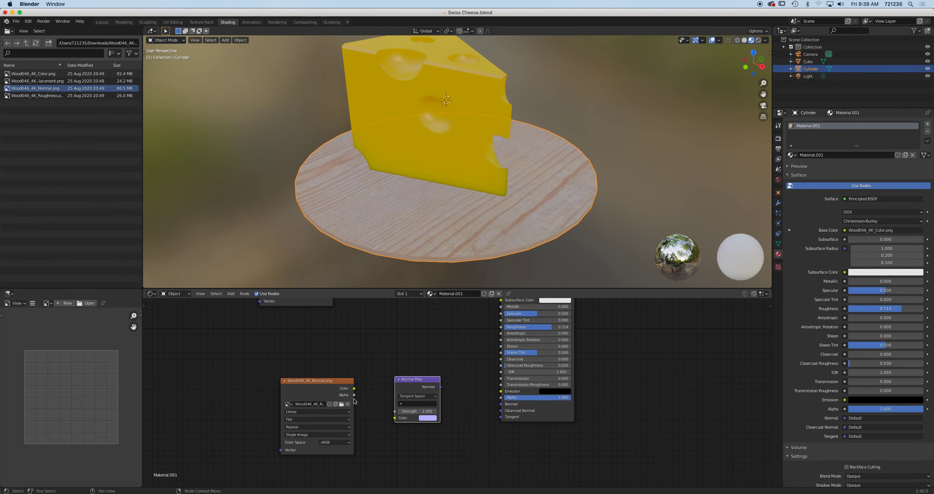
{"action": "left_click", "coordinate": [337, 442]}
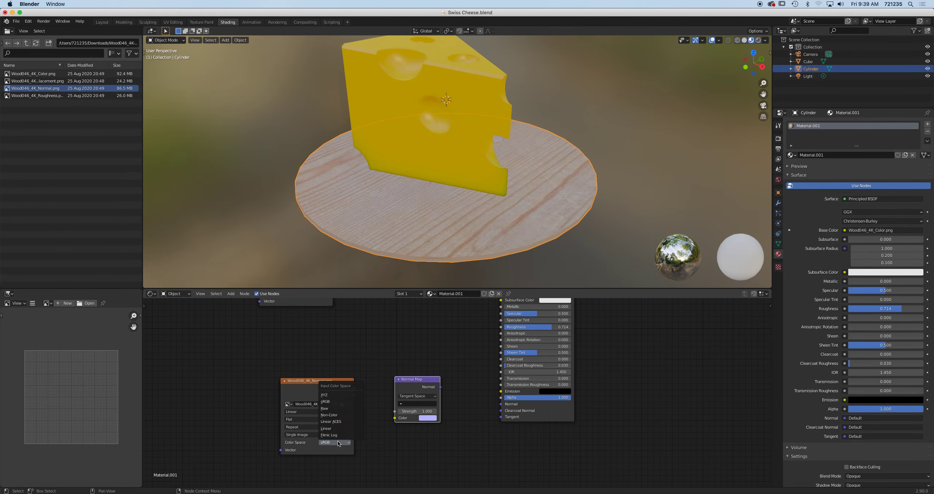
{"action": "left_click", "coordinate": [338, 415]}
{"action": "left_click_drag", "start_coordinate": [355, 389], "coordinate": [395, 420]}
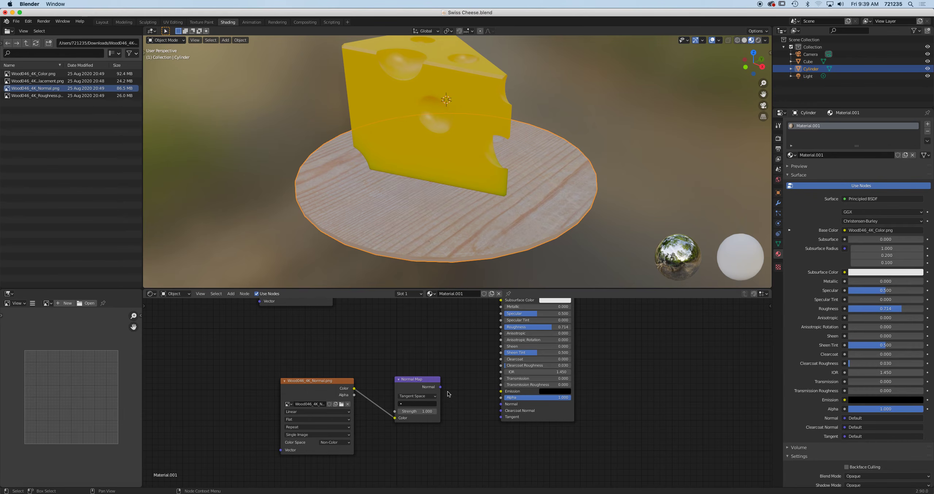
{"action": "left_click_drag", "start_coordinate": [441, 389], "coordinate": [501, 404]}
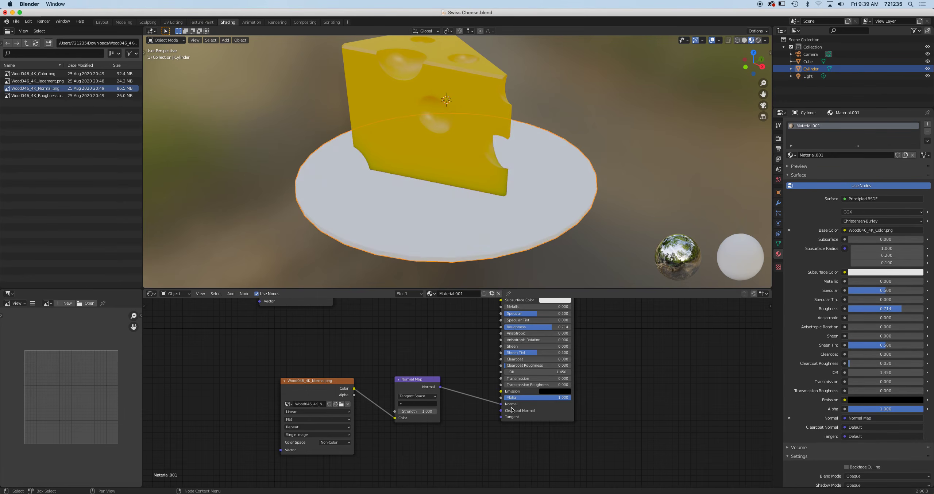
Adjust the Normal Map strength while viewing the effect on the plate
{"action": "scroll", "coordinate": [495, 210], "scroll_direction": "up", "scroll_amount": 5}
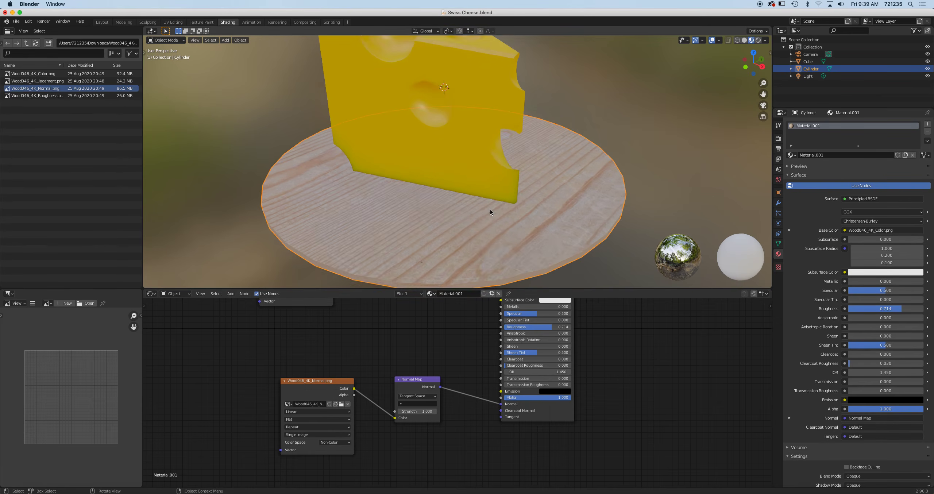
{"action": "scroll", "coordinate": [571, 210], "scroll_direction": "up", "scroll_amount": 4}
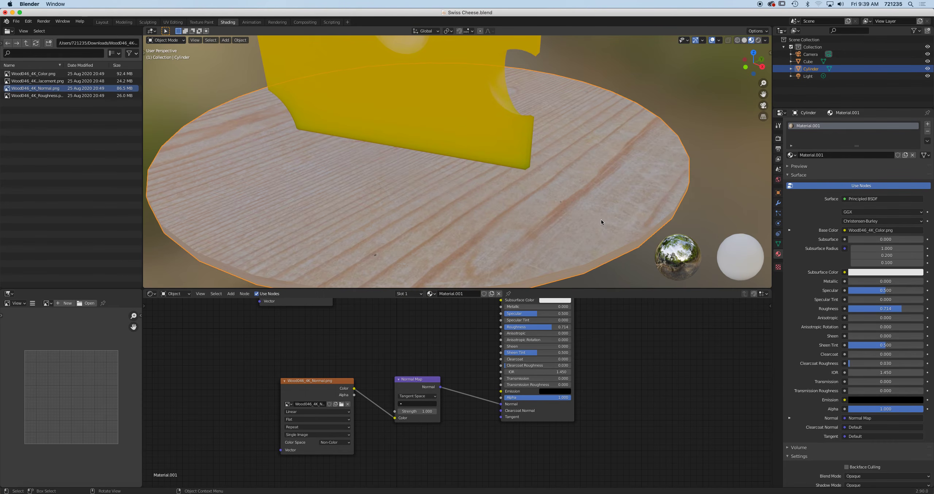
{"action": "middle_click_drag", "start_coordinate": [600, 213], "coordinate": [600, 220]}
{"action": "left_click_drag", "start_coordinate": [416, 411], "coordinate": [386, 411]}
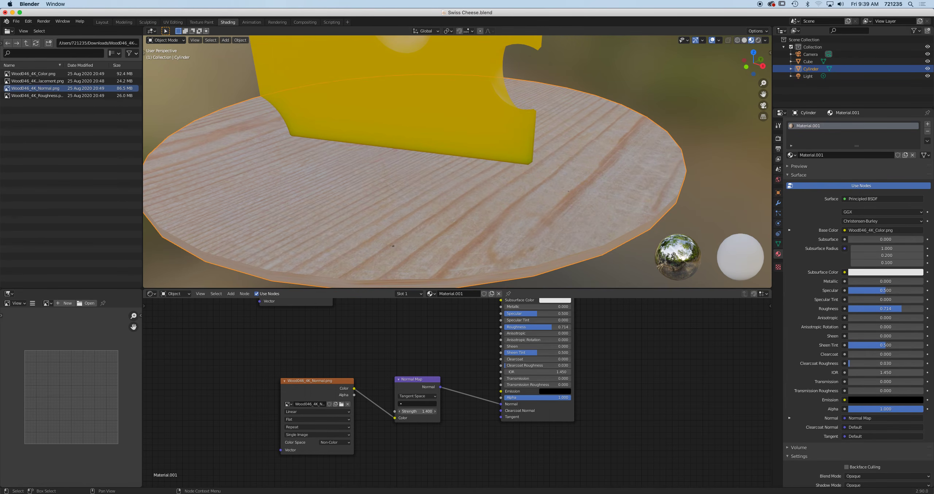
{"action": "scroll", "coordinate": [473, 195], "scroll_direction": "up", "scroll_amount": 2}
{"action": "scroll", "coordinate": [471, 191], "scroll_direction": "down", "scroll_amount": 4}
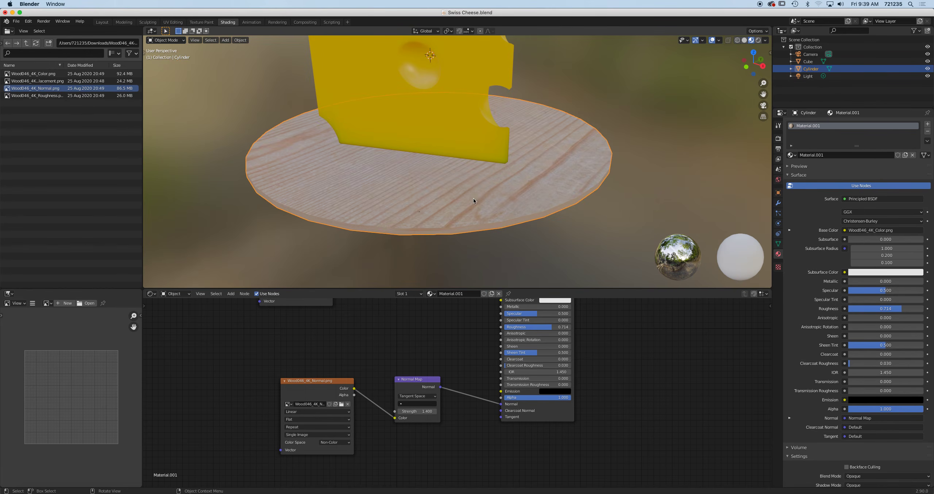
{"action": "scroll", "coordinate": [443, 143], "scroll_direction": "up", "scroll_amount": 1}
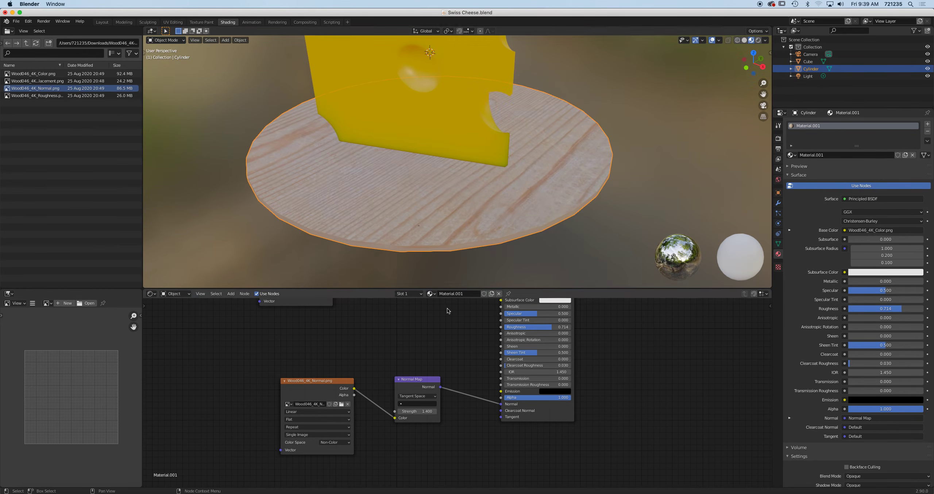
{"action": "scroll", "coordinate": [447, 315], "scroll_direction": "down", "scroll_amount": 2}
{"action": "scroll", "coordinate": [448, 315], "scroll_direction": "down", "scroll_amount": 2}
Add Wood046_4K_Roughness.png to the plate material as an image texture node
{"action": "left_click", "coordinate": [50, 96]}
{"action": "left_click_drag", "start_coordinate": [14, 95], "coordinate": [372, 447]}
{"action": "scroll", "coordinate": [419, 372], "scroll_direction": "up", "scroll_amount": 4}
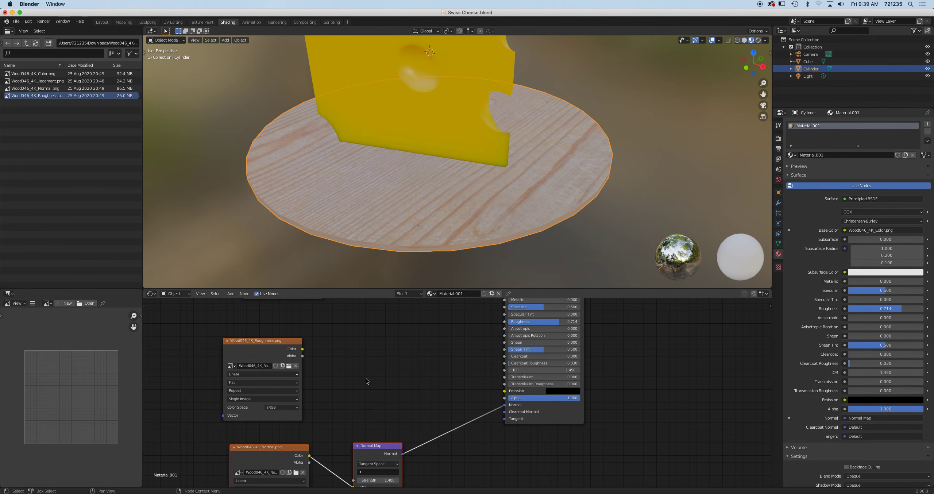
Insert a ColorRamp between the roughness image and the shader's Roughness input
{"action": "key", "text": "shift+a"}
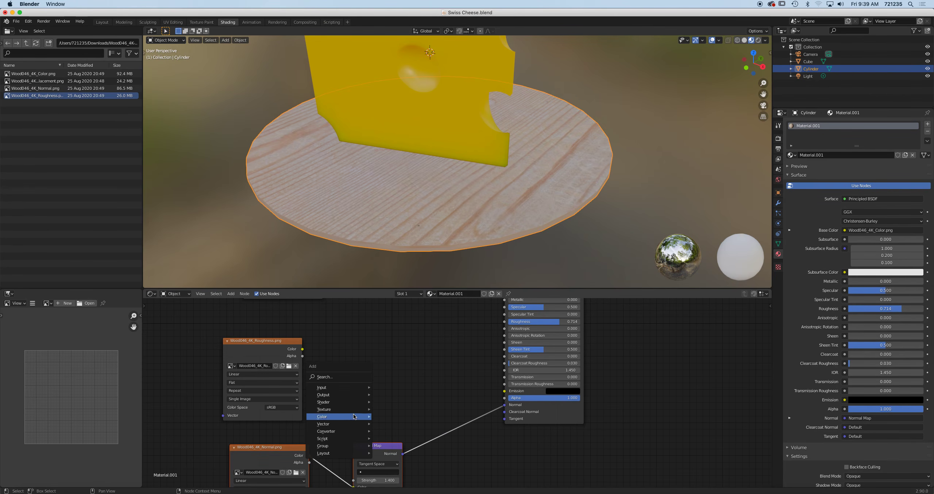
{"action": "mouse_move", "coordinate": [350, 431]}
{"action": "left_click", "coordinate": [399, 326]}
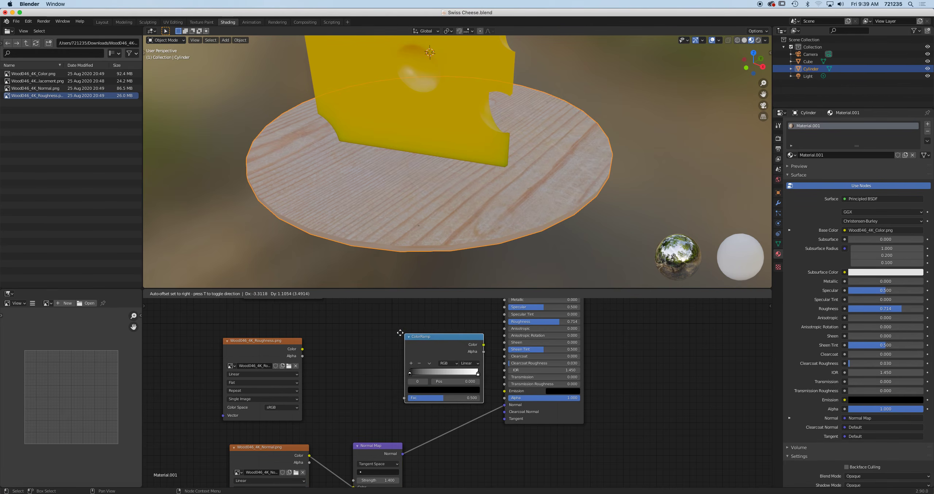
{"action": "left_click", "coordinate": [358, 330]}
{"action": "left_click_drag", "start_coordinate": [303, 349], "coordinate": [363, 395]}
{"action": "left_click_drag", "start_coordinate": [440, 345], "coordinate": [504, 324]}
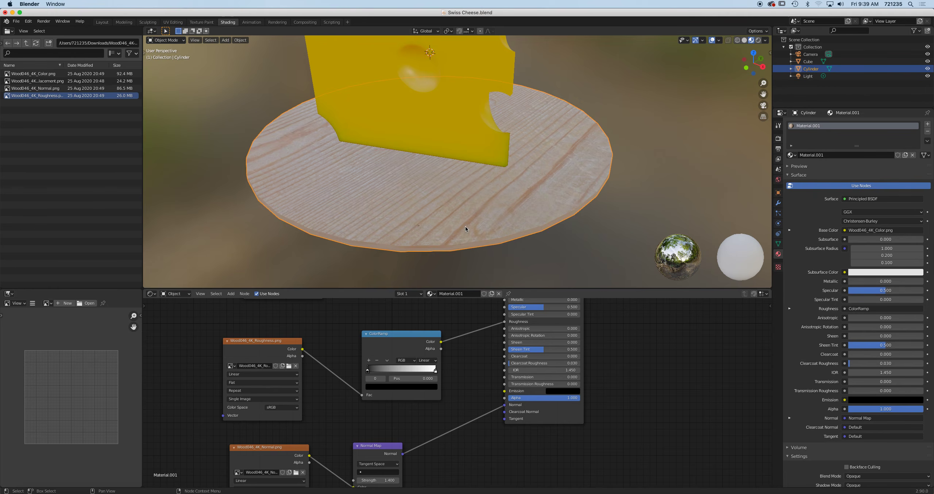
Move the ramp's white stop to about 0.668 and shift the ColorRamp node right
{"action": "scroll", "coordinate": [465, 226], "scroll_direction": "up", "scroll_amount": 3}
{"action": "scroll", "coordinate": [459, 233], "scroll_direction": "down", "scroll_amount": 2}
{"action": "left_click_drag", "start_coordinate": [435, 371], "coordinate": [411, 372]}
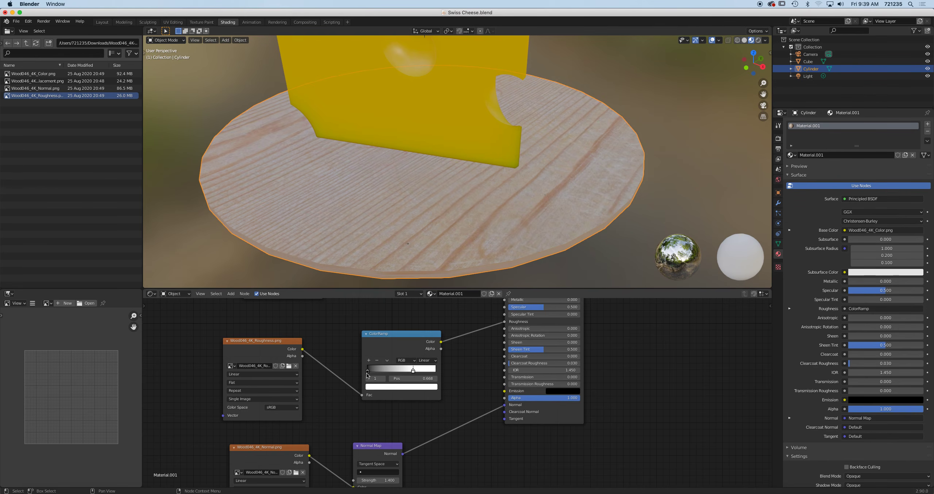
{"action": "key", "text": "g"}
{"action": "left_click_drag", "start_coordinate": [391, 372], "coordinate": [399, 371]}
{"action": "left_click", "coordinate": [391, 372]}
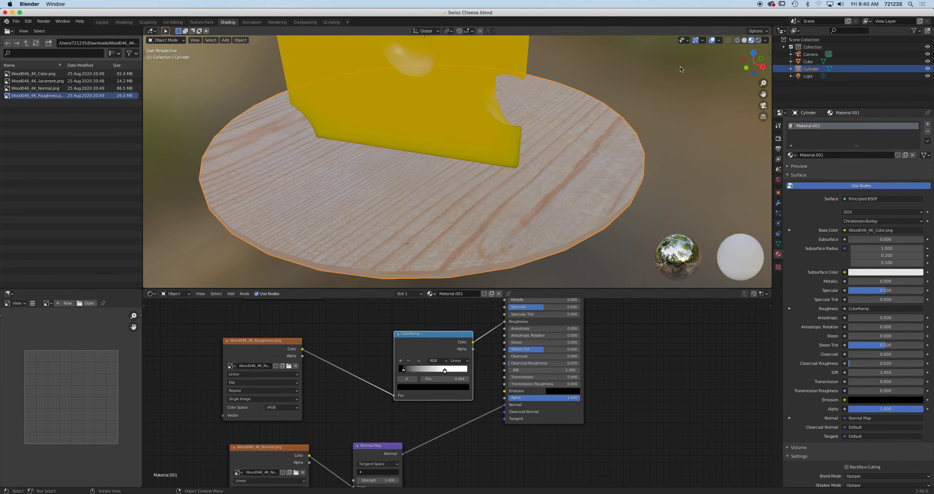
Switch to Rendered shading, orbit around the cheese, and select the existing Light
{"action": "left_click", "coordinate": [758, 41]}
{"action": "middle_click_drag", "start_coordinate": [641, 114], "coordinate": [551, 104]}
{"action": "scroll", "coordinate": [560, 110], "scroll_direction": "down", "scroll_amount": 4}
{"action": "middle_click_drag", "start_coordinate": [469, 127], "coordinate": [420, 184]}
{"action": "scroll", "coordinate": [443, 168], "scroll_direction": "down", "scroll_amount": 6}
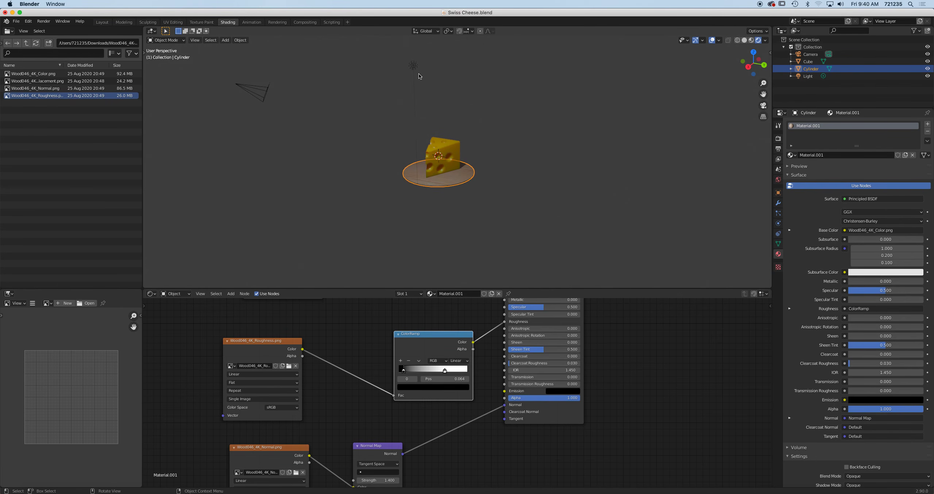
{"action": "left_click", "coordinate": [413, 66]}
Delete the old light and view the holed wedge in the Modeling workspace with Material Preview
{"action": "key", "text": "Delete"}
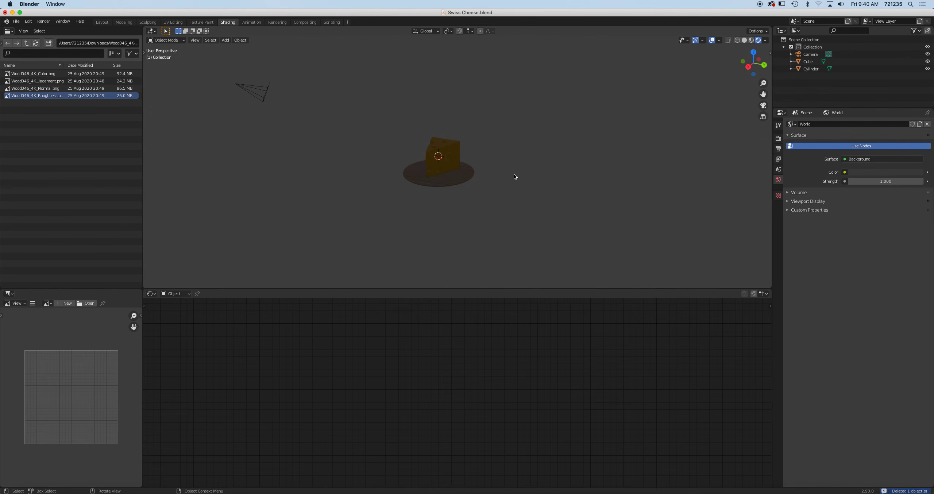
{"action": "key", "text": "shift+a"}
{"action": "left_click", "coordinate": [123, 22]}
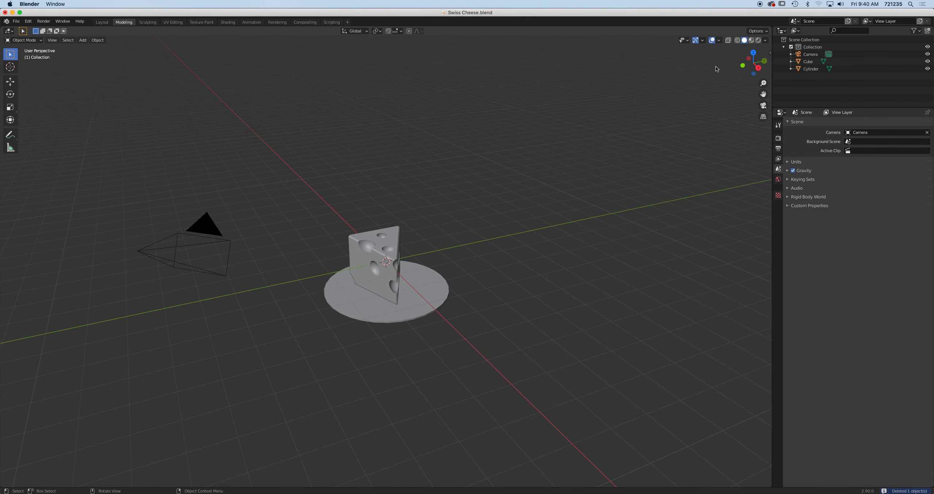
{"action": "left_click", "coordinate": [759, 41]}
{"action": "scroll", "coordinate": [591, 141], "scroll_direction": "up", "scroll_amount": 5}
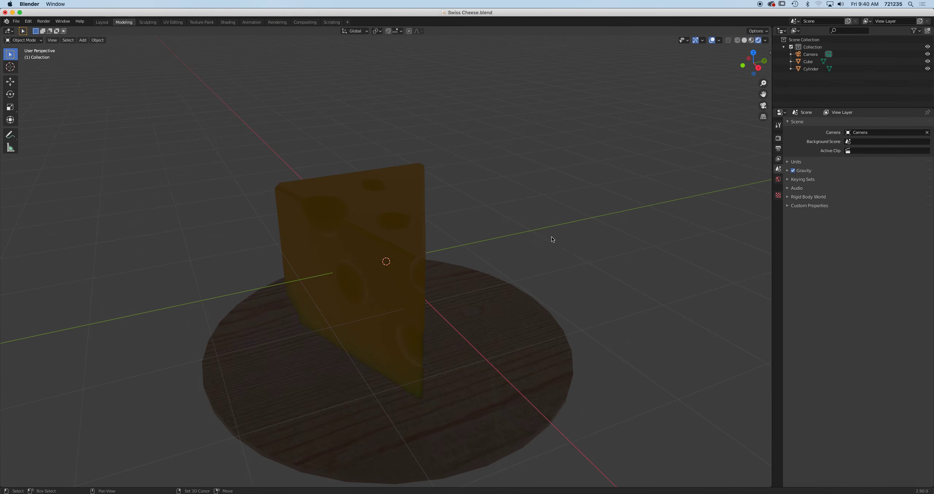
{"action": "middle_click_drag", "start_coordinate": [552, 238], "coordinate": [587, 173]}
{"action": "scroll", "coordinate": [563, 208], "scroll_direction": "down", "scroll_amount": 3}
Add an Area light, scale it to 3.285, and move it above the cheese
{"action": "key", "text": "shift+a"}
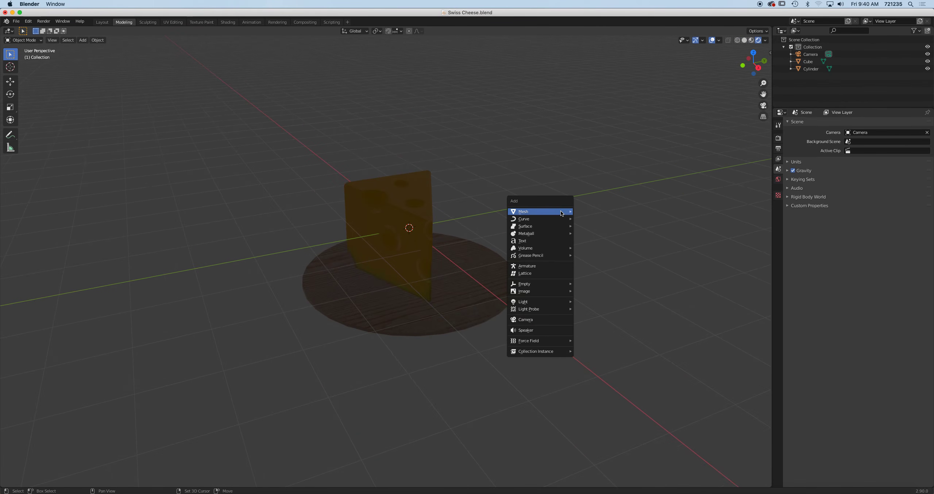
{"action": "mouse_move", "coordinate": [551, 302]}
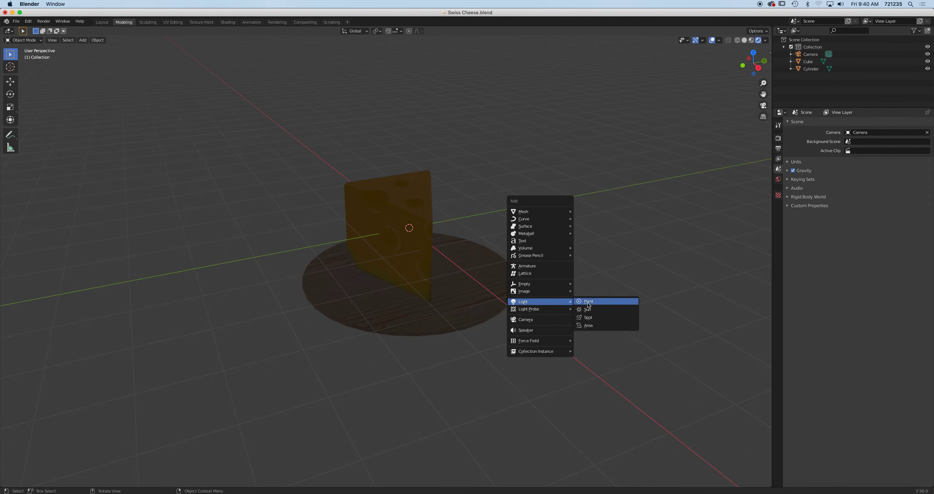
{"action": "left_click", "coordinate": [606, 320]}
{"action": "key", "text": "s"}
{"action": "left_click", "coordinate": [638, 308]}
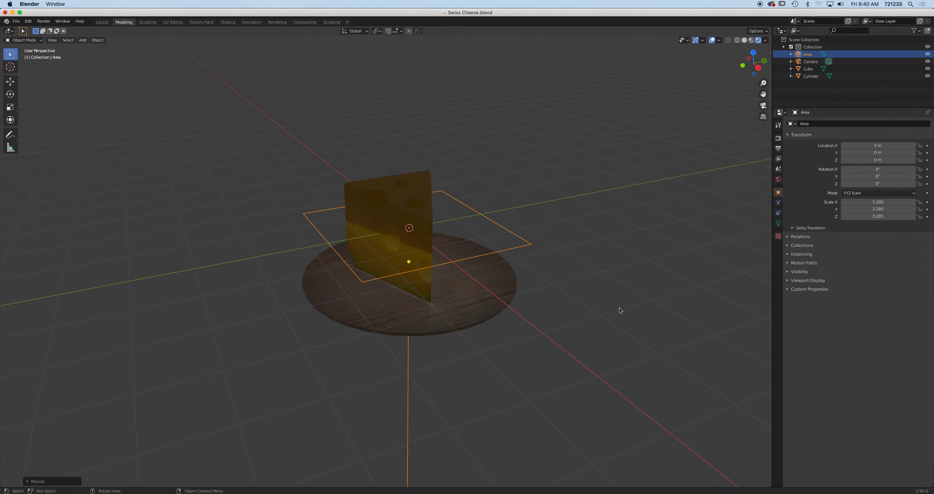
{"action": "key", "text": "g"}
{"action": "left_click", "coordinate": [559, 213]}
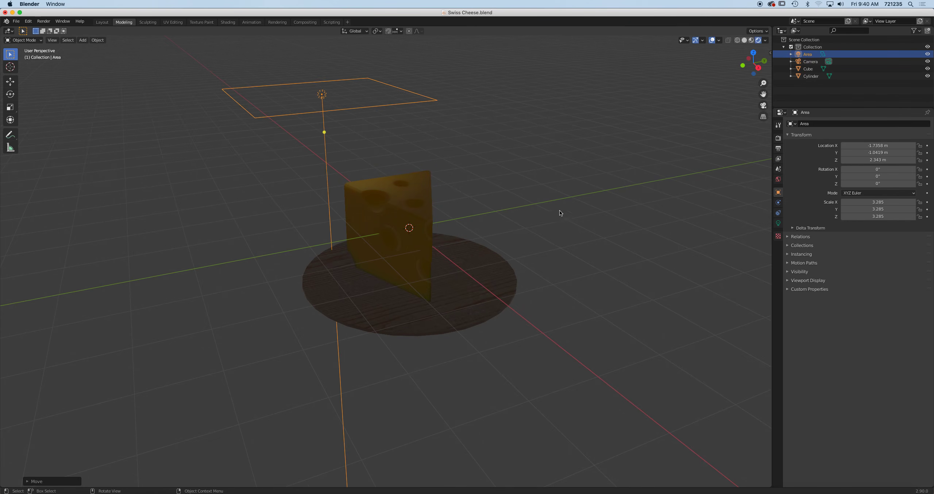
In front view, tilt the area light toward the cheese and shift it further left
{"action": "key", "text": "KP_1"}
{"action": "key", "text": "r"}
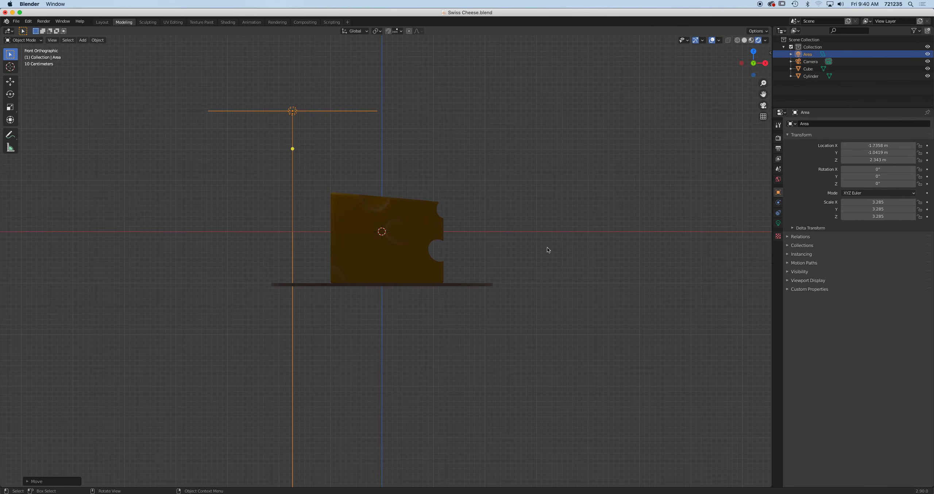
{"action": "left_click", "coordinate": [480, 434]}
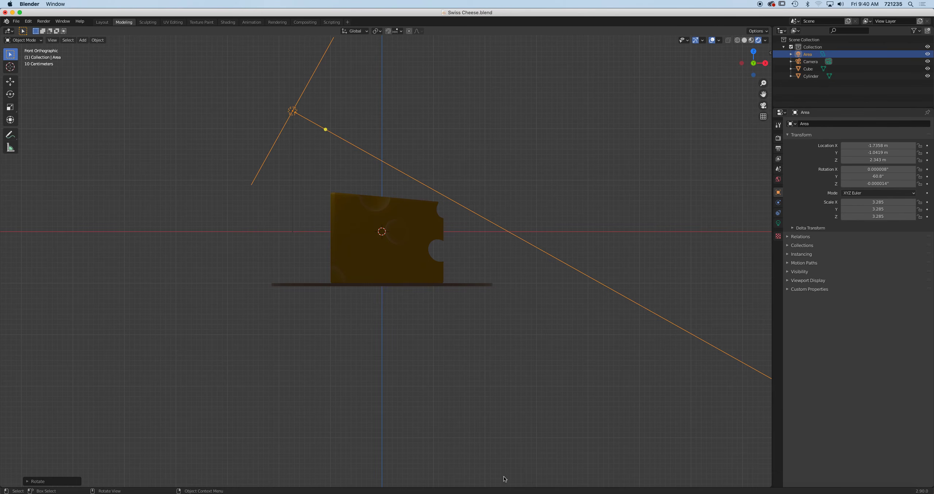
{"action": "key", "text": "g"}
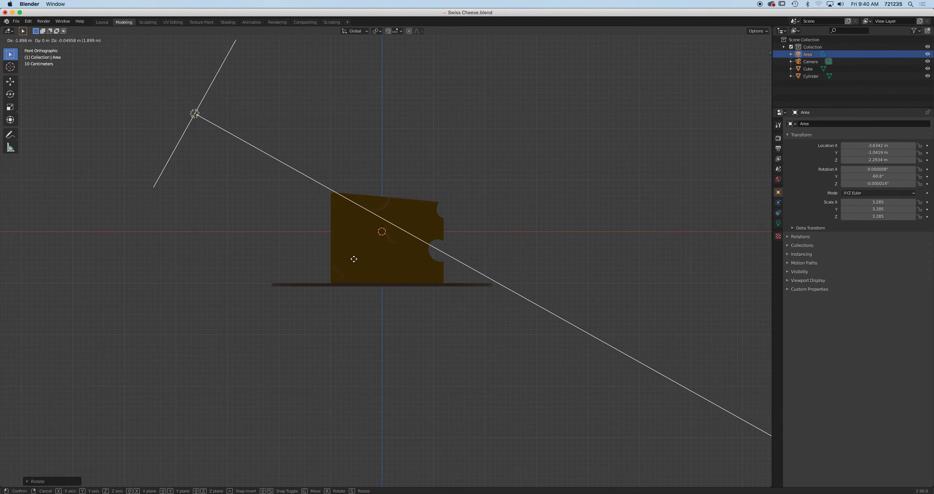
{"action": "left_click", "coordinate": [353, 258]}
Set the area light's Power to 500 W
{"action": "left_click", "coordinate": [777, 223]}
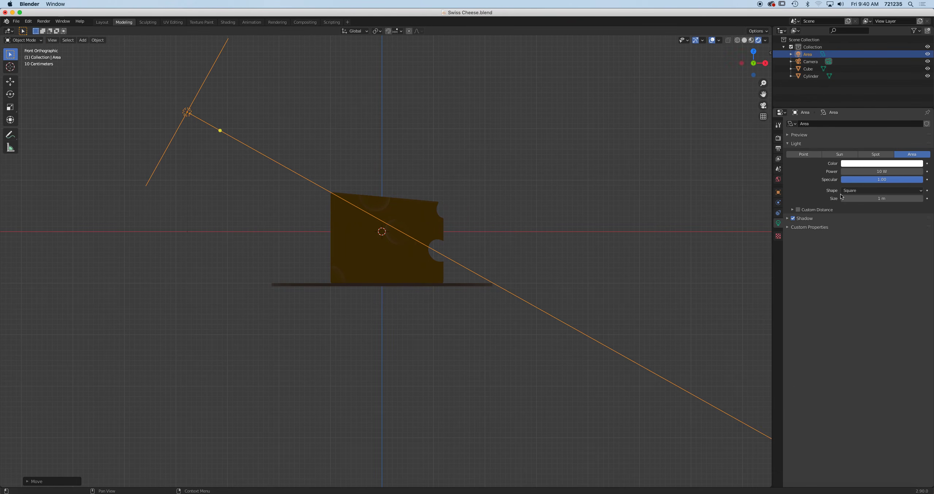
{"action": "left_click", "coordinate": [866, 171]}
{"action": "type", "text": "200"}
{"action": "key", "text": "Return"}
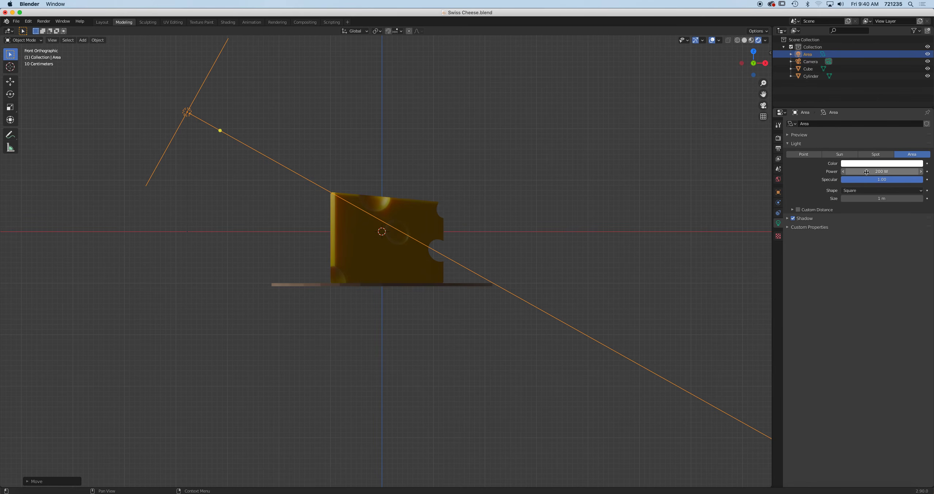
{"action": "left_click", "coordinate": [866, 172]}
{"action": "type", "text": "500"}
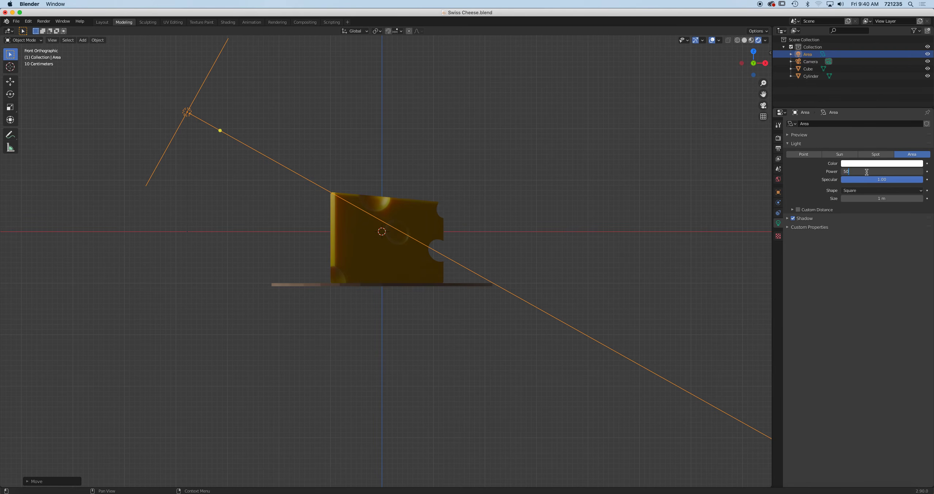
{"action": "key", "text": "Return"}
From top view, duplicate the light as Area.001 on the cheese's other side, aimed at it, then look through the camera
{"action": "middle_click_drag", "start_coordinate": [531, 289], "coordinate": [394, 298]}
{"action": "scroll", "coordinate": [553, 278], "scroll_direction": "down", "scroll_amount": 6}
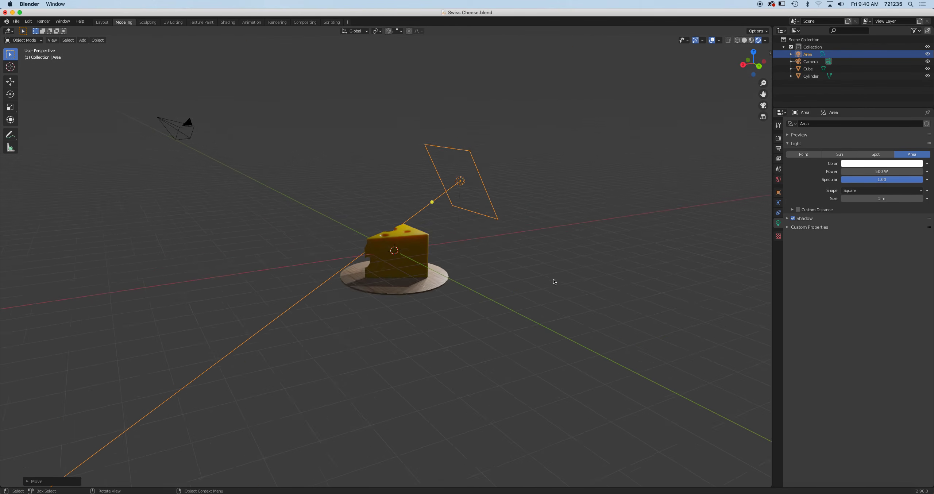
{"action": "key", "text": "KP_7"}
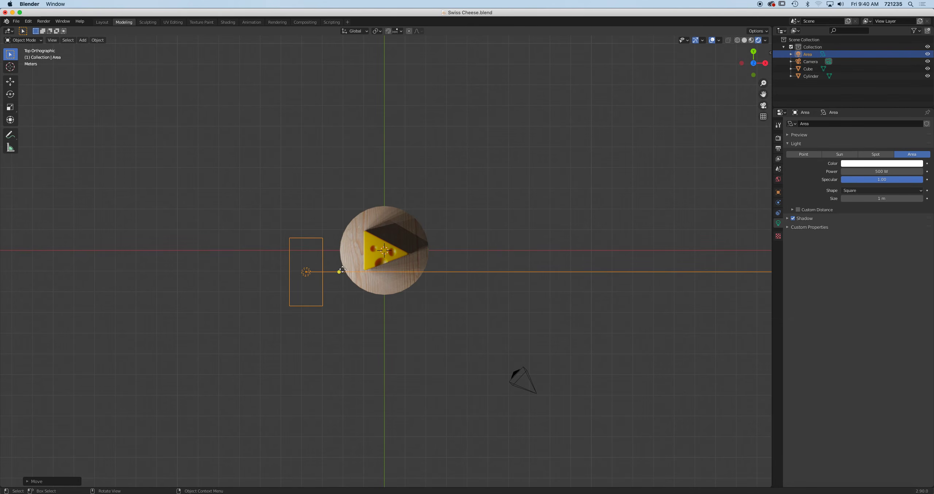
{"action": "key", "text": "shift+d"}
{"action": "left_click", "coordinate": [511, 181]}
{"action": "key", "text": "r"}
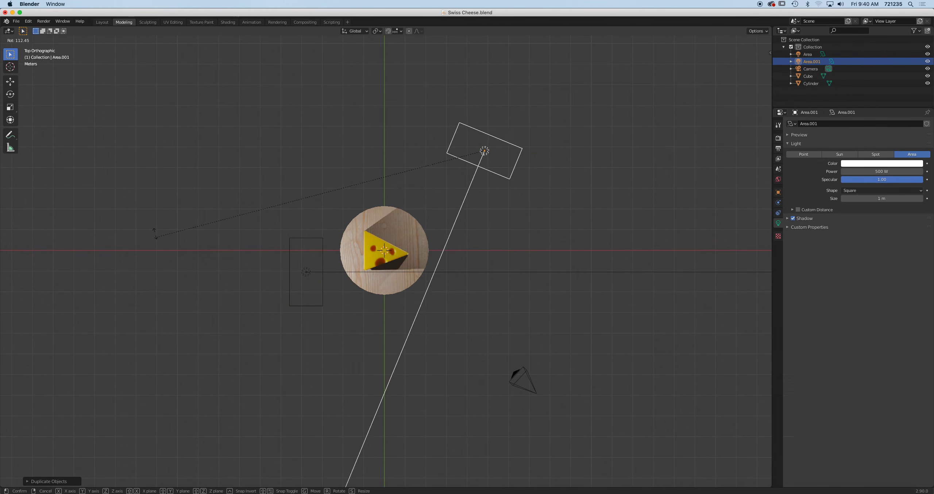
{"action": "left_click", "coordinate": [93, 136]}
{"action": "middle_click_drag", "start_coordinate": [525, 335], "coordinate": [426, 283]}
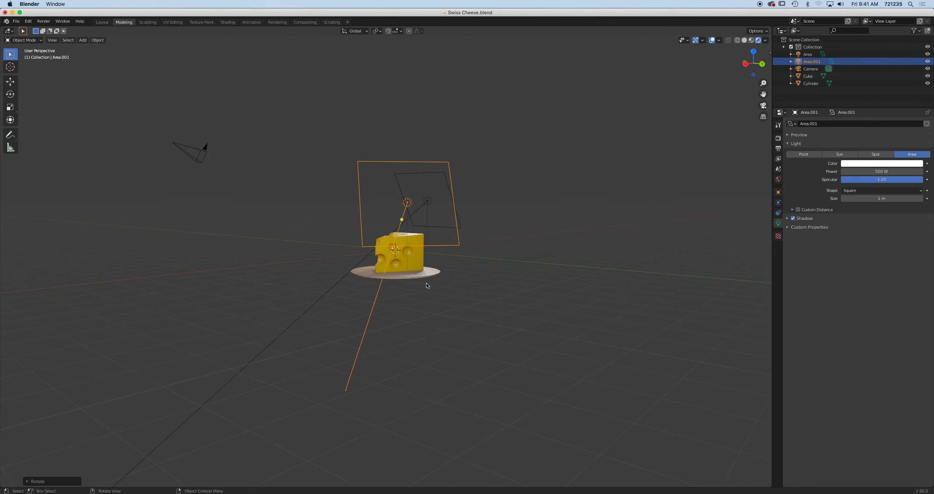
{"action": "key", "text": "KP_0"}
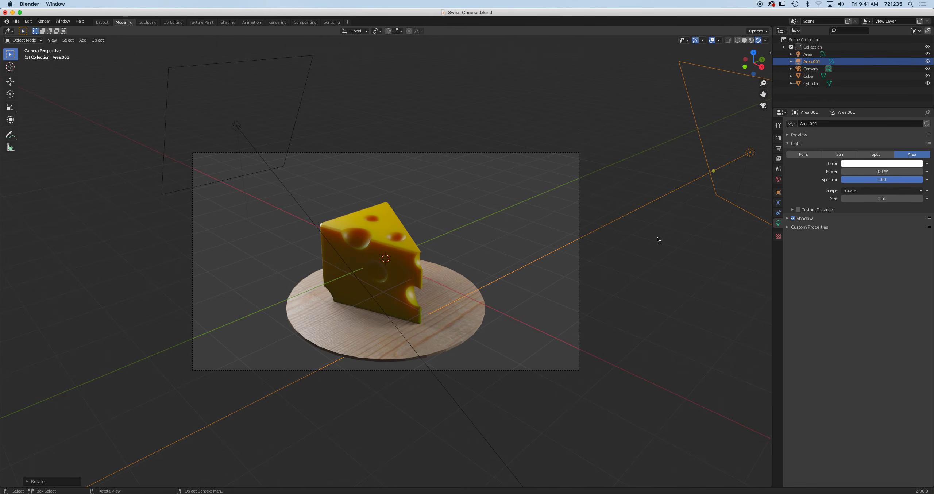
Enable Lock Camera to View and reframe the camera closer on the cheese's holed face
{"action": "key", "text": "n"}
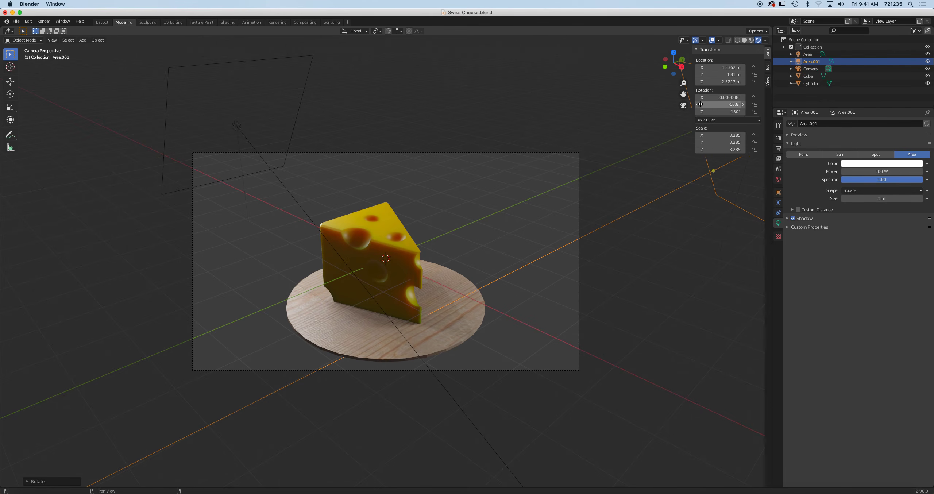
{"action": "left_click", "coordinate": [767, 80]}
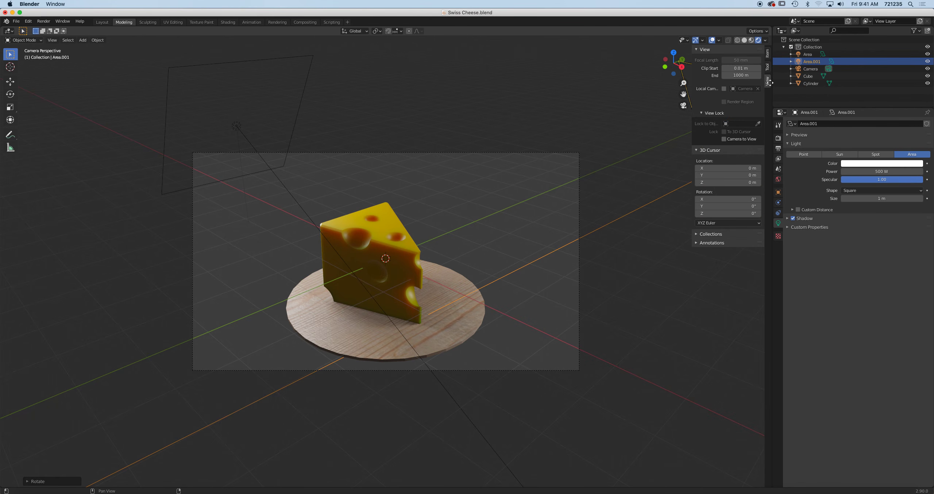
{"action": "left_click", "coordinate": [723, 139]}
{"action": "mouse_move", "coordinate": [421, 255]}
{"action": "middle_mouse_down"}
{"action": "mouse_move", "coordinate": [374, 242]}
{"action": "mouse_move", "coordinate": [365, 251]}
{"action": "mouse_move", "coordinate": [424, 270]}
{"action": "middle_mouse_up"}
{"action": "scroll", "coordinate": [425, 269], "scroll_direction": "down", "scroll_amount": 1}
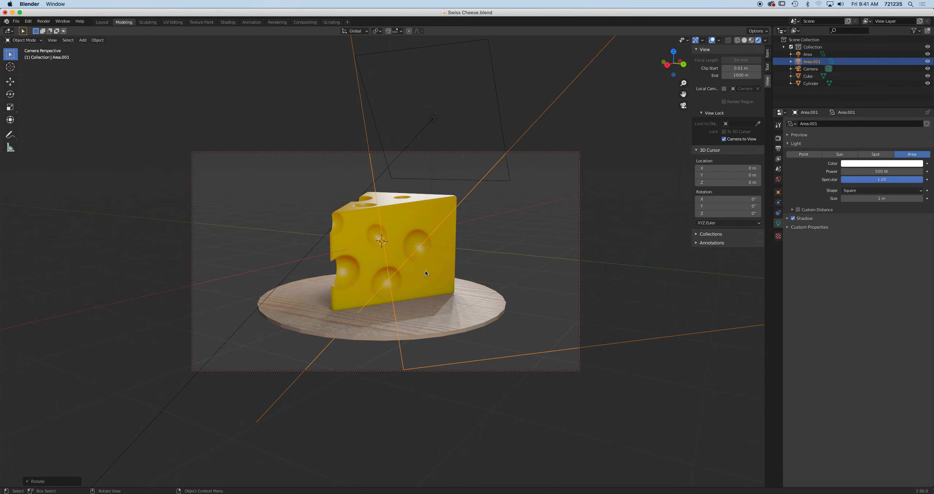